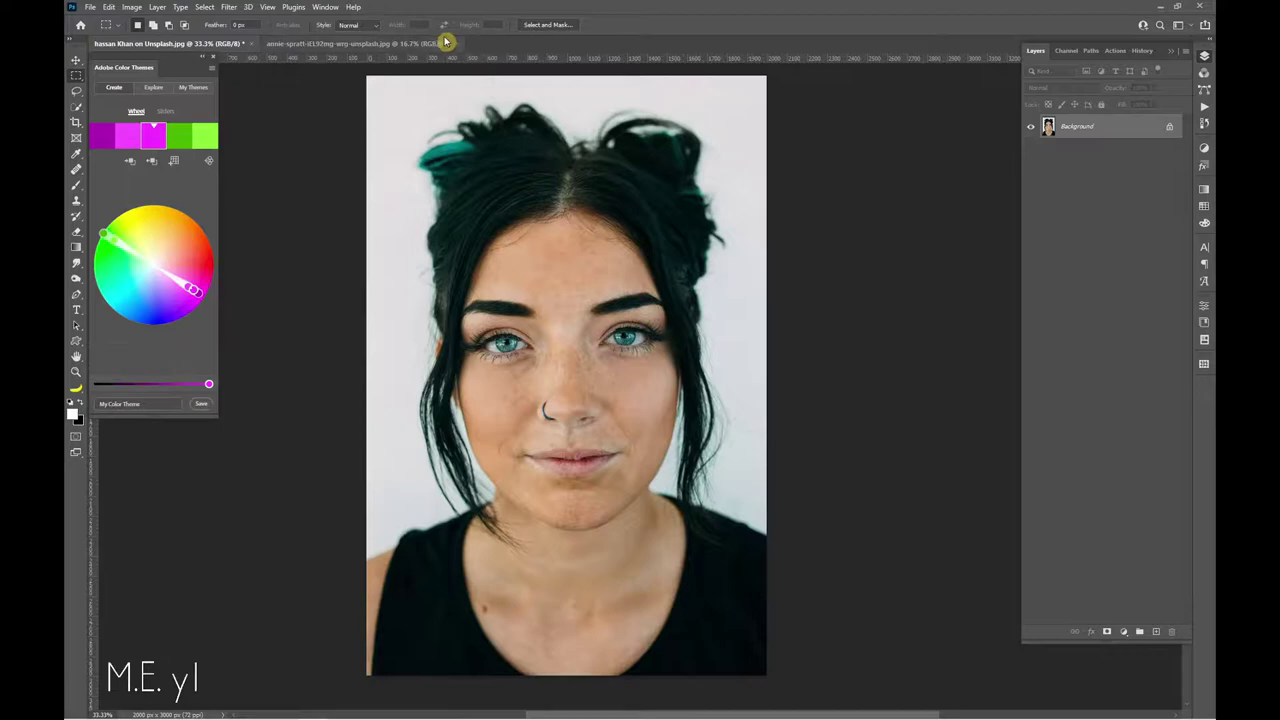
Unlock the tattooed-hands photo's layer and drag it into the portrait document as Layer 1
click(391, 44)
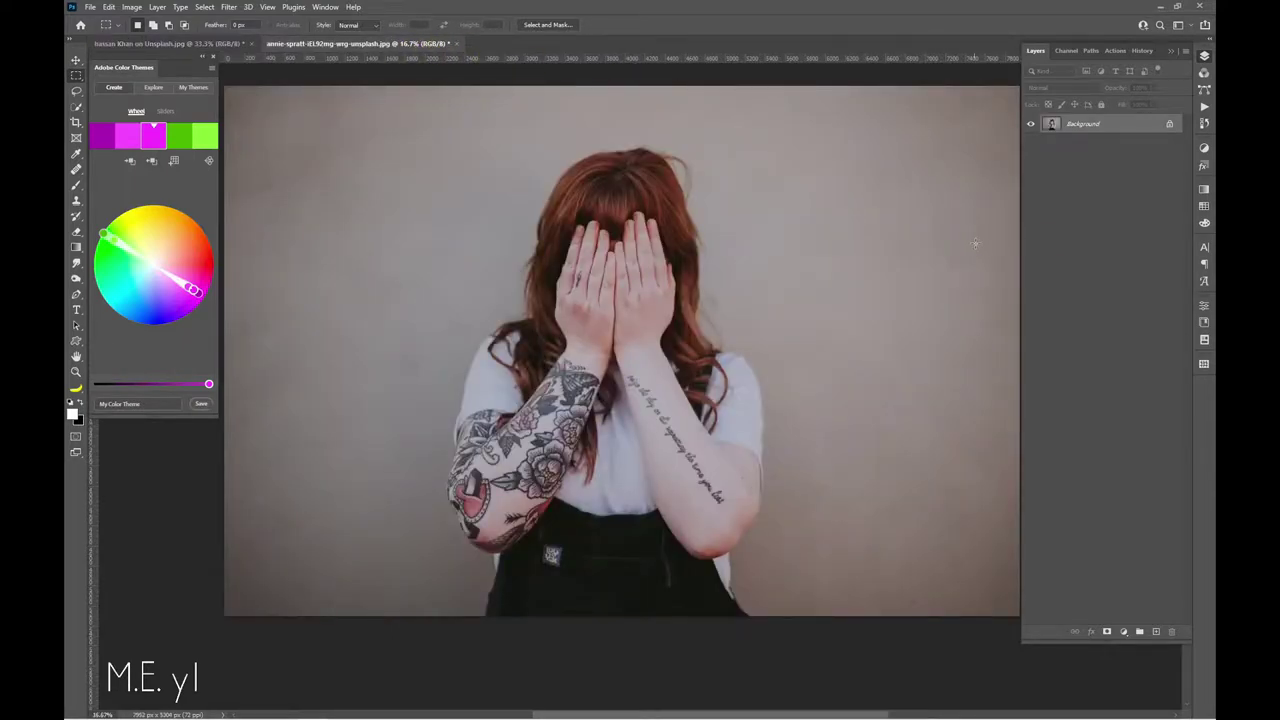
click(1169, 124)
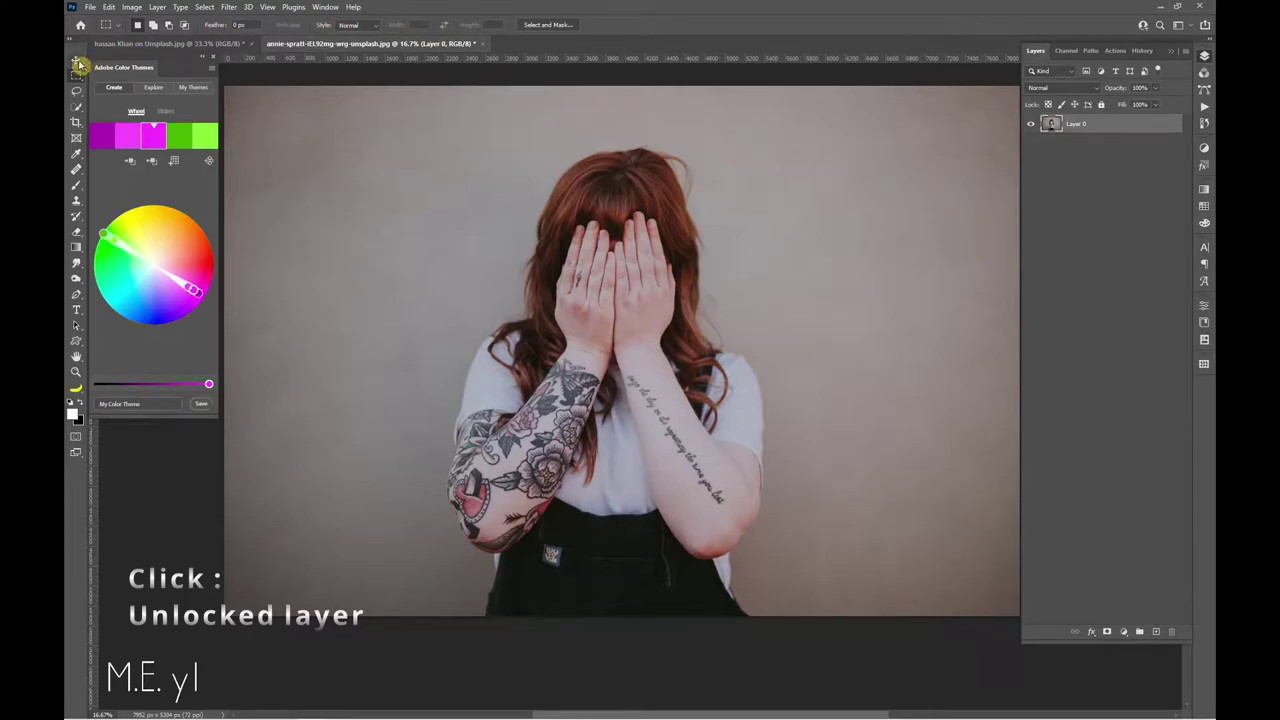
click(77, 60)
drag(481, 209, 224, 64)
key(ctrl+z)
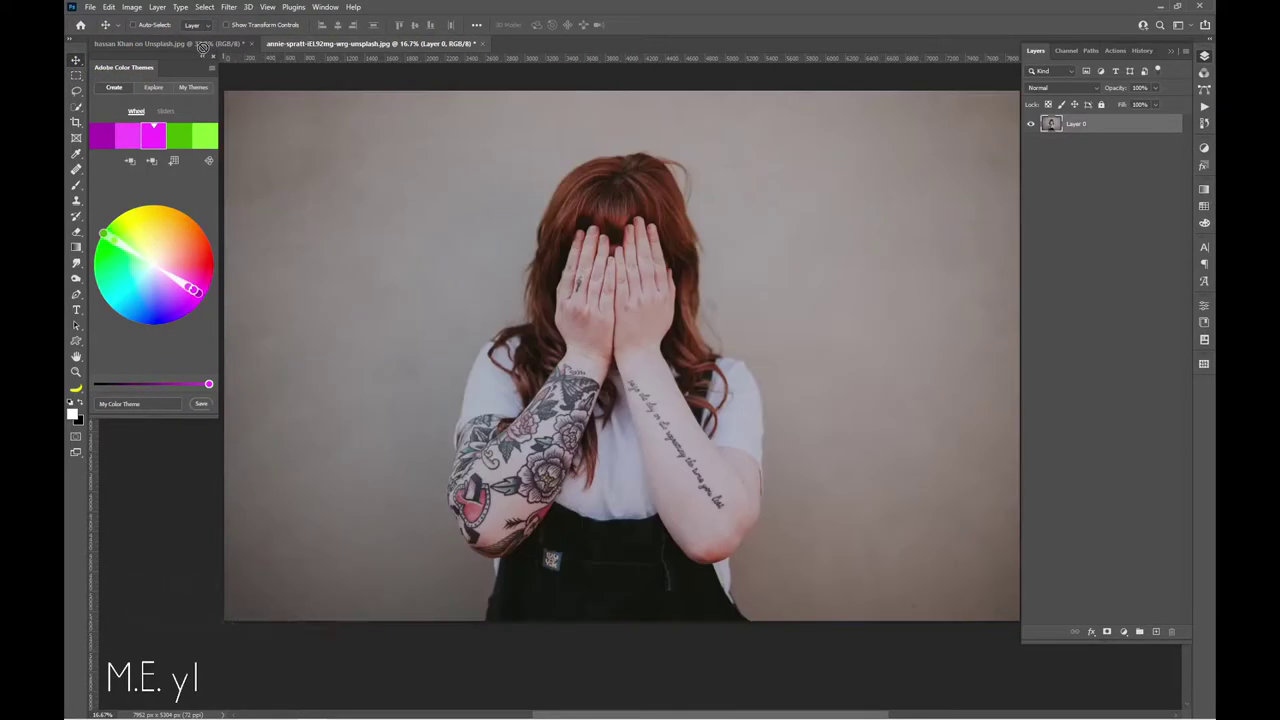
click(198, 44)
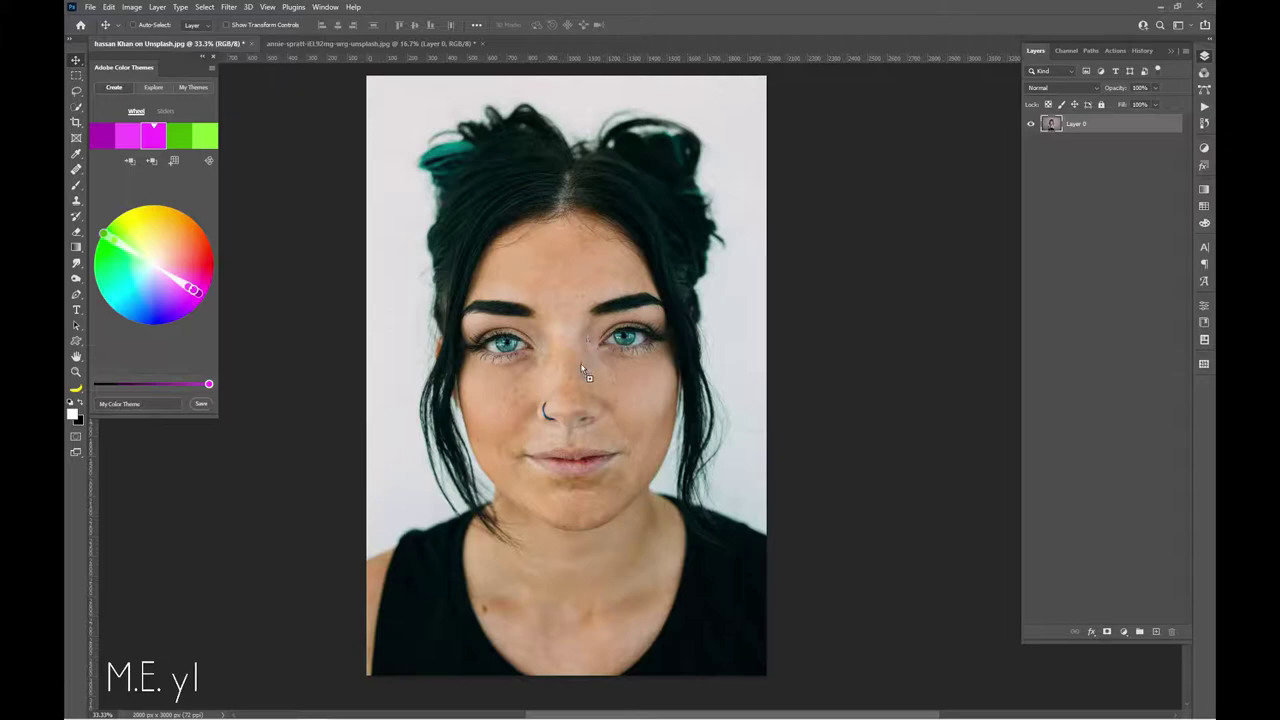
drag(586, 374, 590, 372)
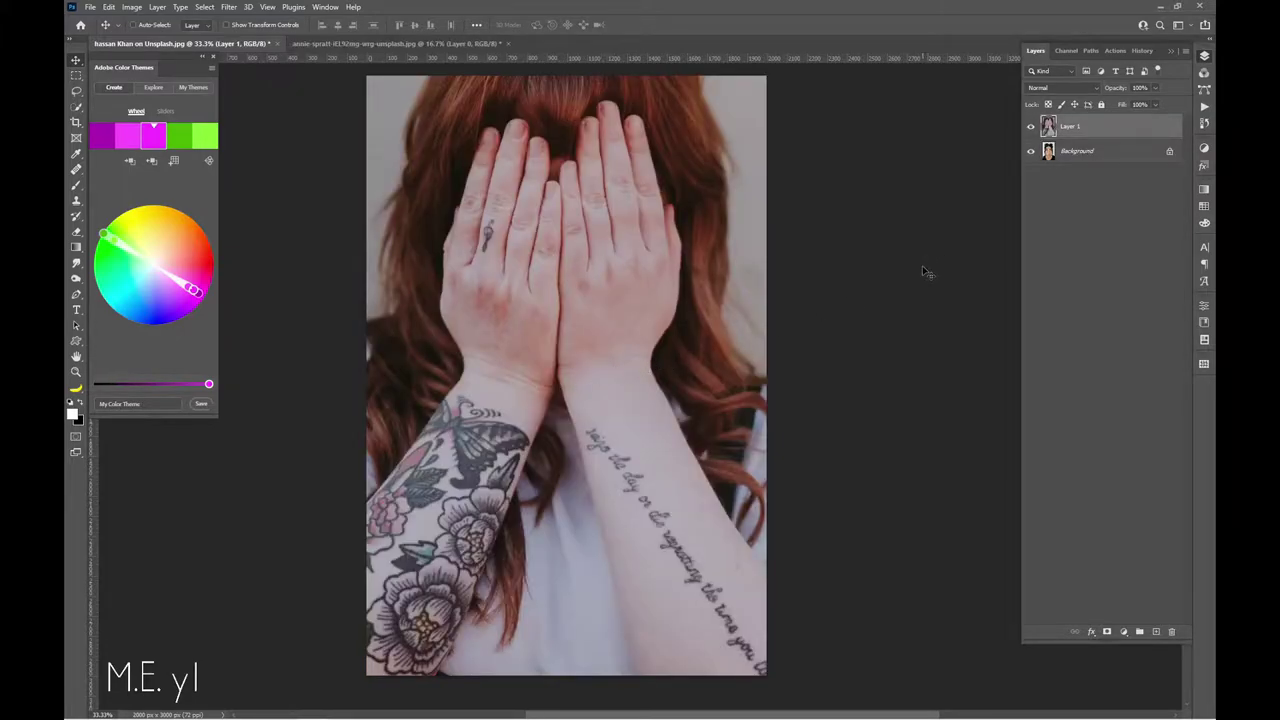
Convert the hands Layer 1 into a Smart Object and put it into Free Transform
key(ctrl+t)
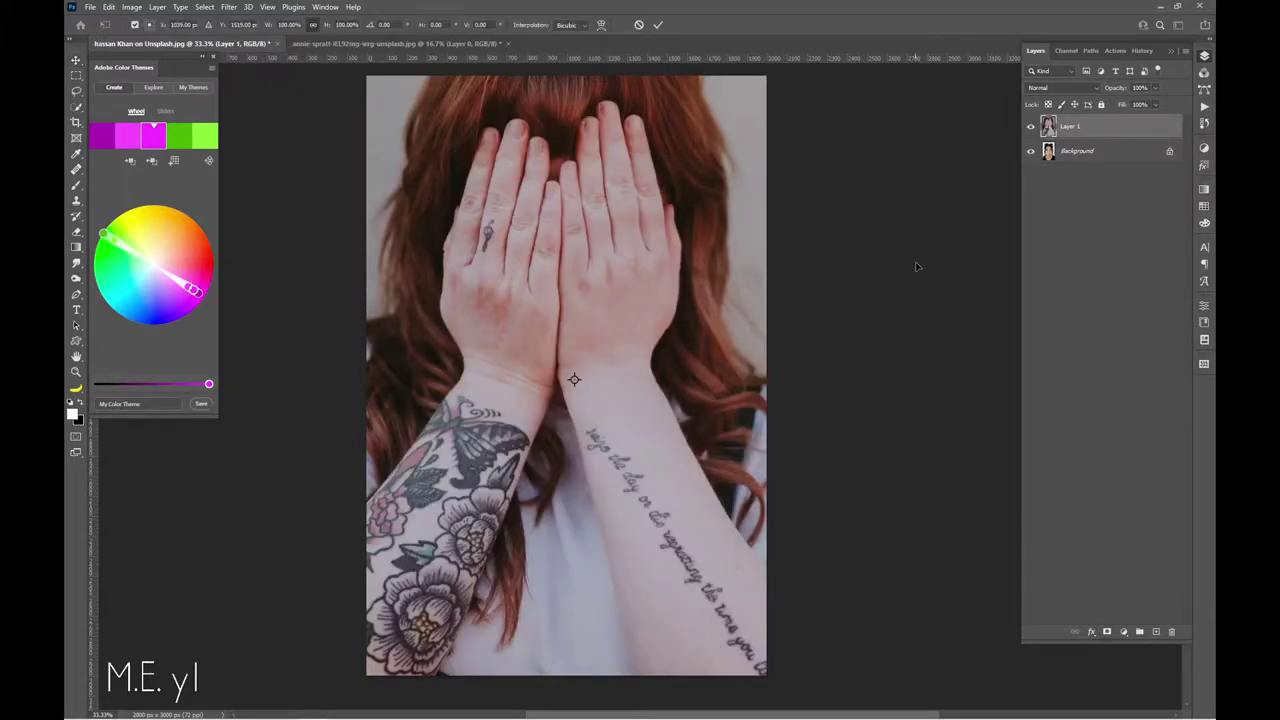
key(ctrl+minus)
key(ctrl+minus)
key(ctrl+minus)
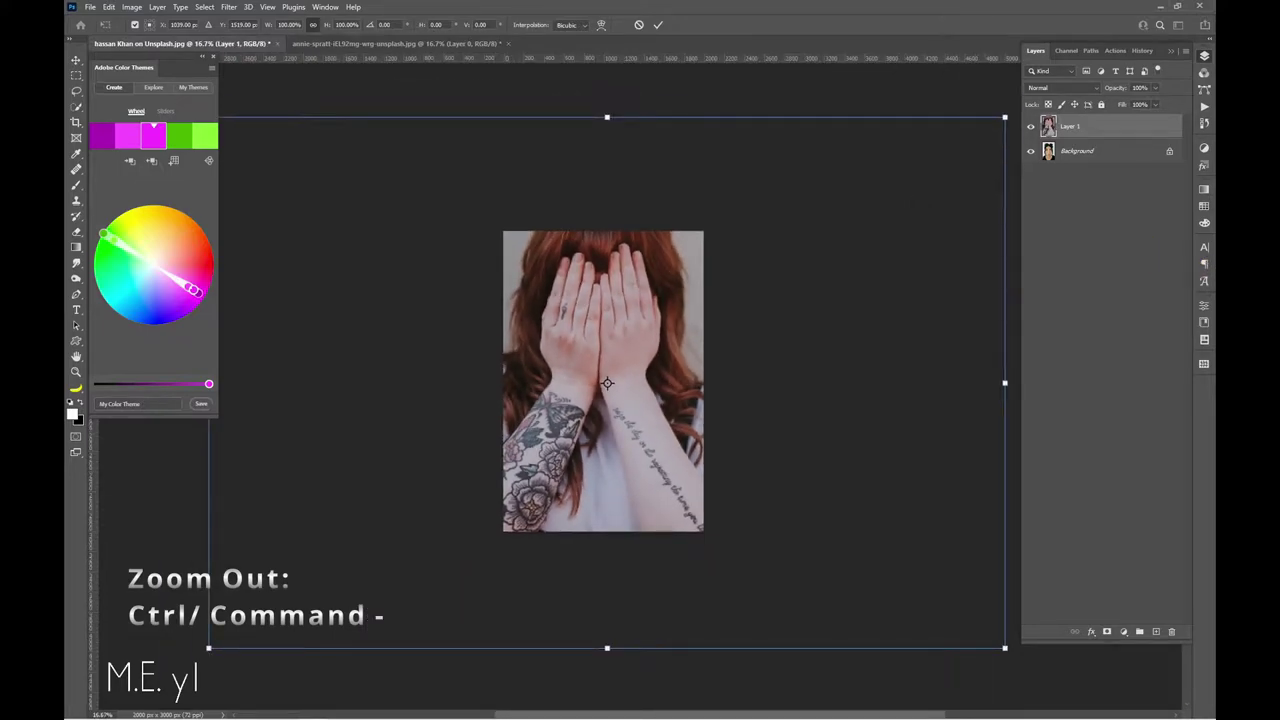
key(Return)
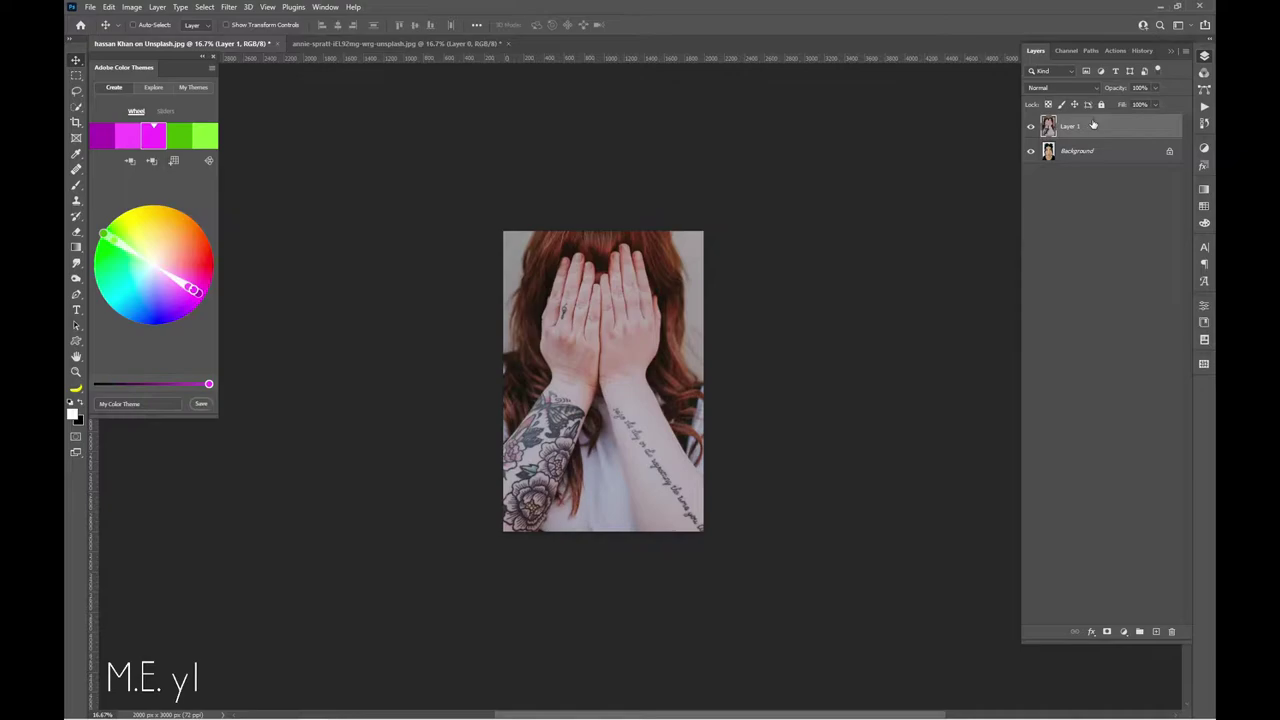
right_click(1093, 124)
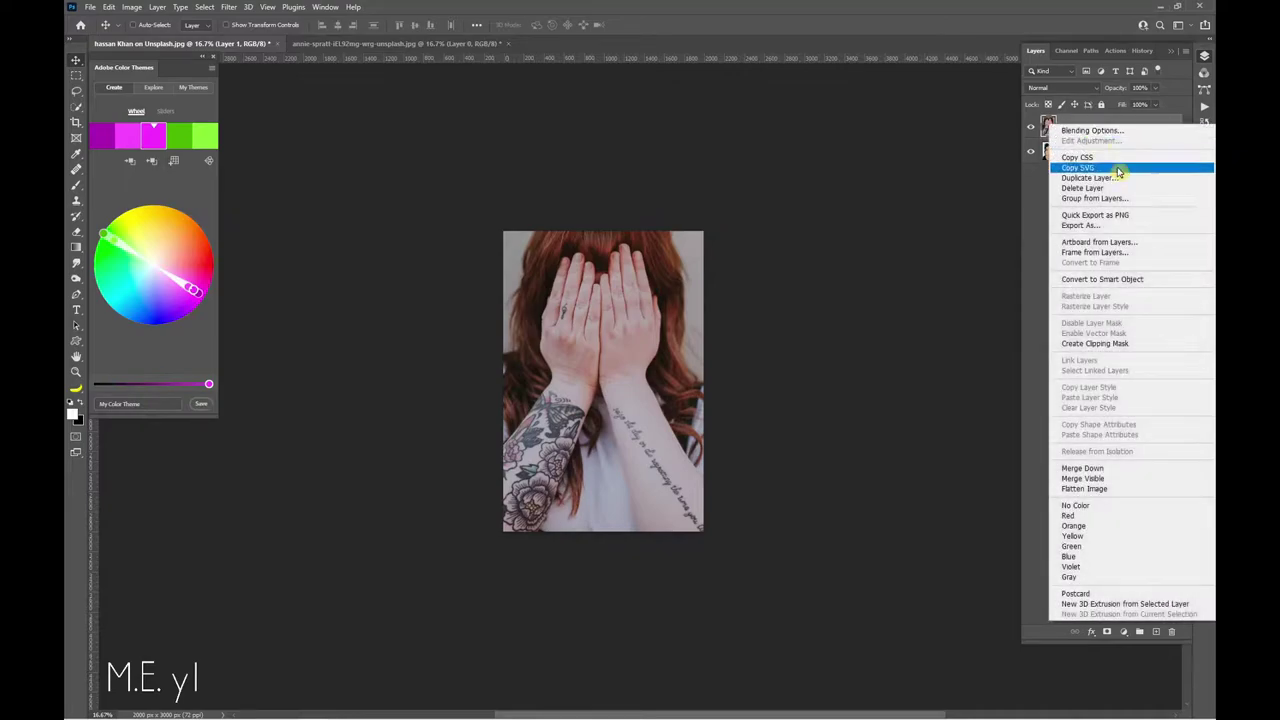
click(1129, 280)
key(ctrl+t)
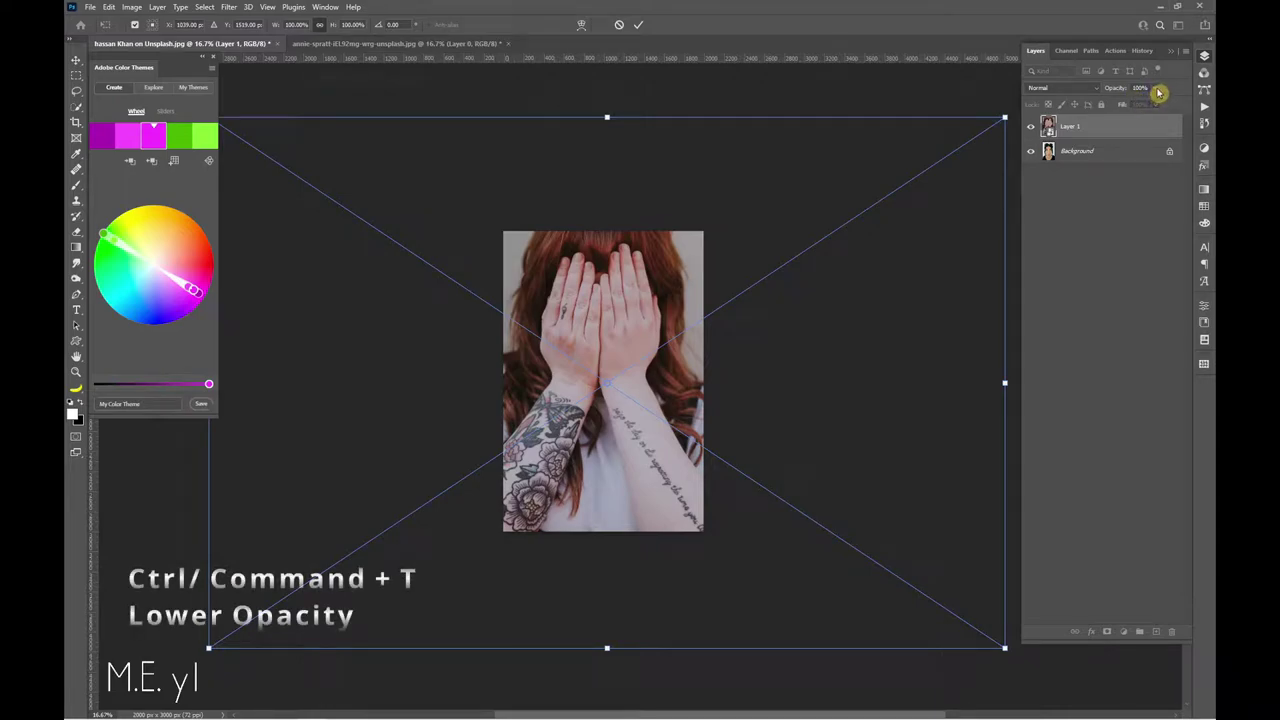
Set the hands layer to 53% opacity, then move, scale ~98% and rotate about −2.3° over the face
drag(1159, 93, 1128, 106)
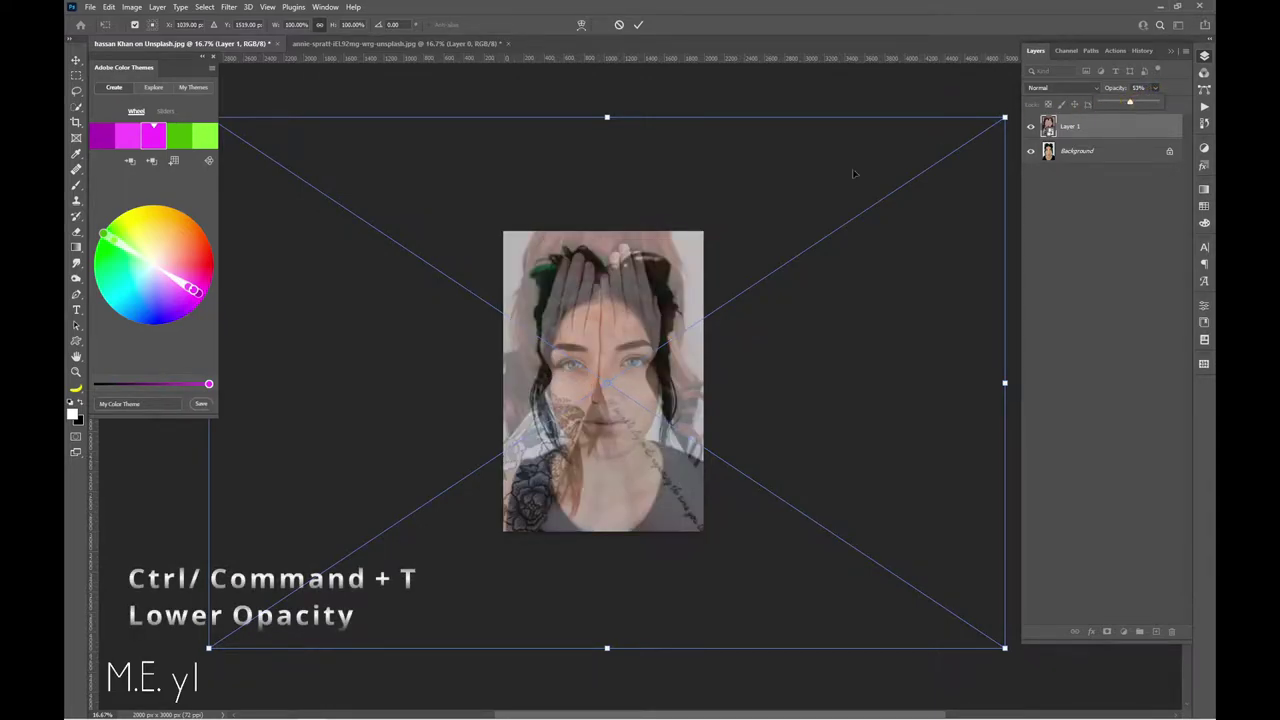
drag(593, 312, 600, 371)
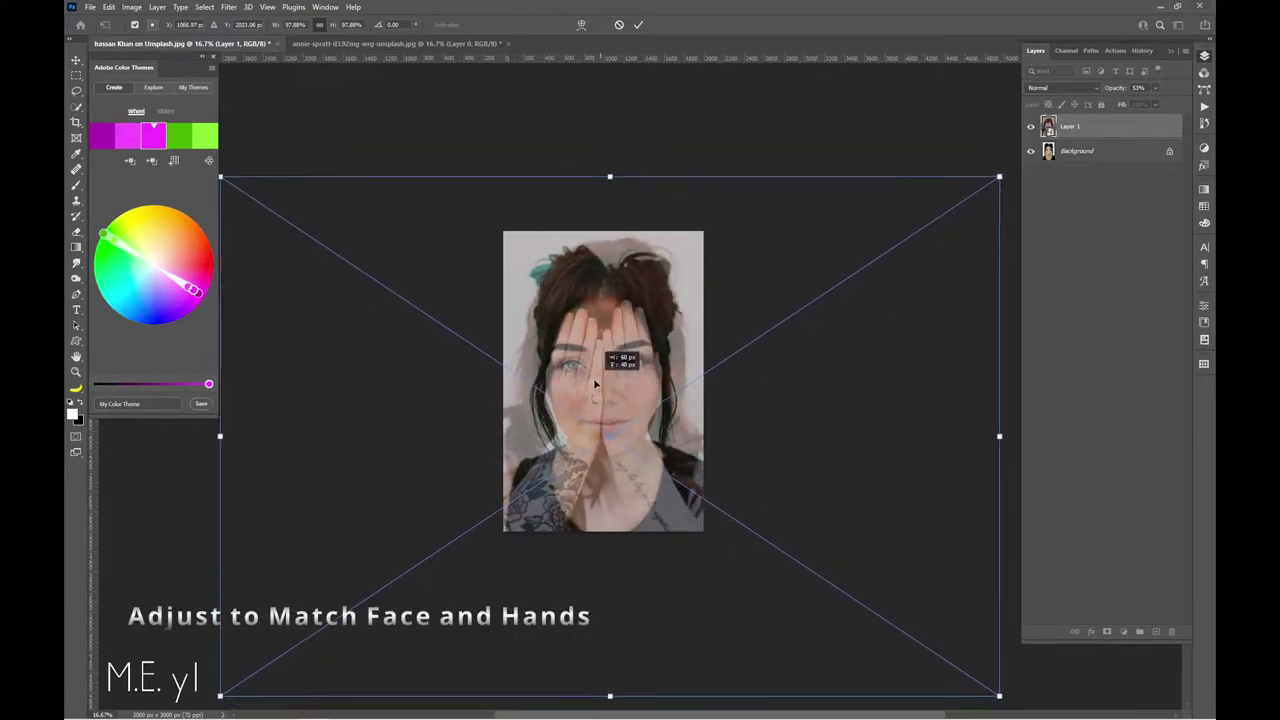
drag(600, 371, 625, 407)
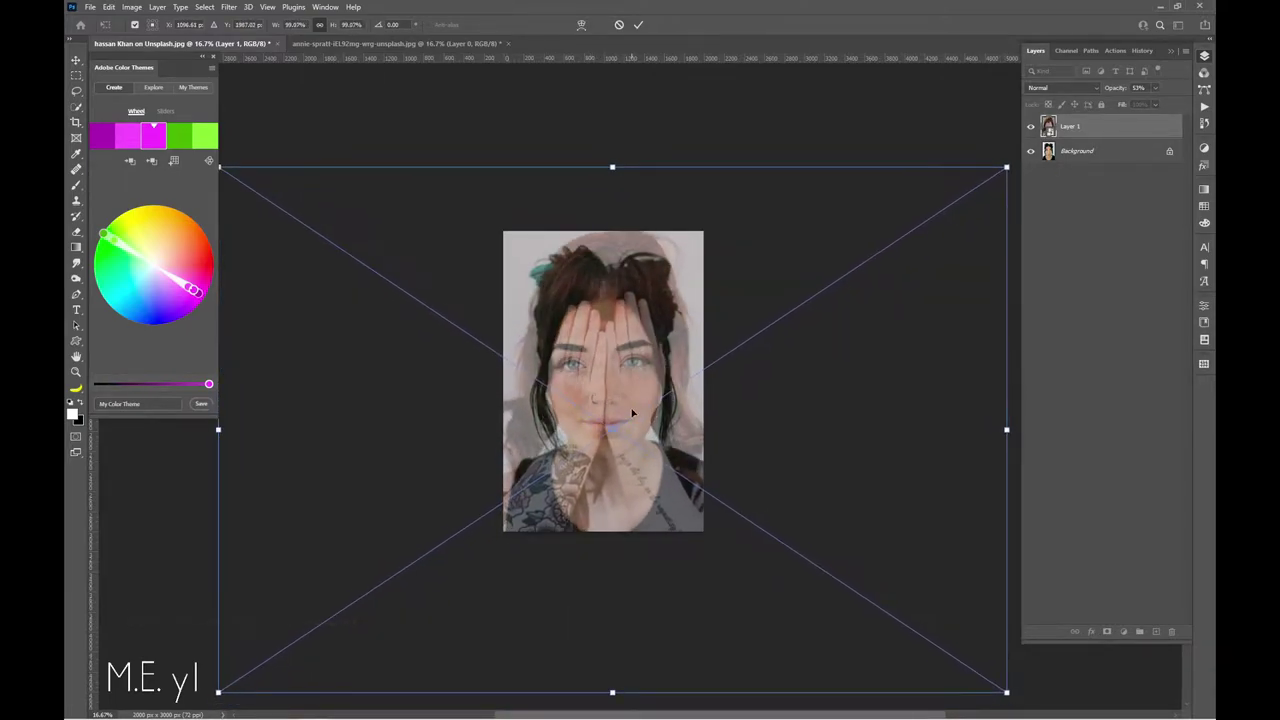
drag(1005, 136, 990, 110)
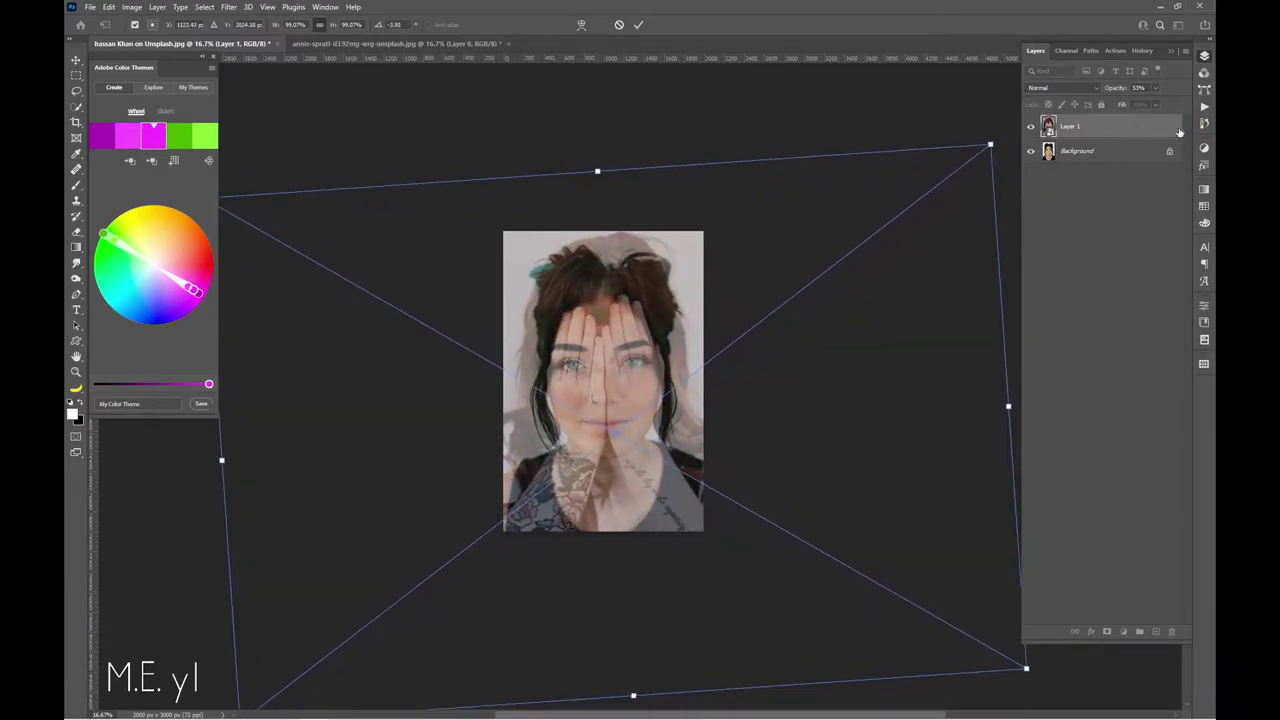
click(638, 26)
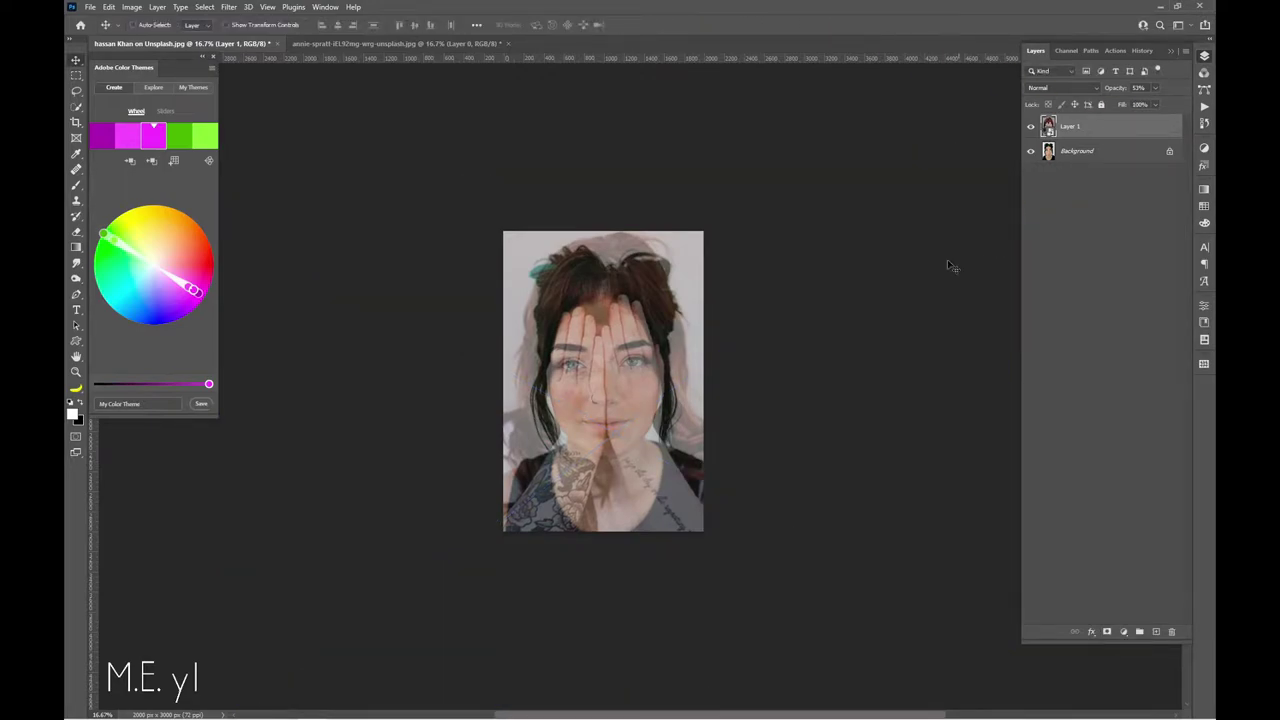
Crop the canvas shorter at the top and bottom around the face
scroll(667, 355, up, 1)
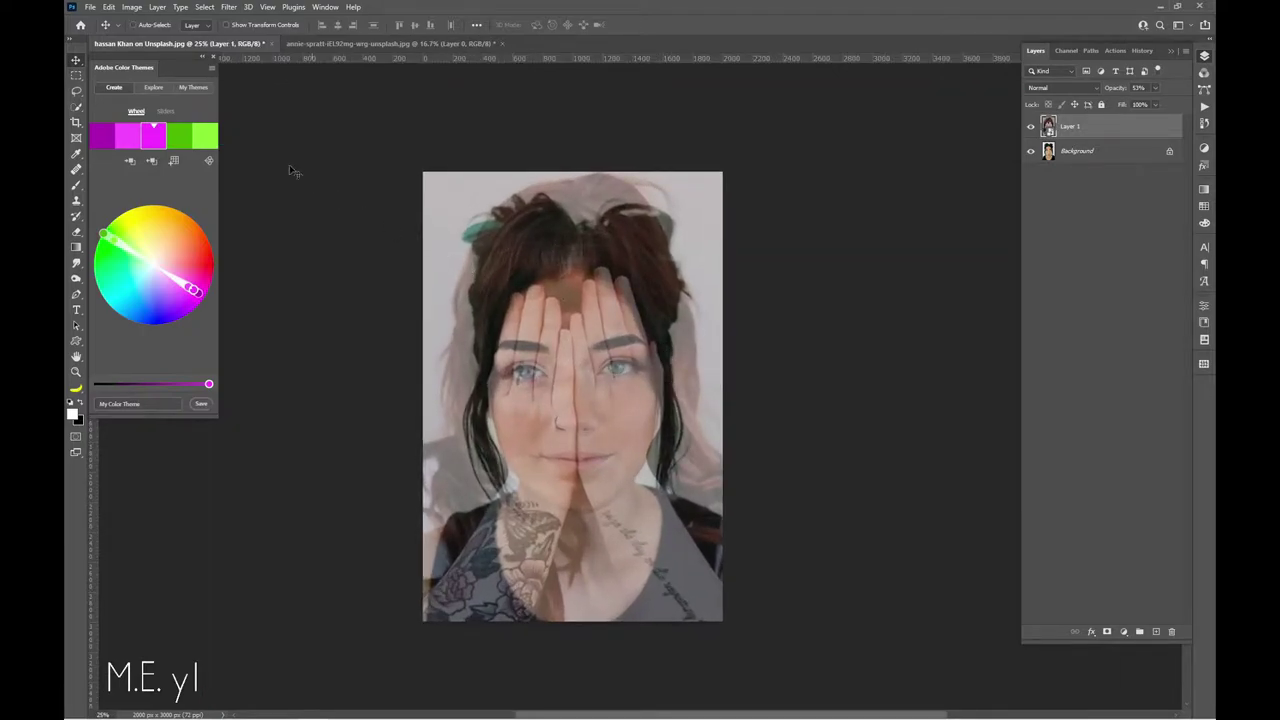
click(76, 122)
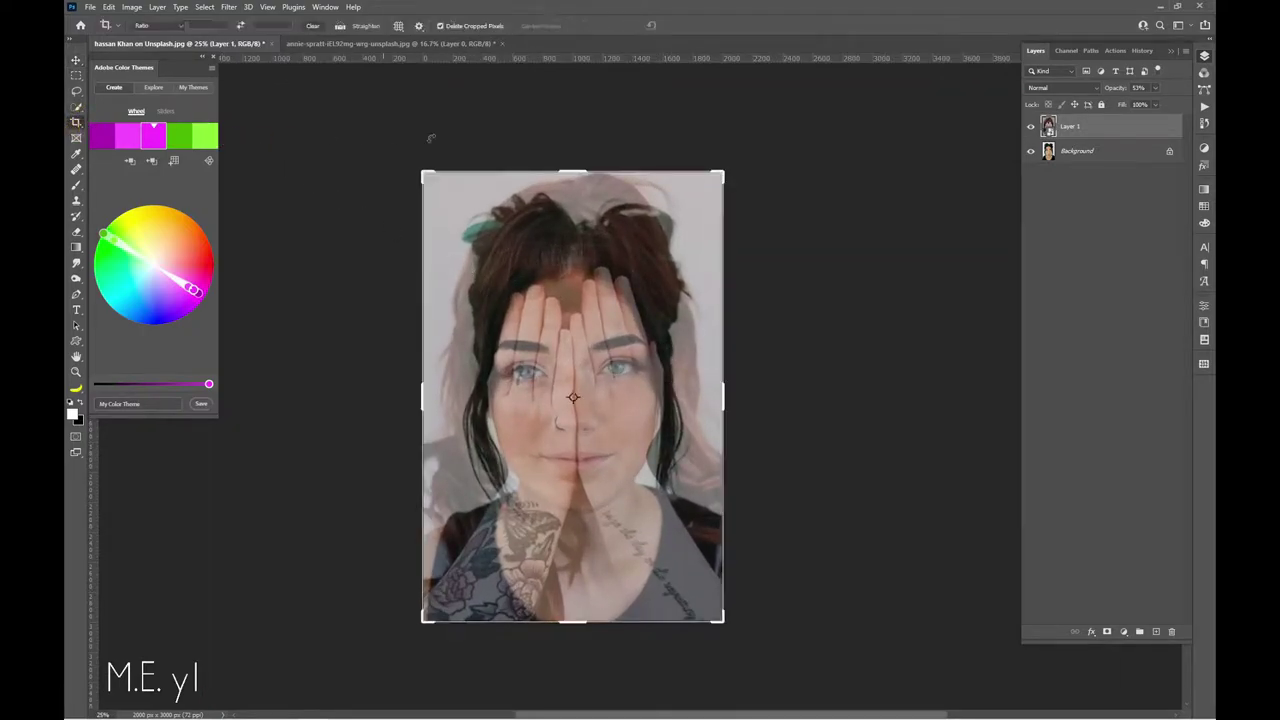
drag(582, 167, 577, 181)
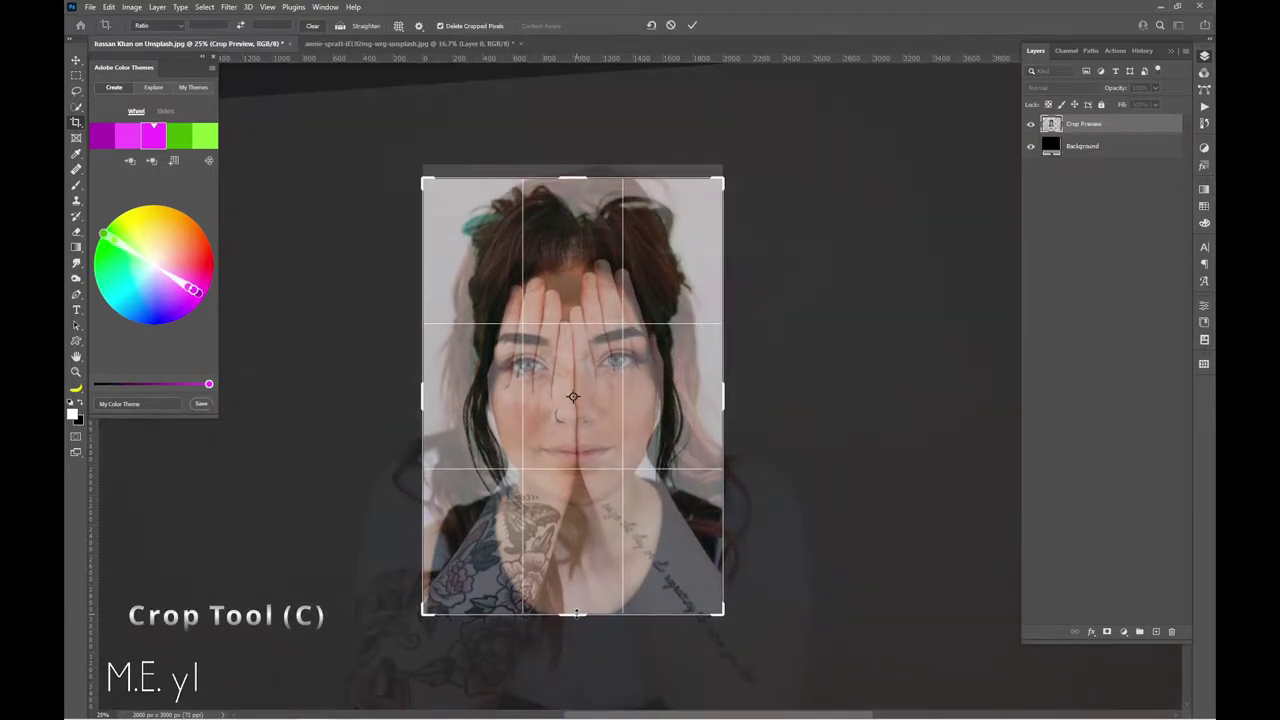
drag(575, 613, 575, 587)
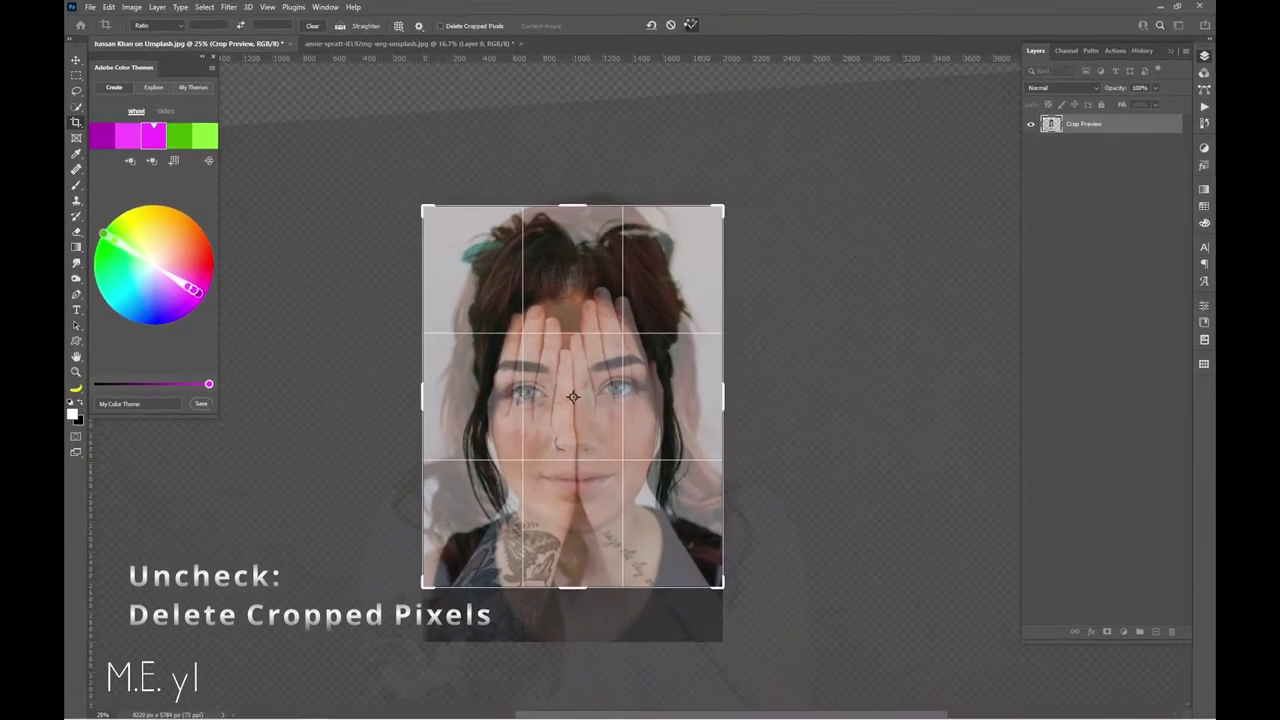
click(723, 33)
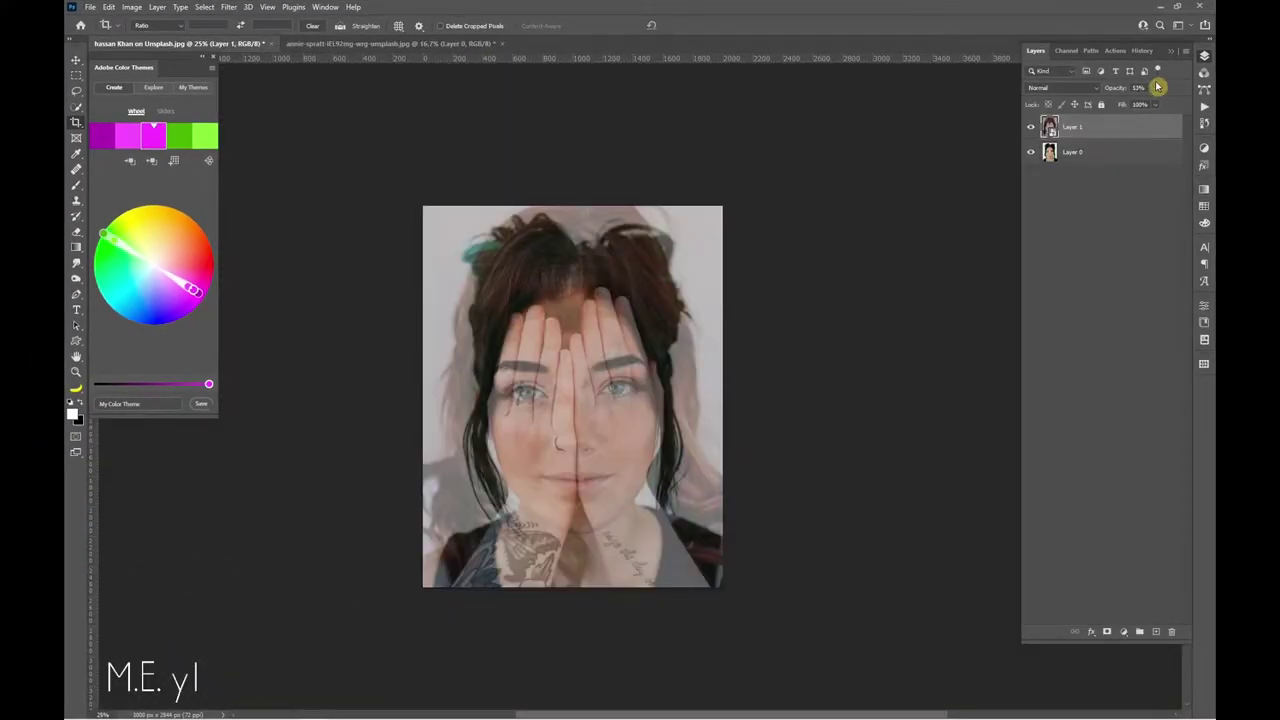
Raise the hands layer's opacity back to 100%
click(1157, 87)
drag(1153, 103, 1181, 103)
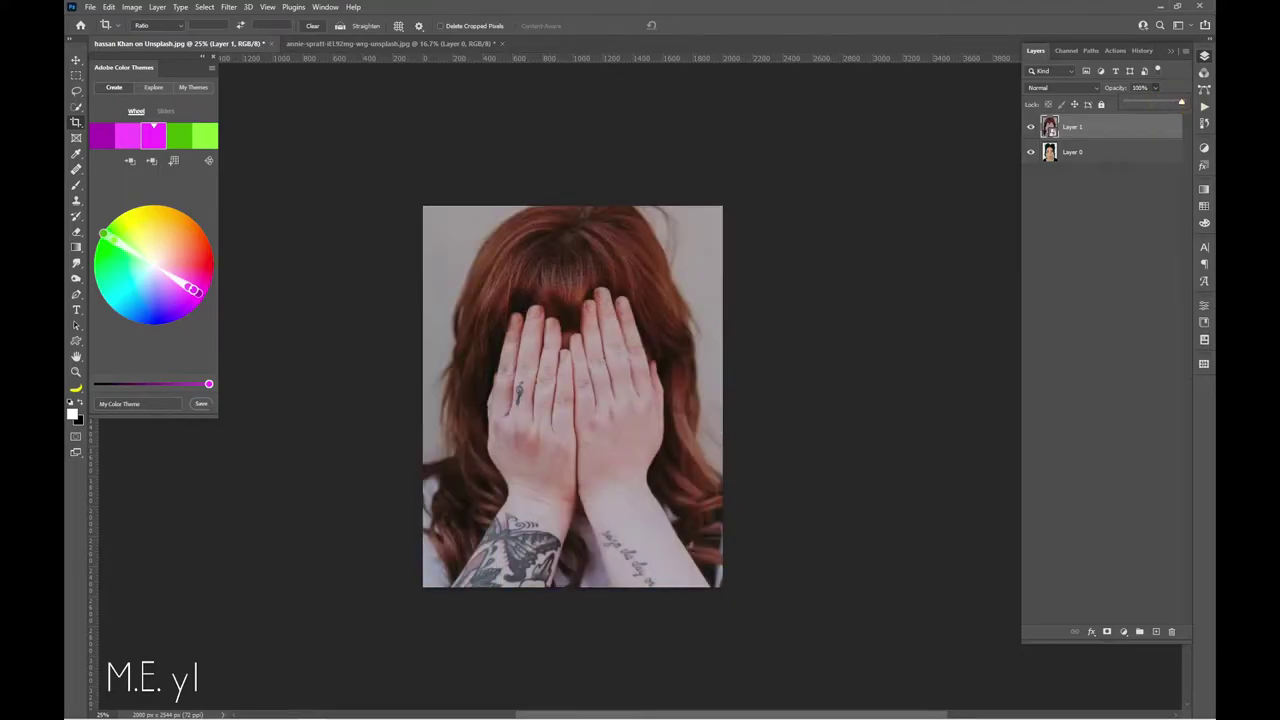
click(1031, 127)
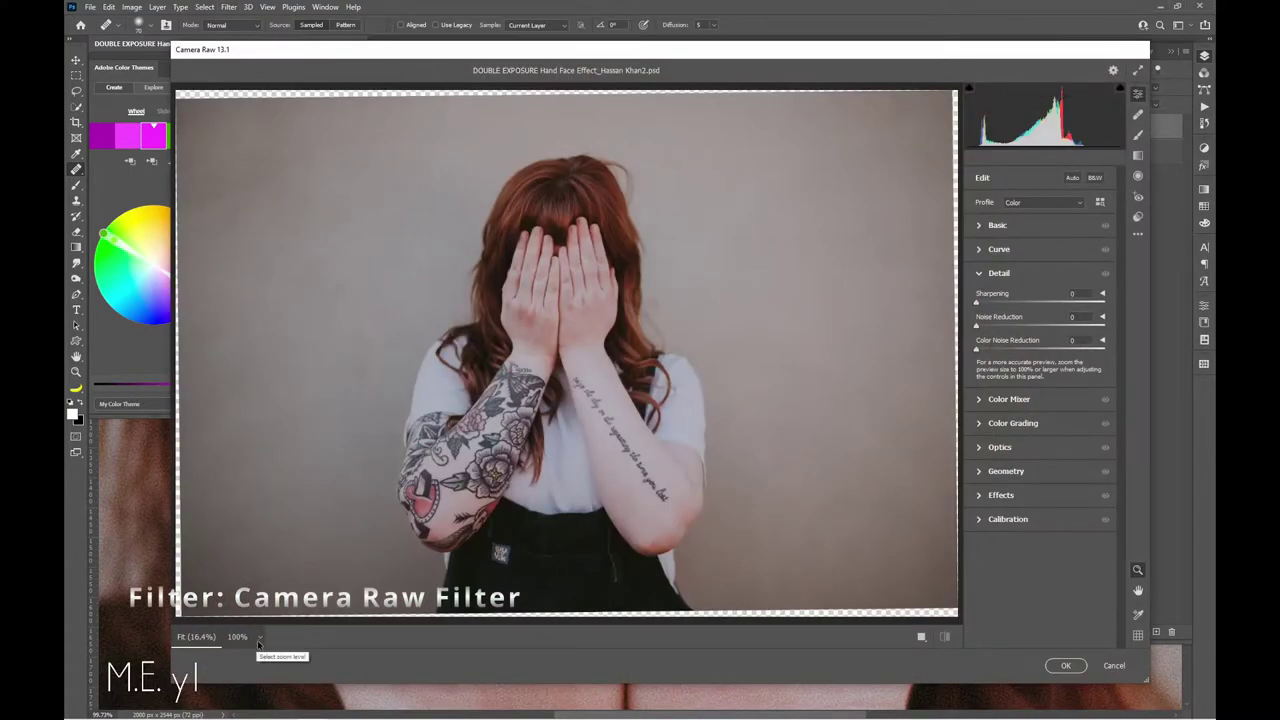
In Camera Raw, inspect the fingers at 100% and raise Noise Reduction to about 38
click(581, 332)
mouse_move(581, 224)
mouse_down()
mouse_move(557, 300)
mouse_move(603, 514)
mouse_up()
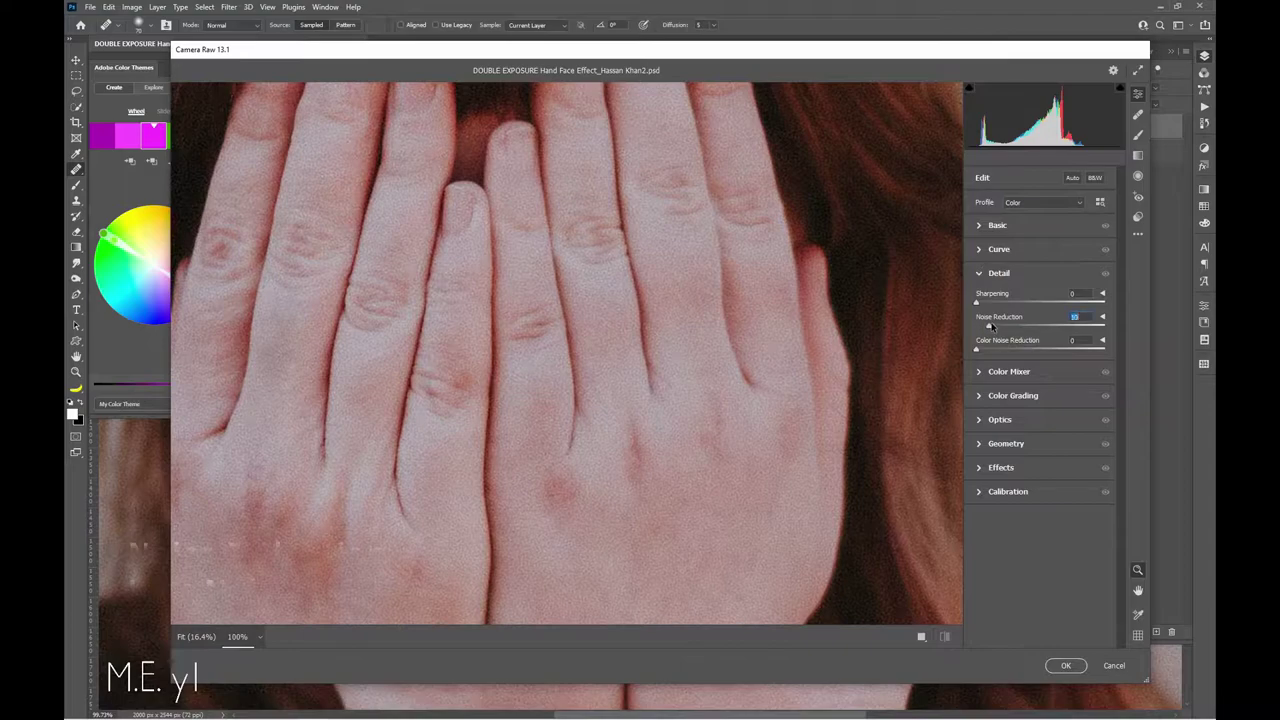
drag(990, 326, 1007, 326)
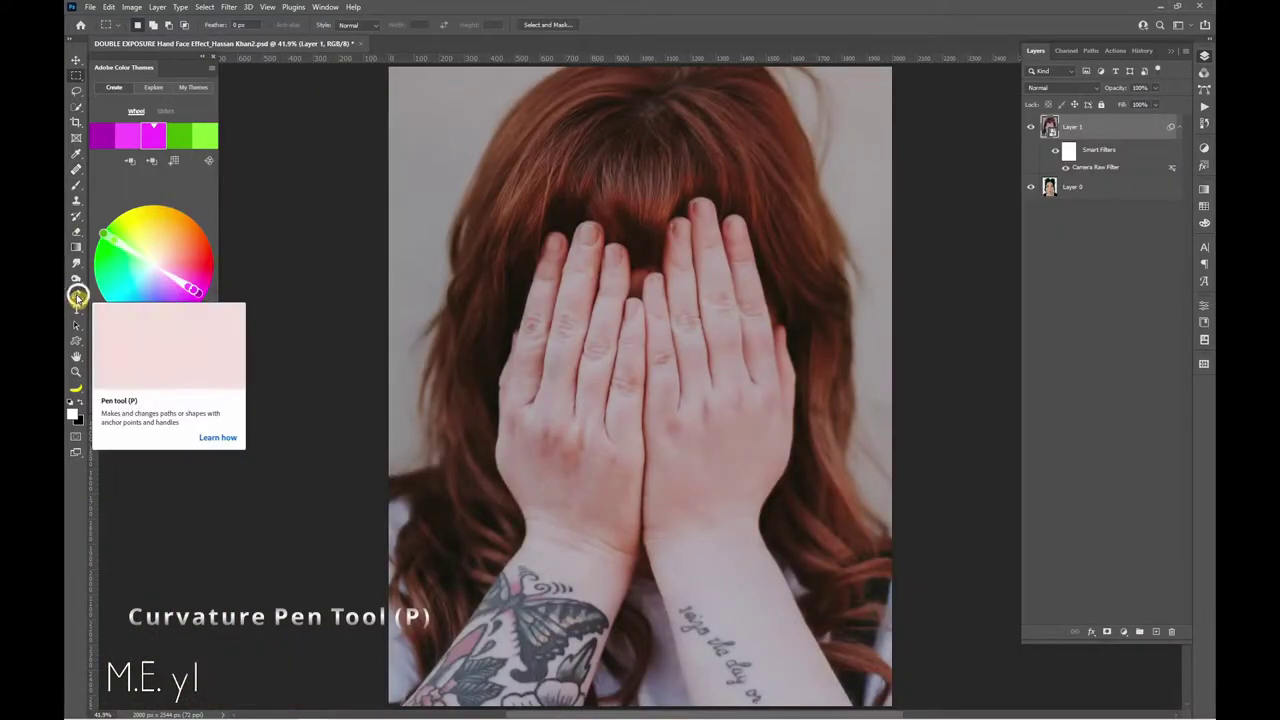
click(78, 297)
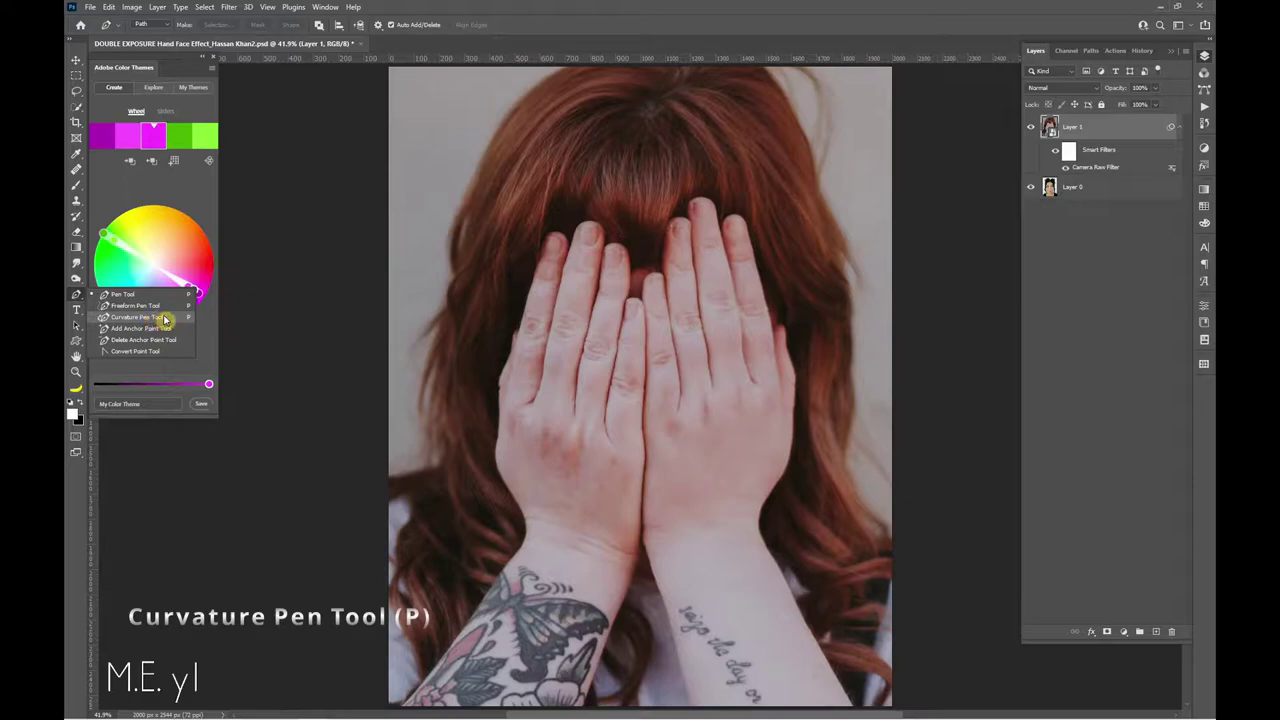
Switch to the Curvature Pen and zoom in closely on the fingers and wrists
click(148, 318)
mouse_move(510, 270)
mouse_down()
mouse_move(591, 571)
mouse_move(623, 329)
mouse_move(373, 435)
mouse_up()
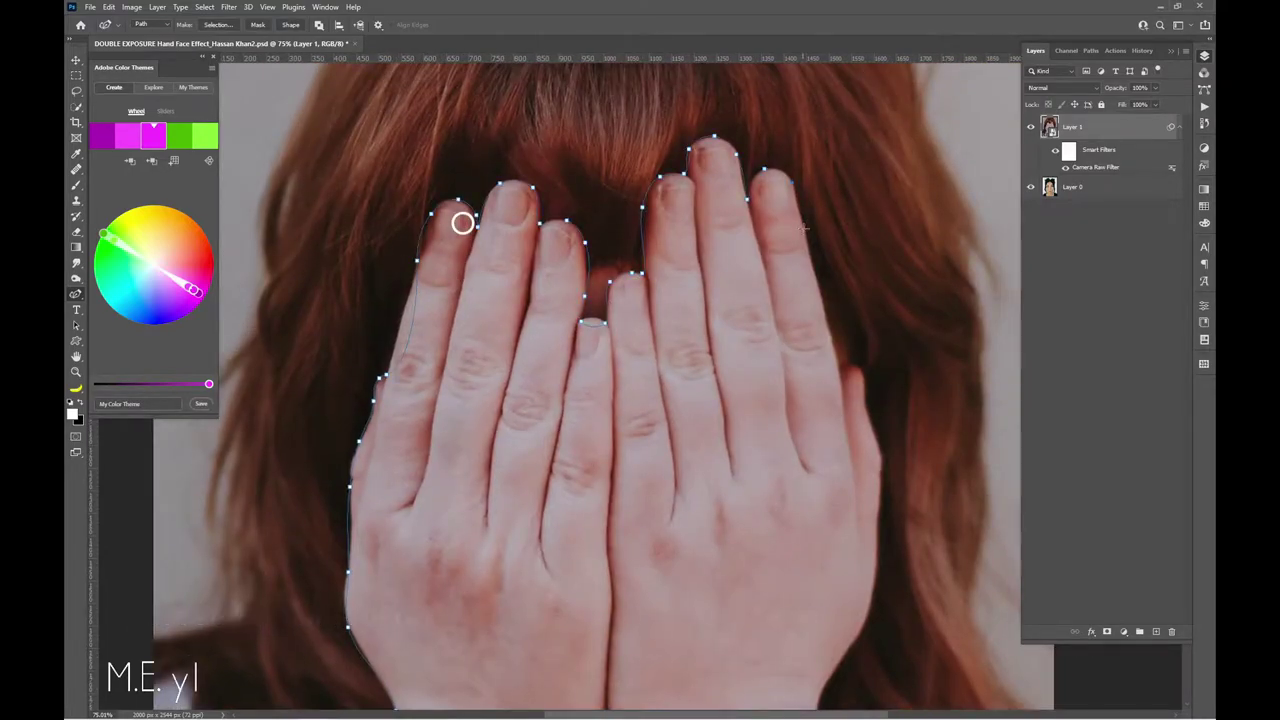
scroll(463, 222, down, 5)
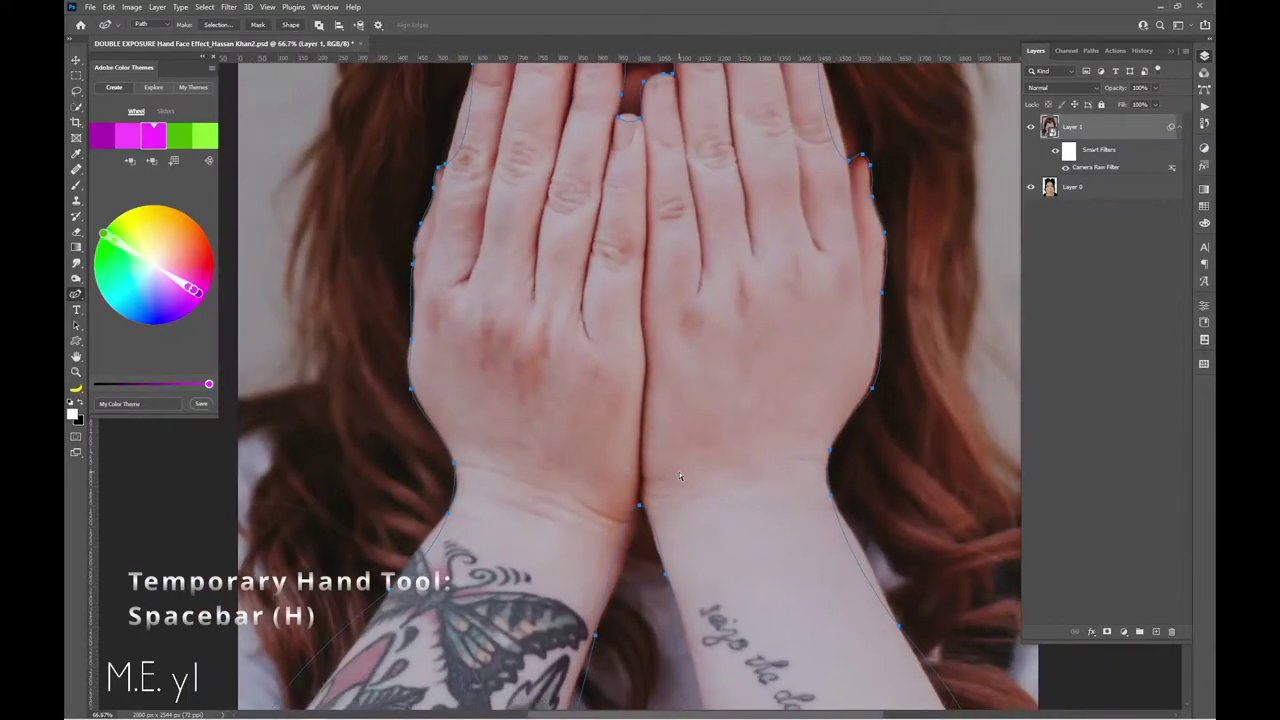
key(ctrl+plus)
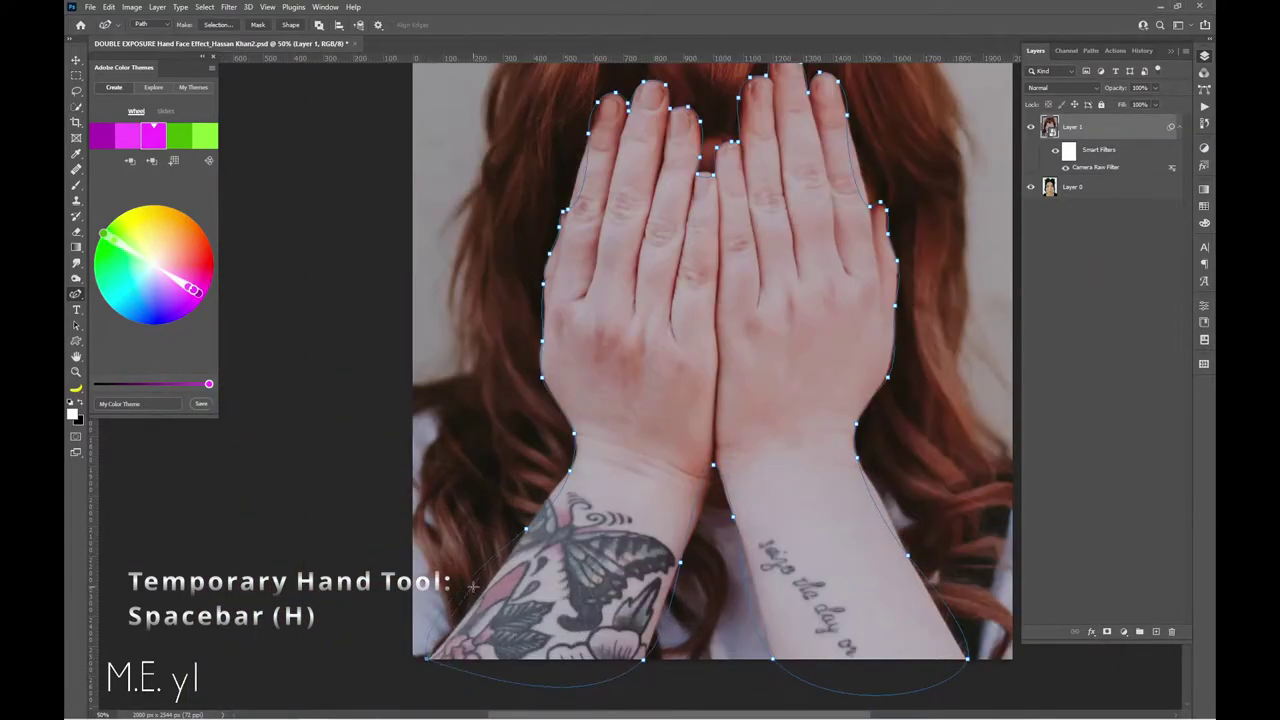
key(ctrl+plus)
scroll(514, 526, up, 3)
key(ctrl+plus)
drag(470, 386, 434, 437)
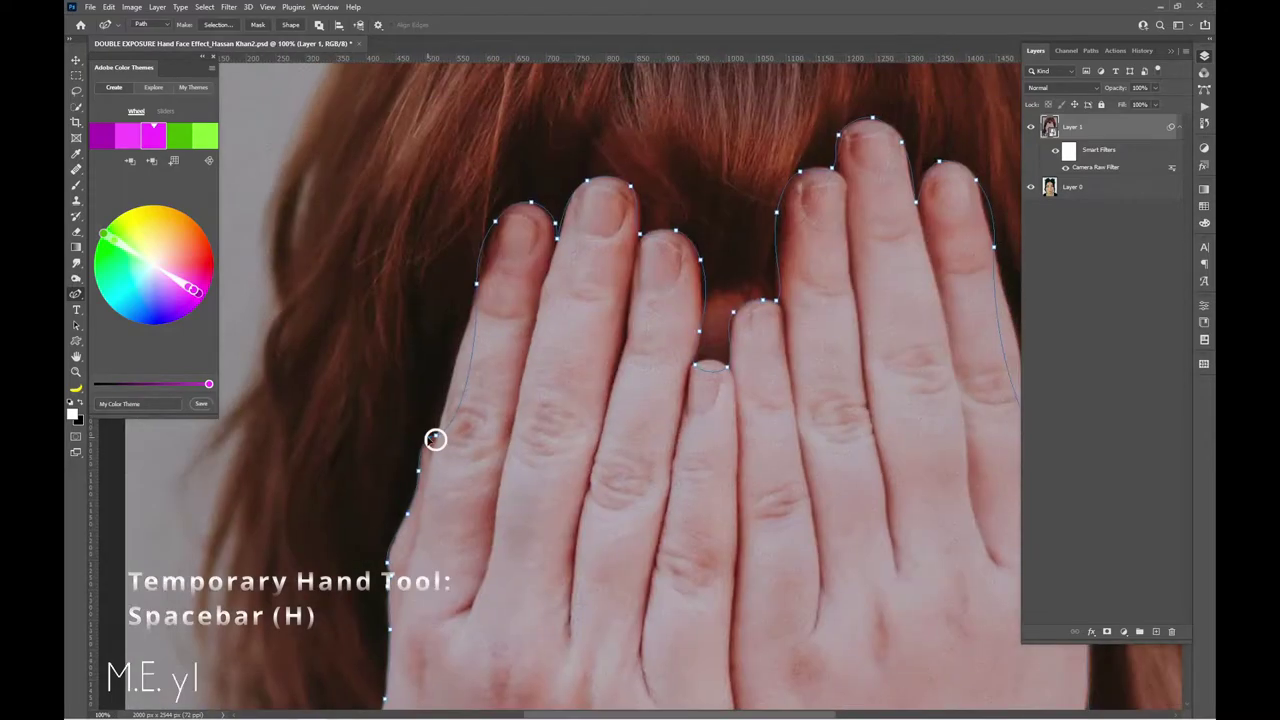
Tighten the path around the middle fingers and along the right-hand fingers
drag(641, 228, 637, 212)
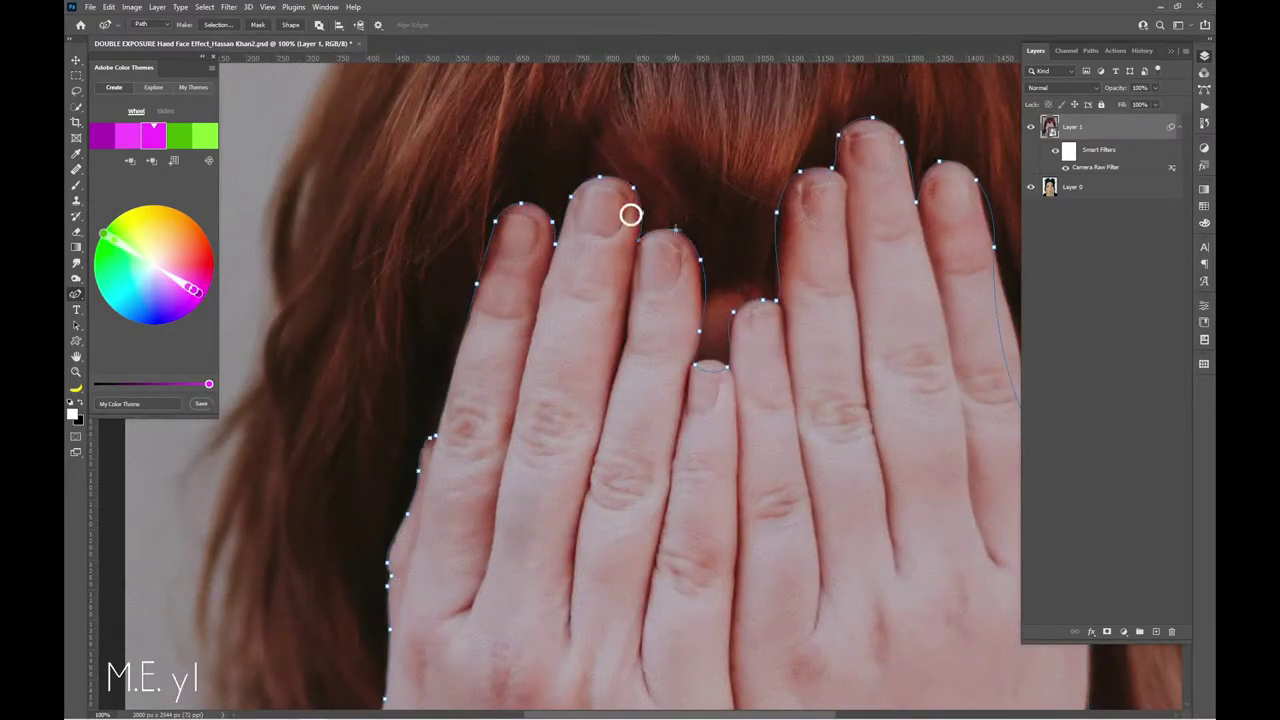
drag(700, 330, 701, 318)
drag(700, 260, 696, 245)
drag(786, 308, 783, 303)
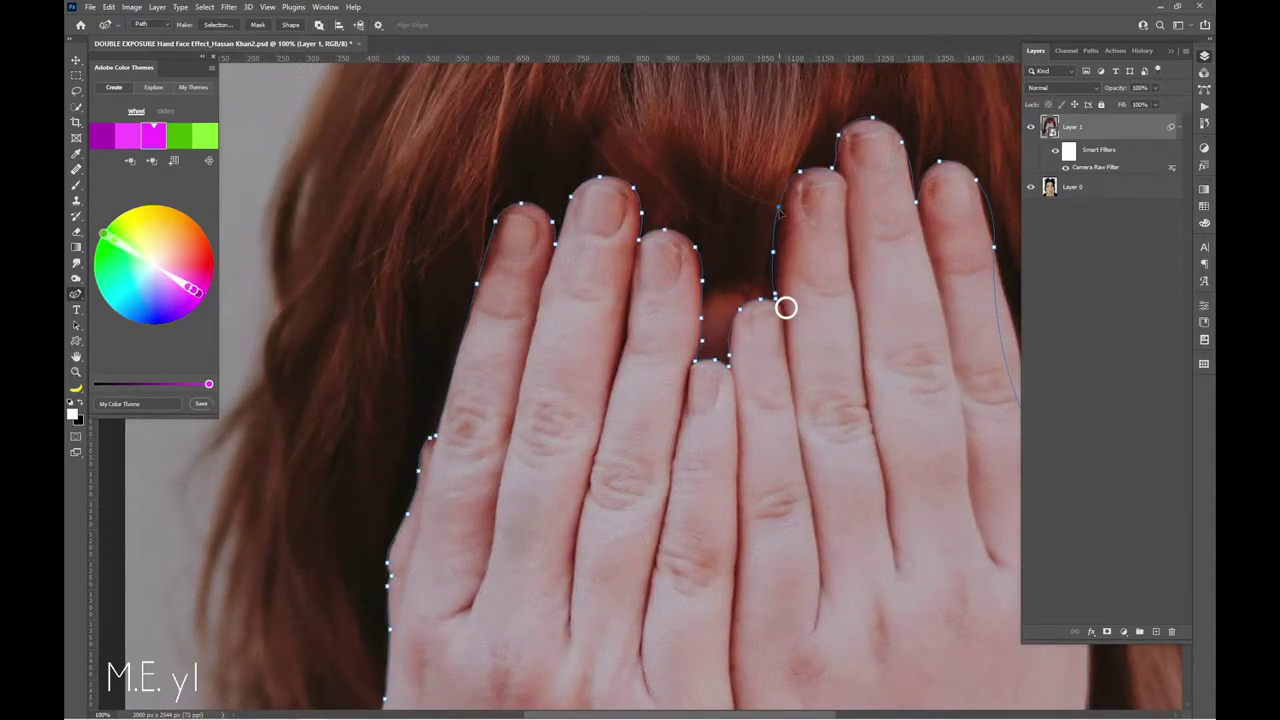
click(837, 172)
Pan across the traced hands and recentre the whole image in view
scroll(826, 197, right, 3)
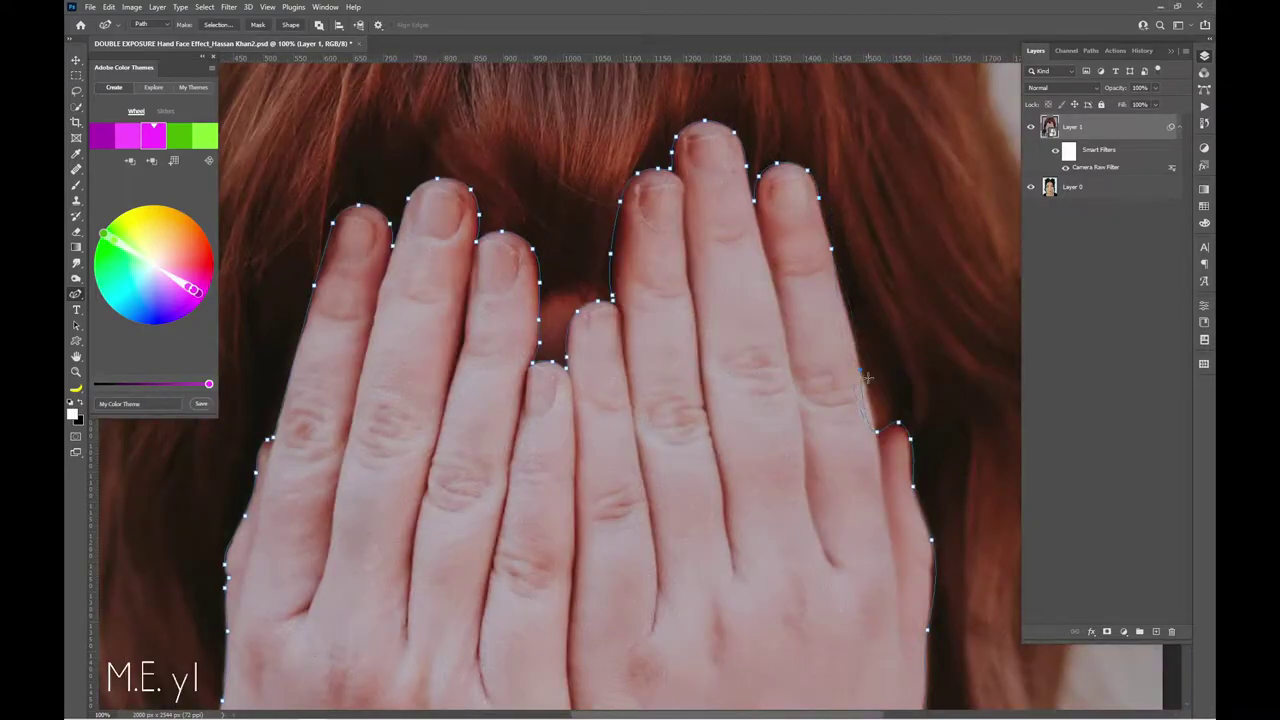
scroll(900, 424, down, 5)
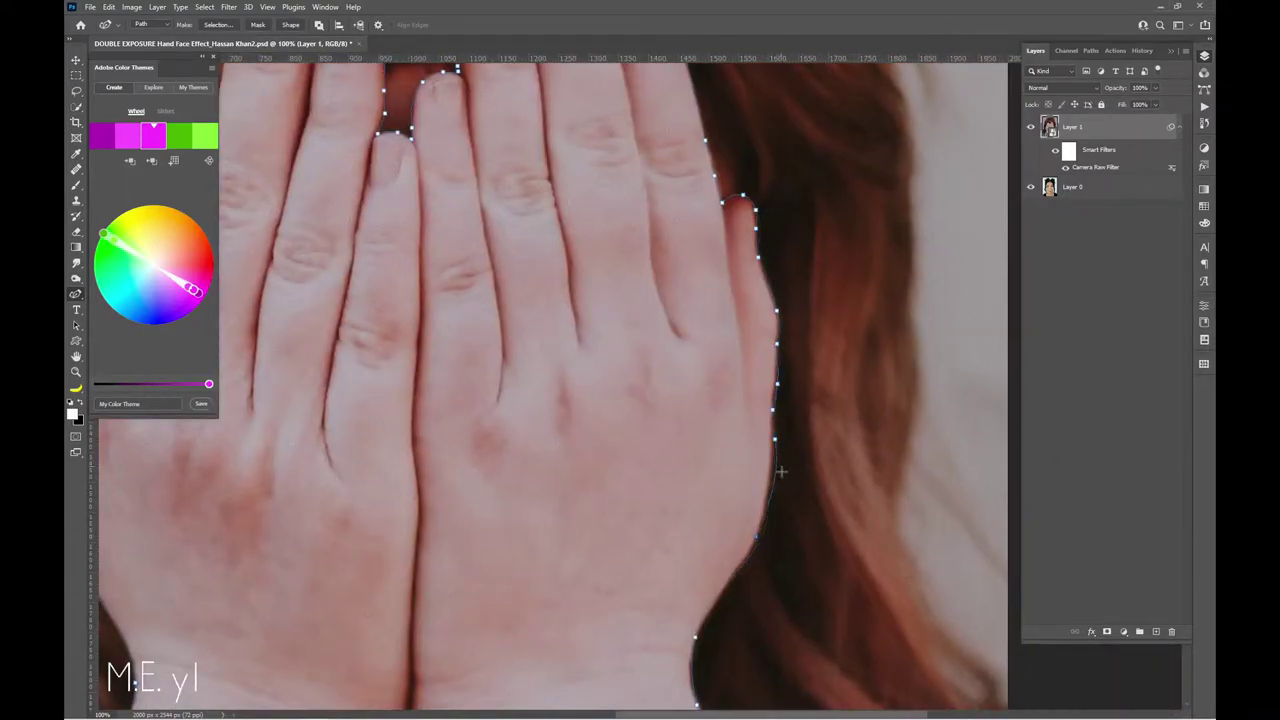
scroll(778, 460, down, 5)
scroll(702, 368, down, 5)
scroll(702, 368, right, 2)
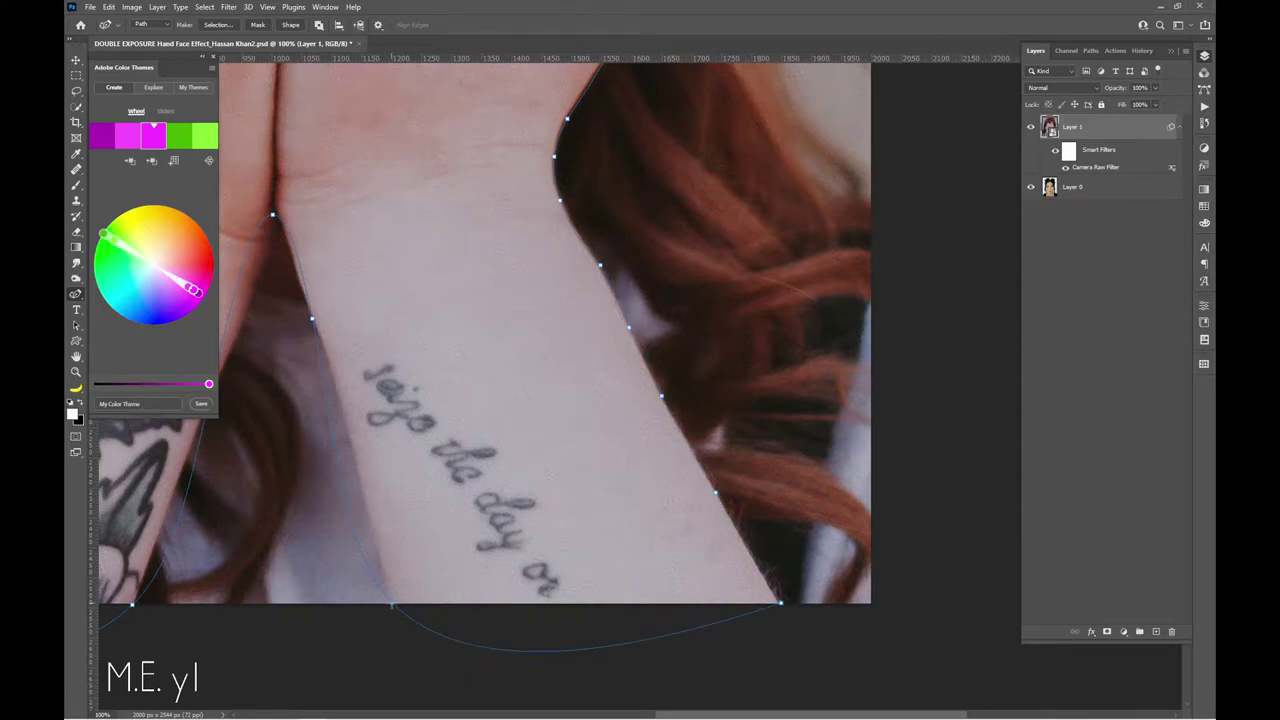
scroll(468, 308, left, 3)
scroll(406, 245, down, 5)
scroll(406, 245, down, 5)
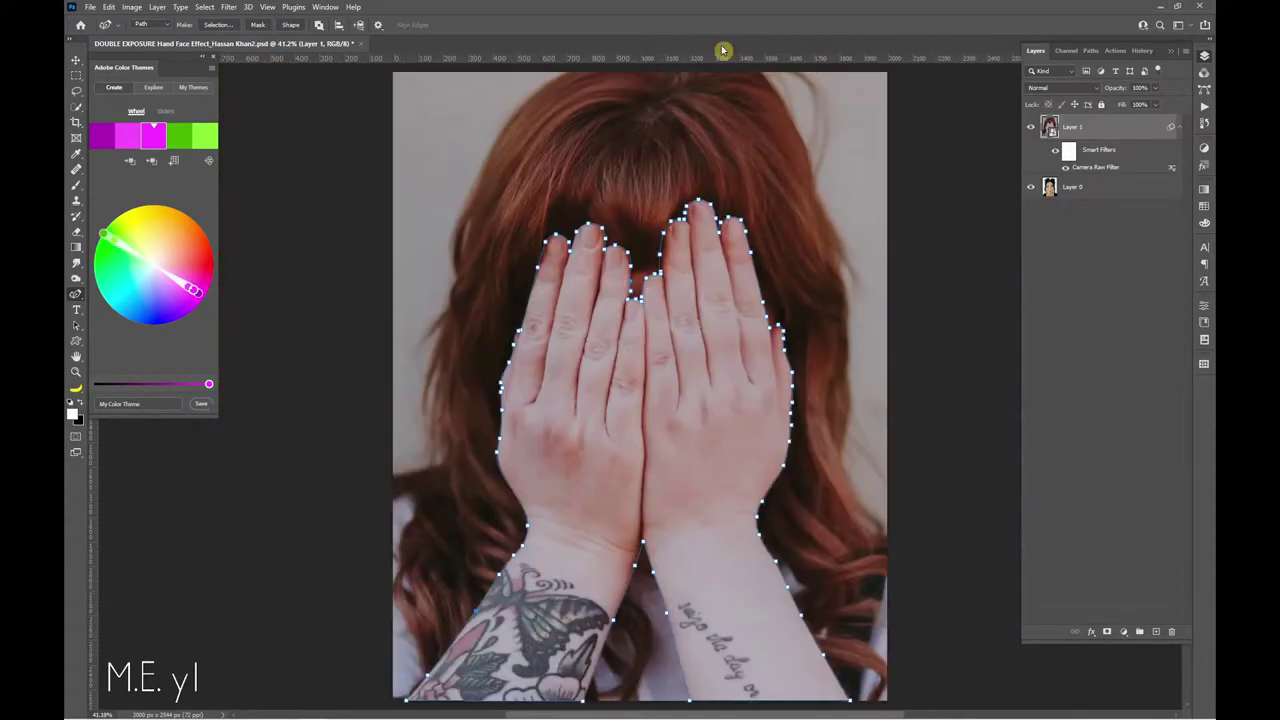
drag(768, 252, 723, 337)
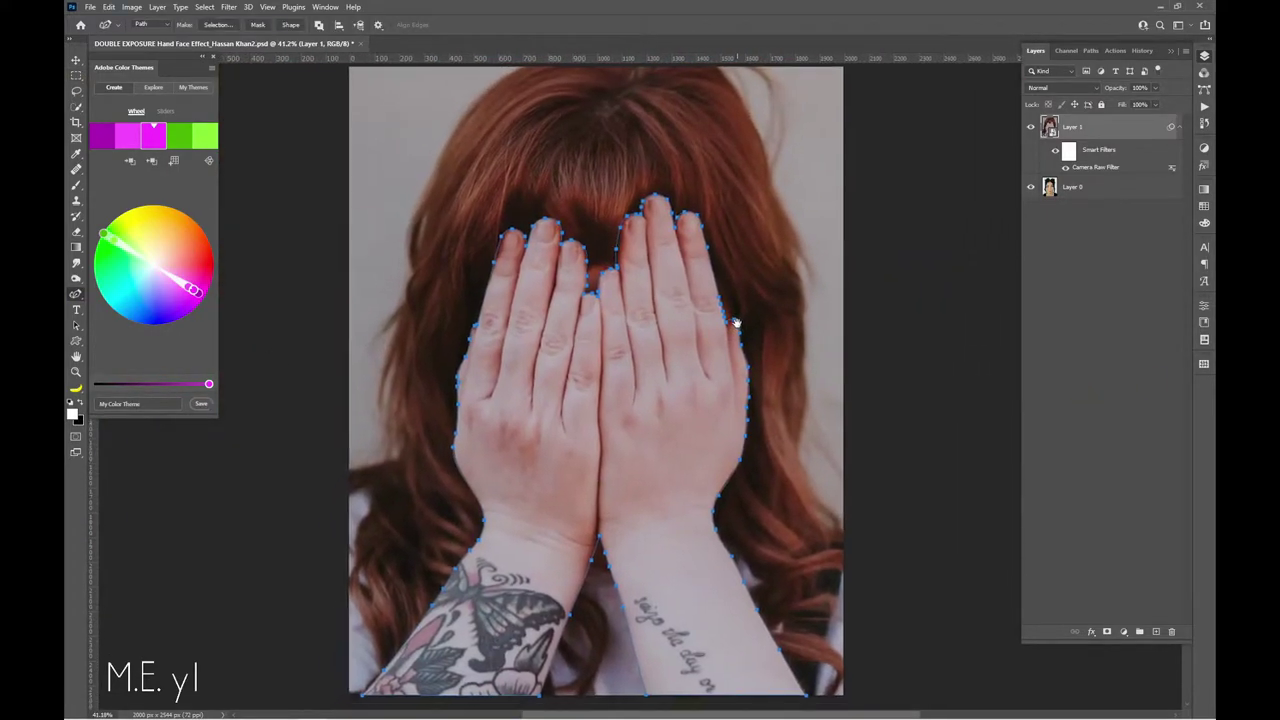
Group Layer 1 and name the group Hands
key(ctrl+g)
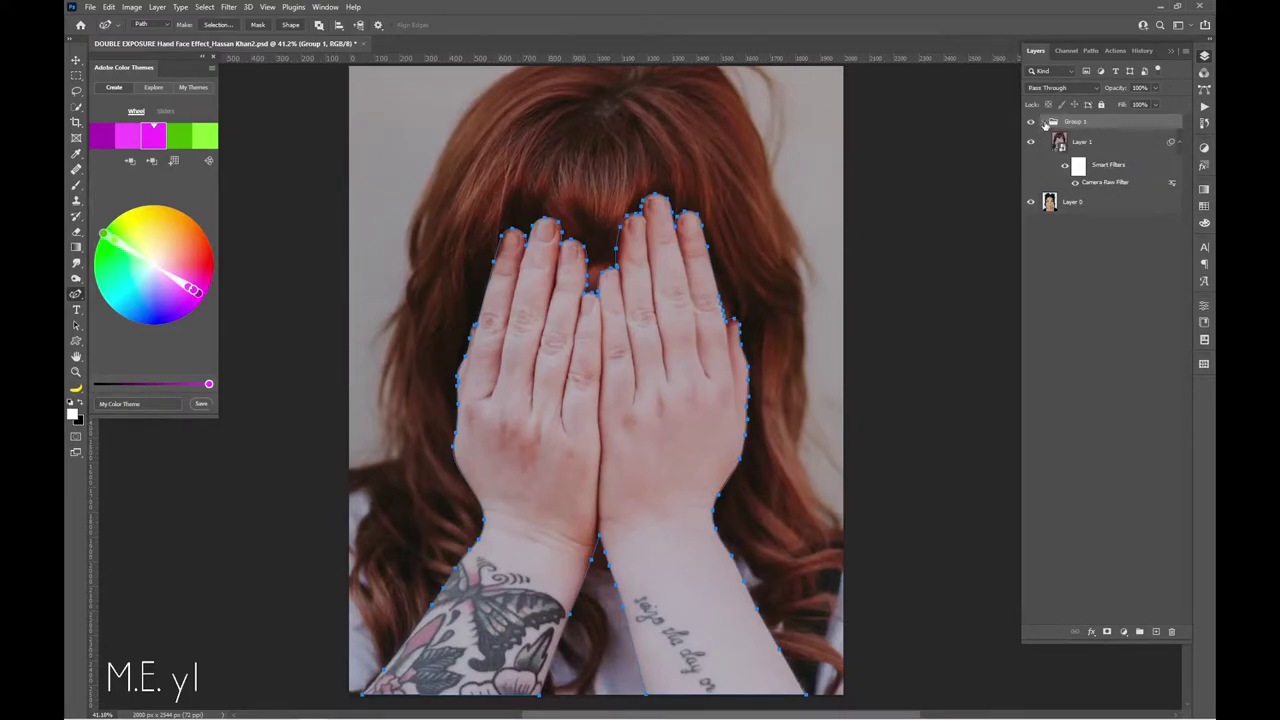
double_click(1077, 122)
text(Hands)
key(Return)
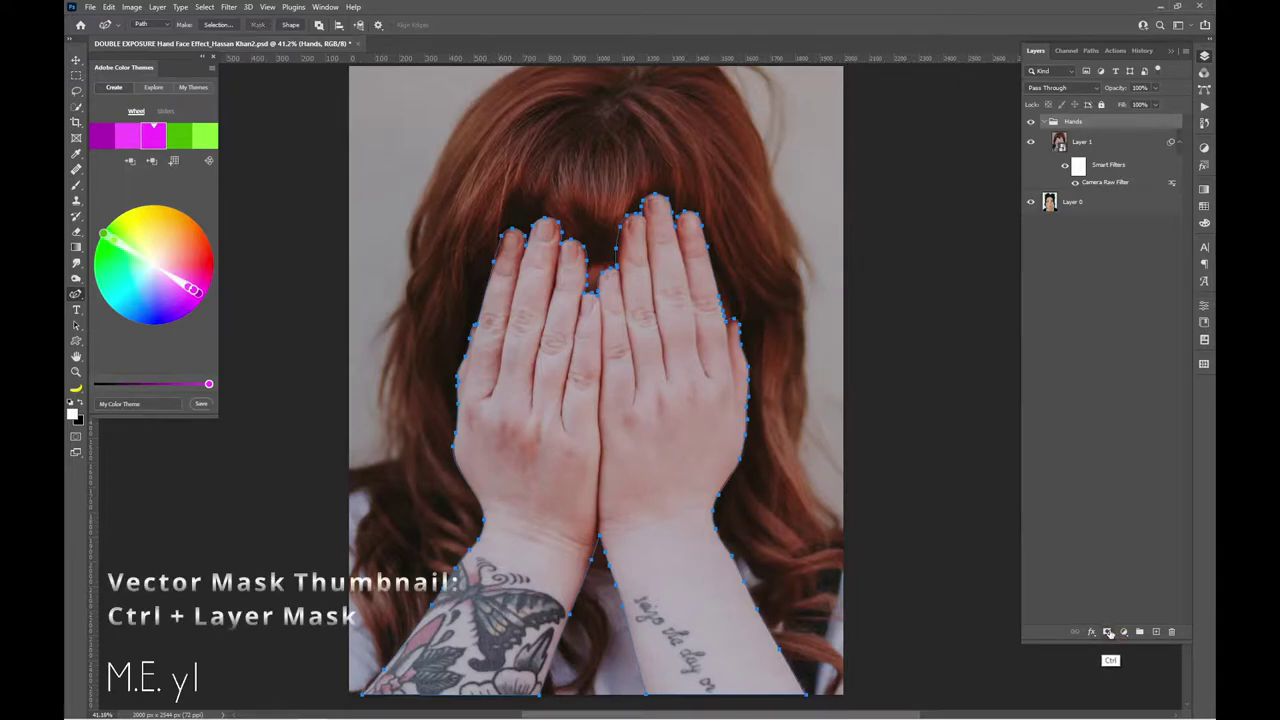
Give the Hands group a vector mask from the traced hand path and hide the path outline
ctrl+click(1108, 633)
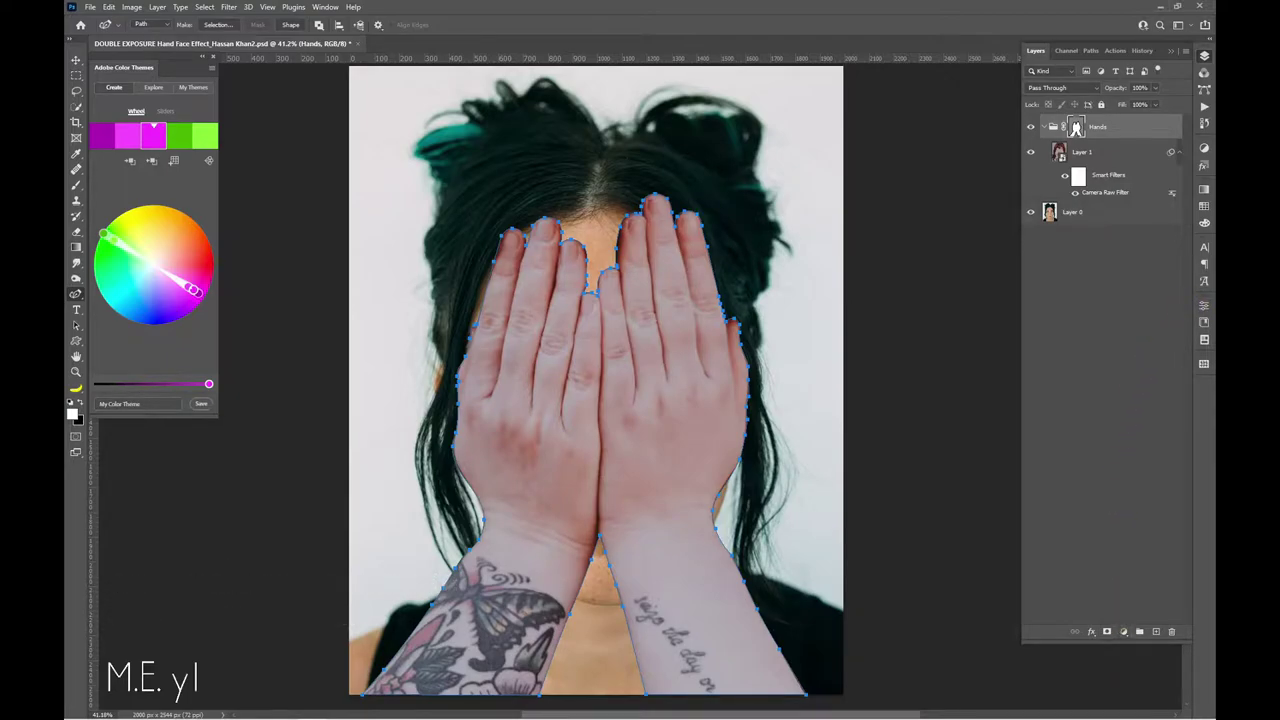
key(alt+bracketleft)
key(a)
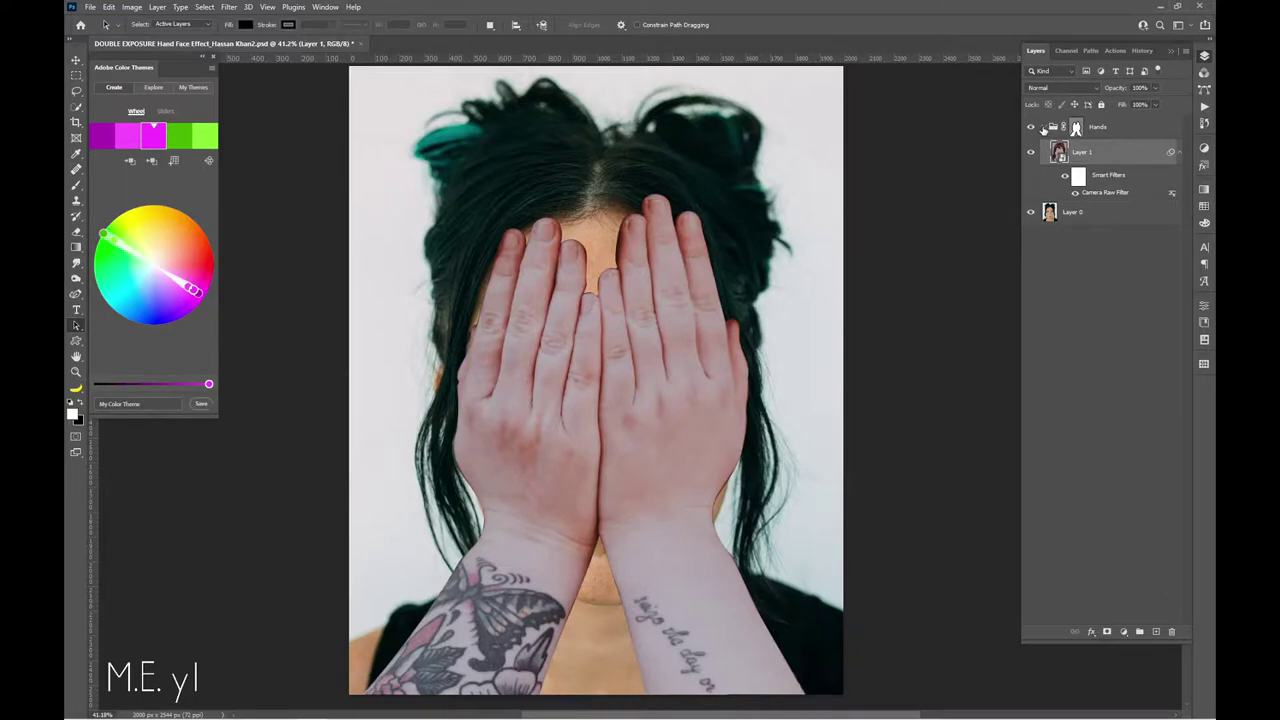
Collapse Hands and create a new empty group named Face Mask above it
click(1043, 128)
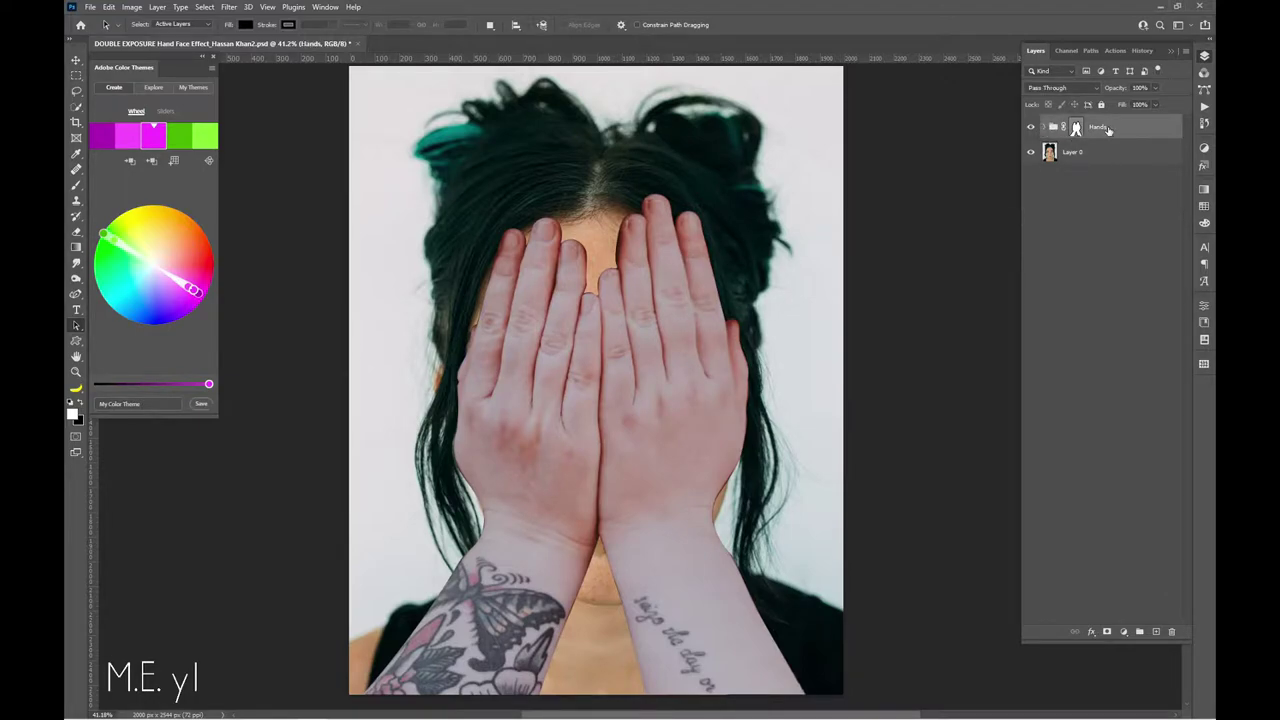
click(1139, 631)
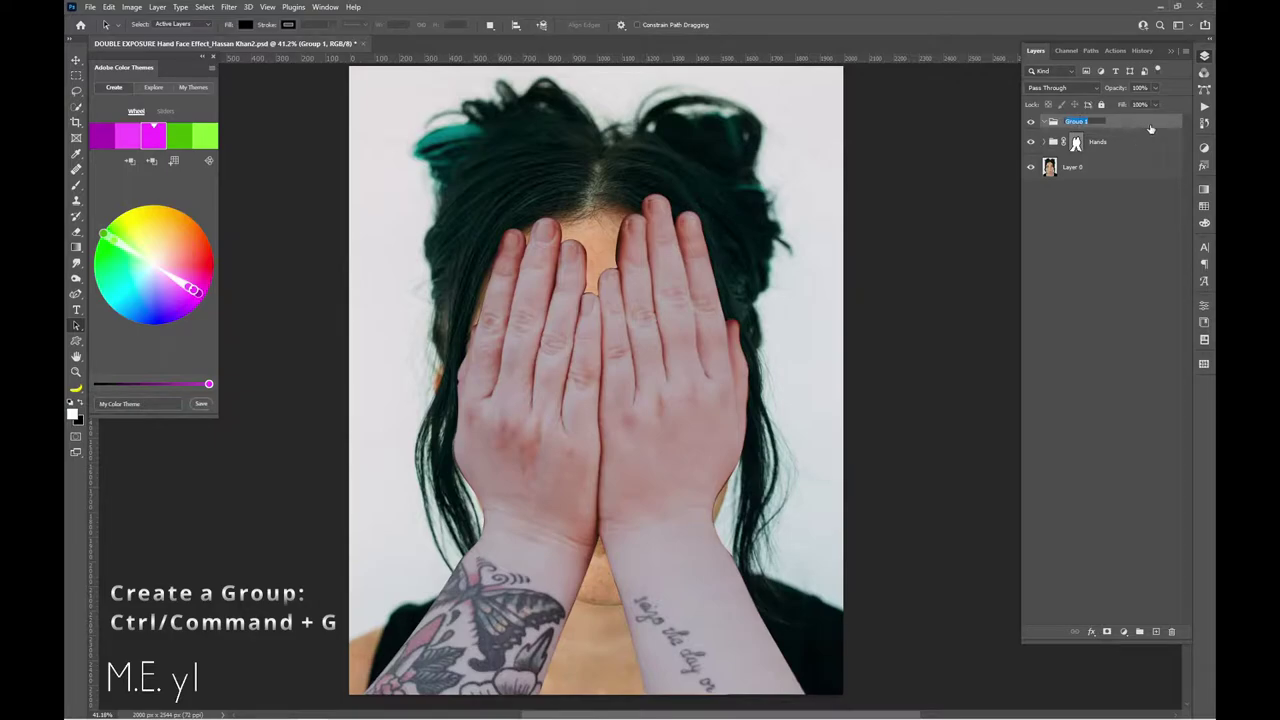
text(Face Mask)
key(Return)
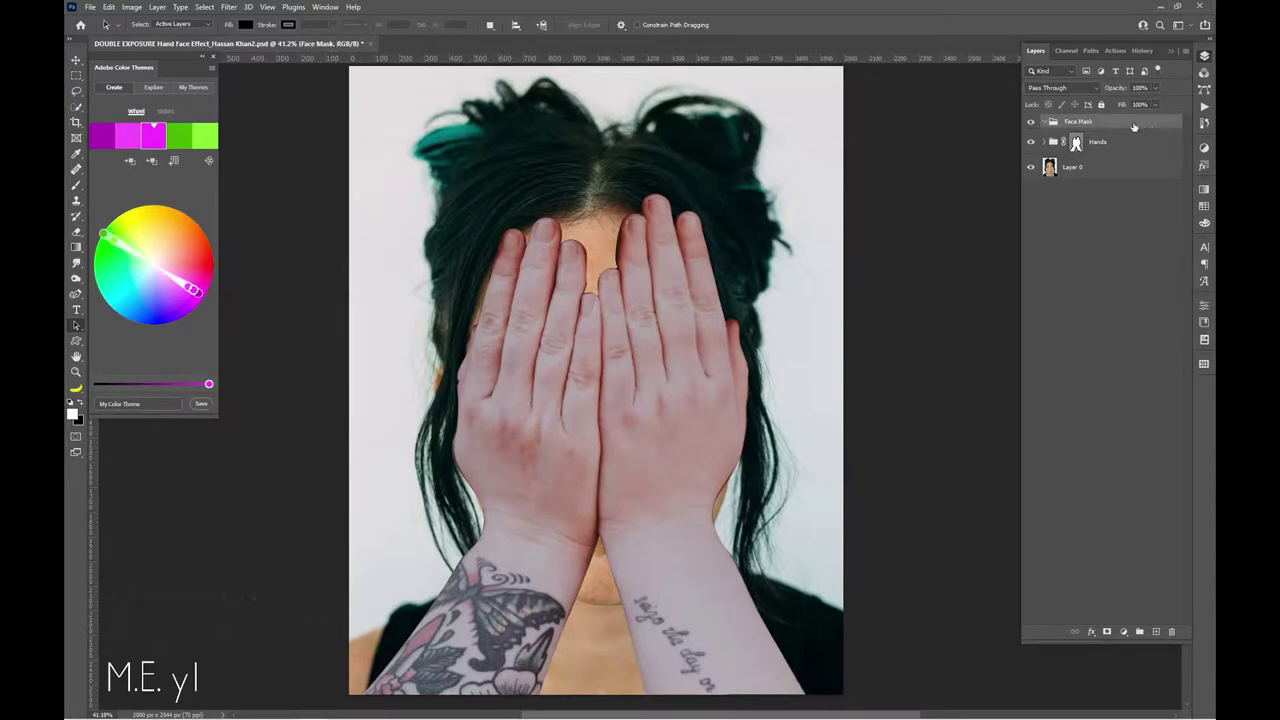
Hide the Hands group and select the Curvature Pen Tool
click(1031, 143)
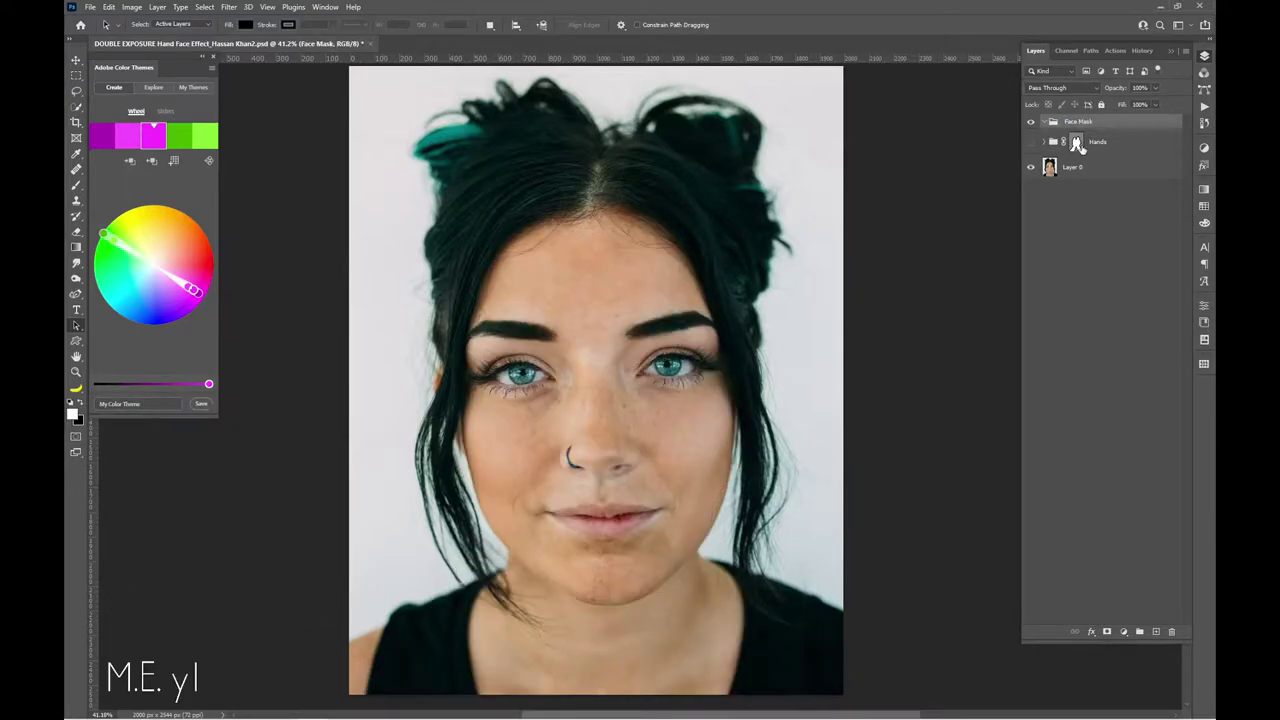
right_click(78, 297)
click(130, 322)
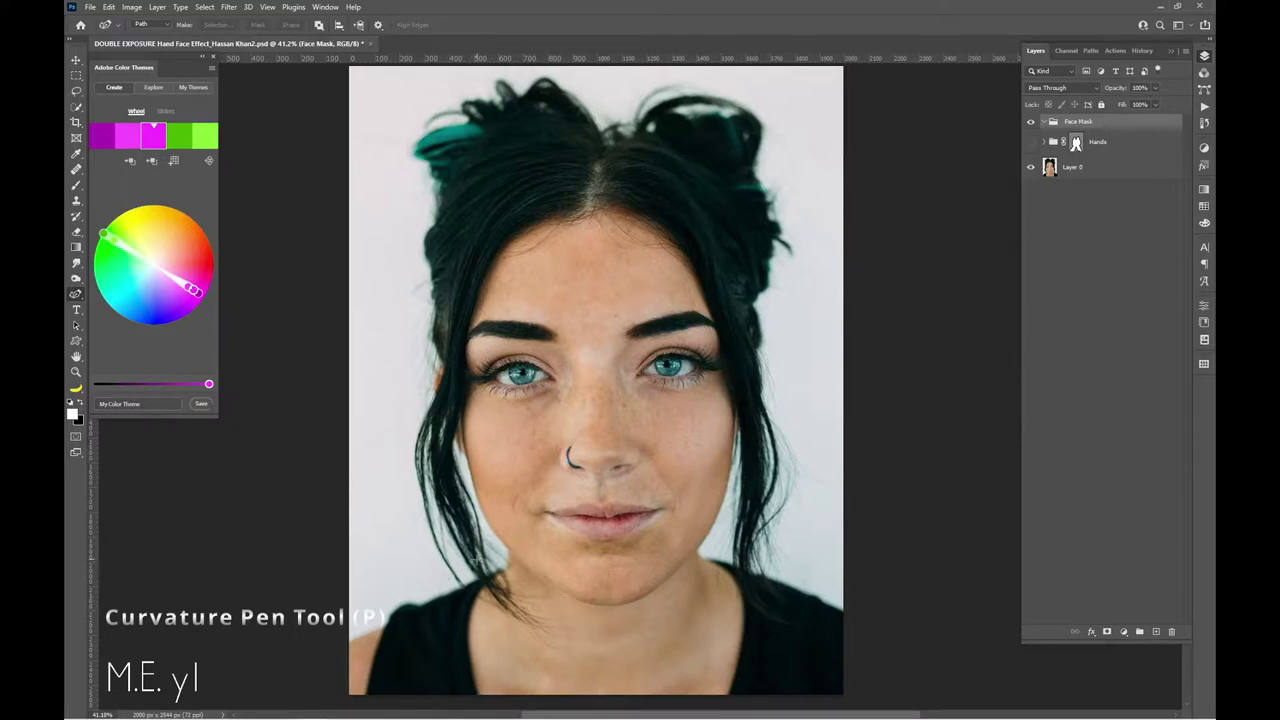
Start the face path at the bottom of the neck, undoing misplaced jawline anchors
click(482, 703)
click(467, 643)
click(505, 550)
click(477, 501)
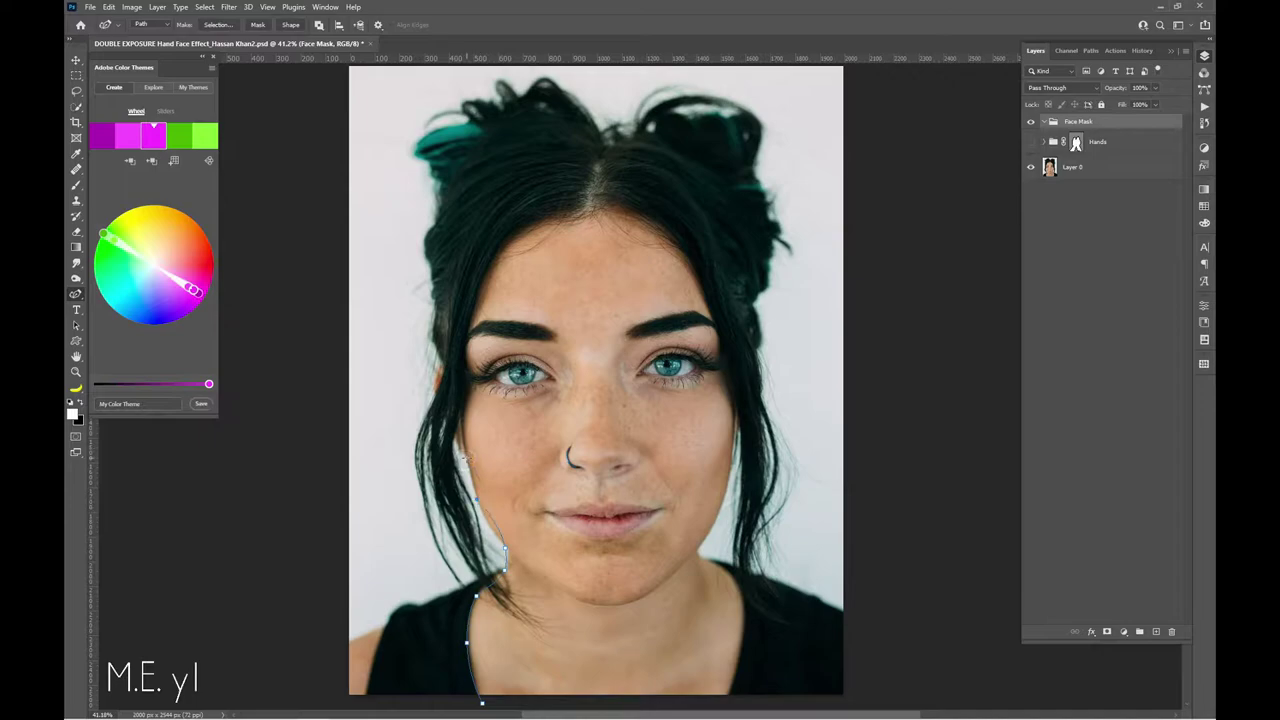
key(ctrl+z)
key(ctrl+z)
key(ctrl+z)
Continue the path up the left cheek, across the hairline, down the right cheek, and fit the jaw anchor
click(458, 412)
click(461, 326)
click(495, 245)
click(728, 364)
click(732, 434)
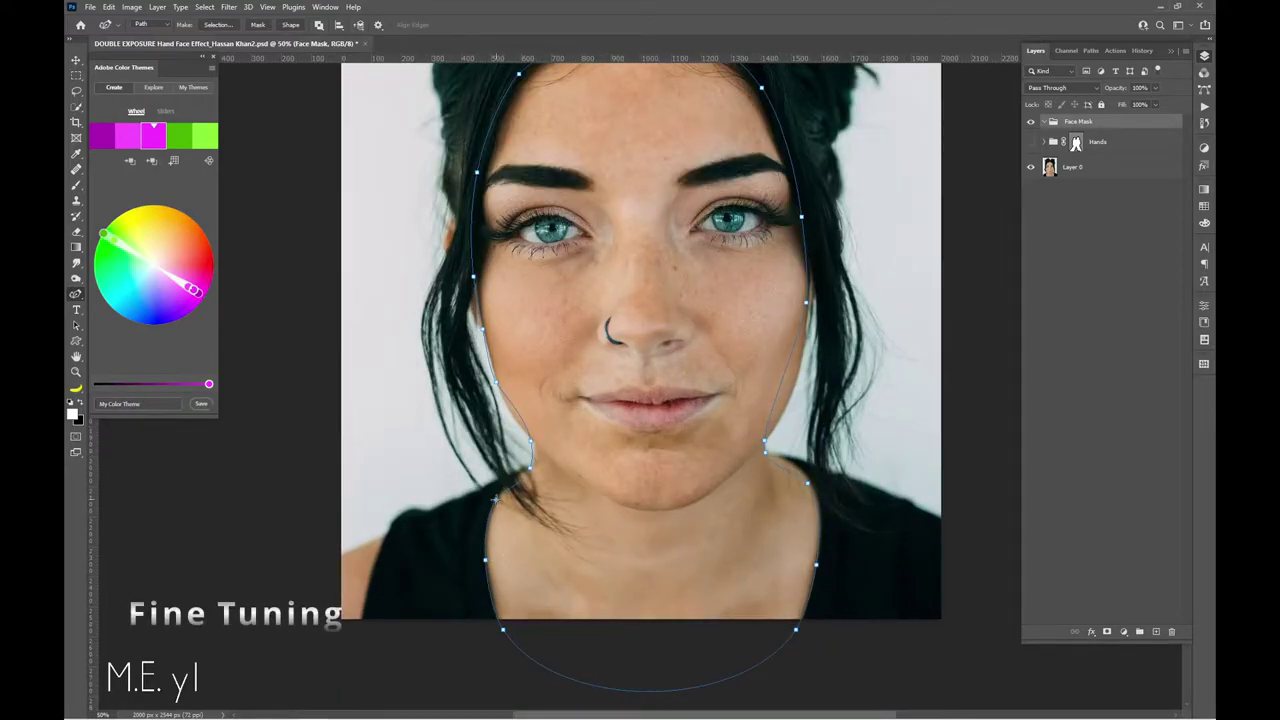
drag(515, 477, 530, 463)
Fit the whole image in view and make the Hands group visible again
scroll(530, 463, up, 2)
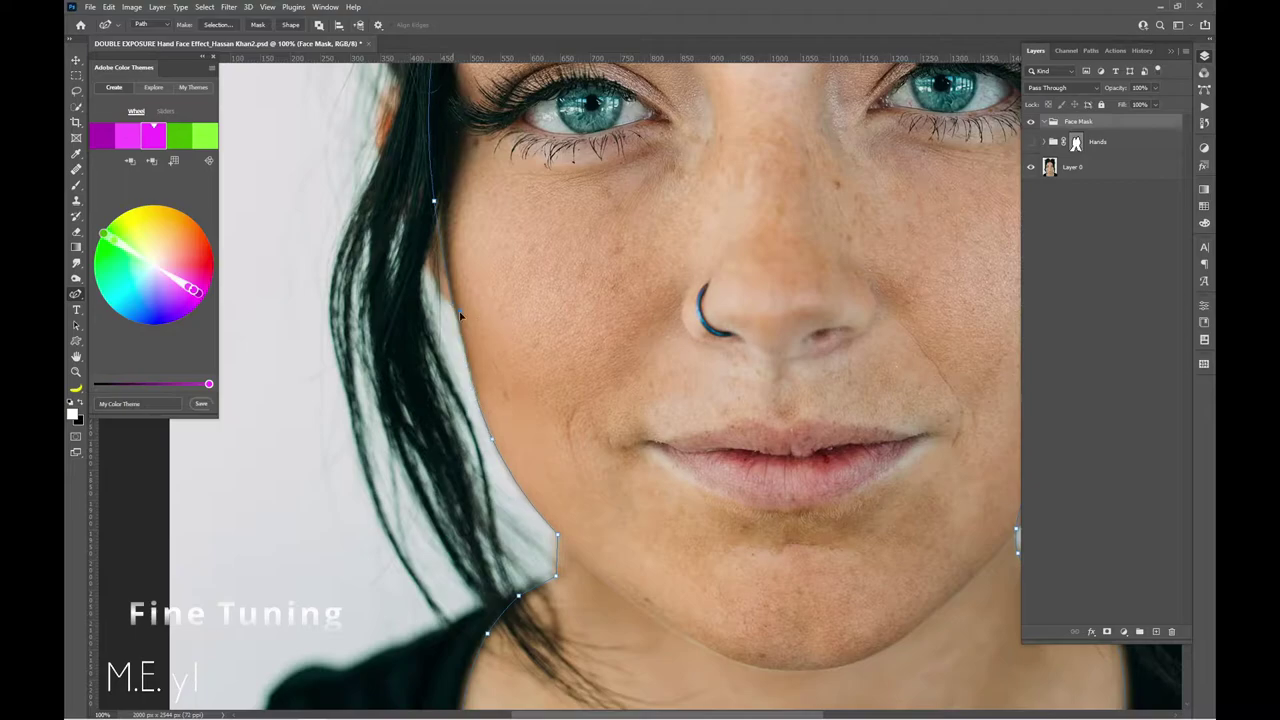
scroll(764, 410, down, 5)
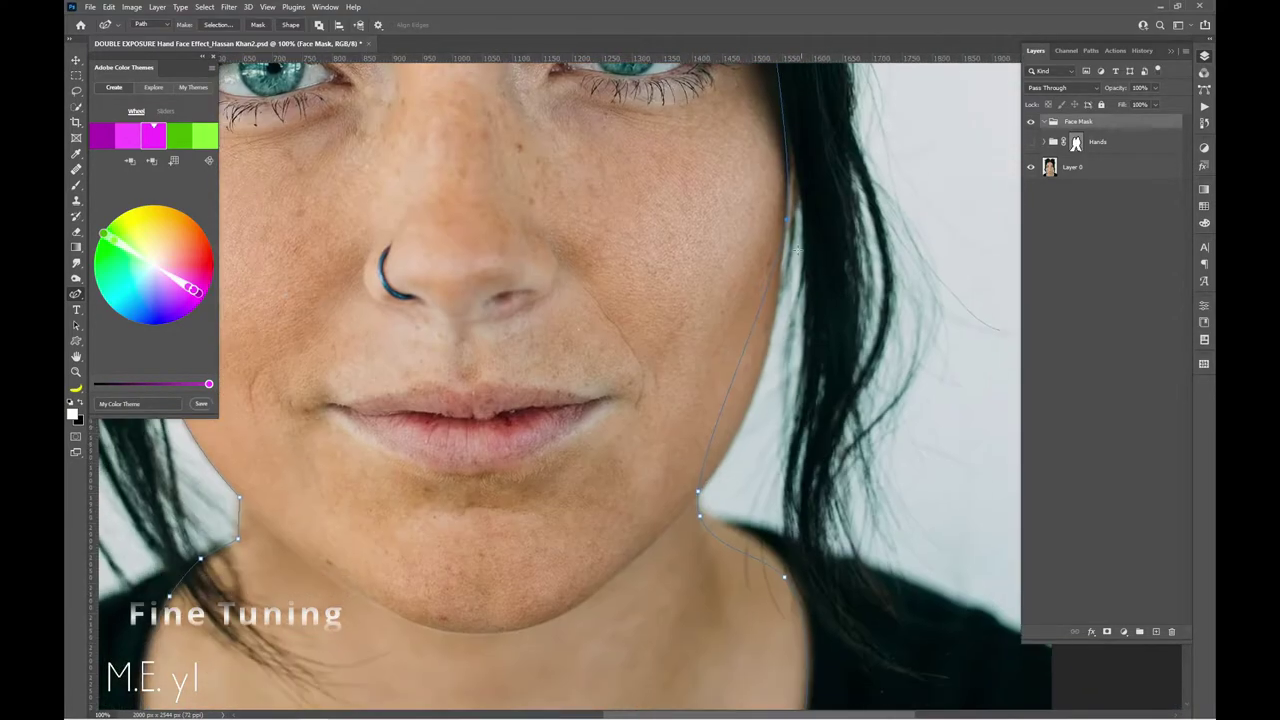
scroll(628, 375, down, 3)
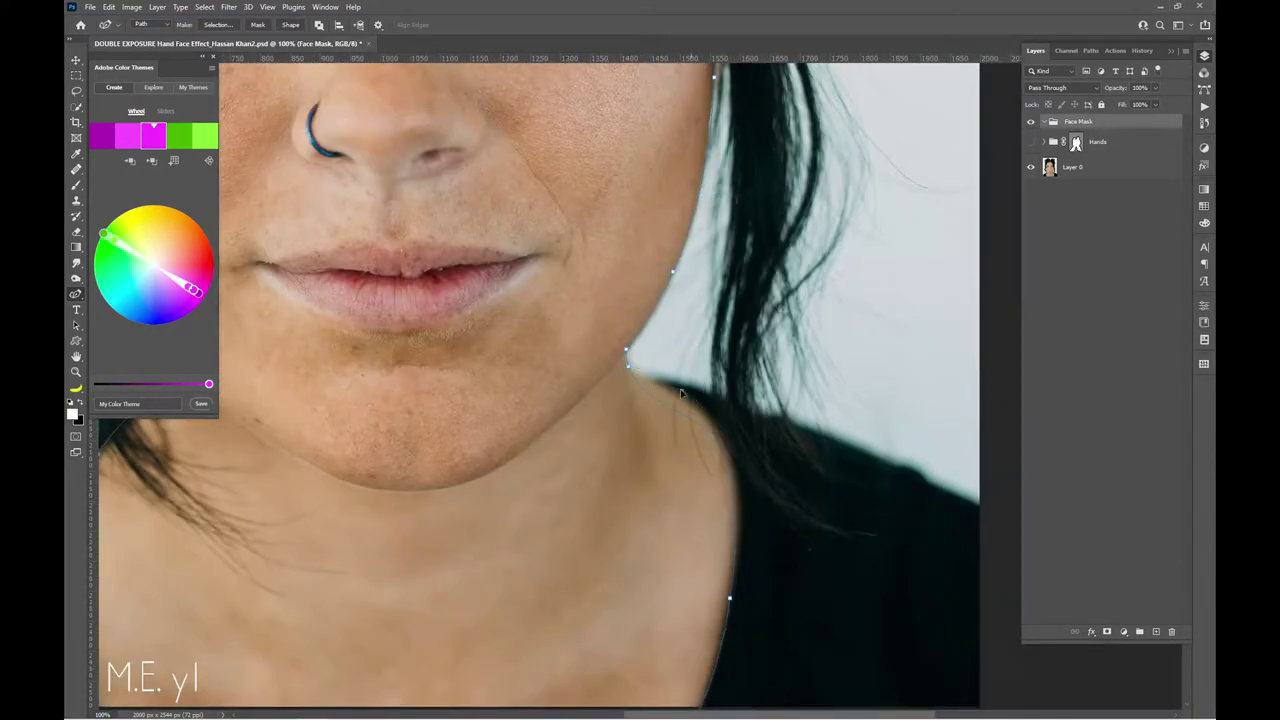
scroll(712, 545, down, 4)
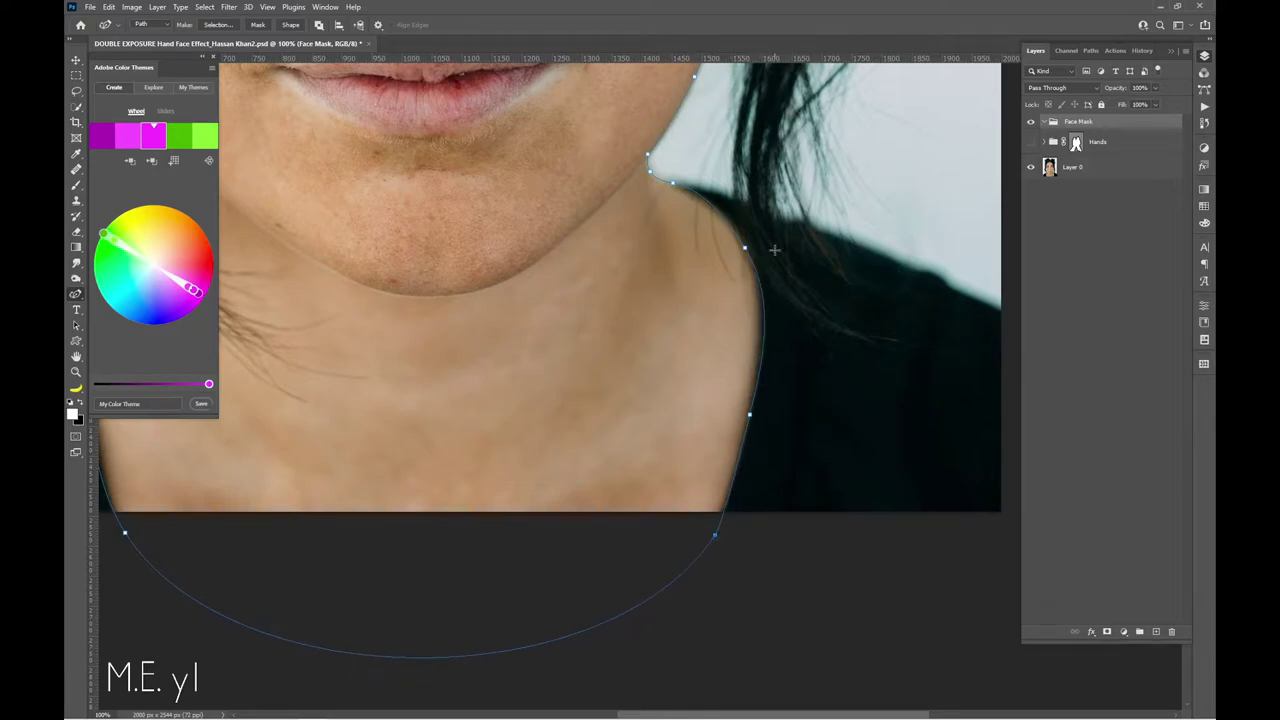
key(ctrl+0)
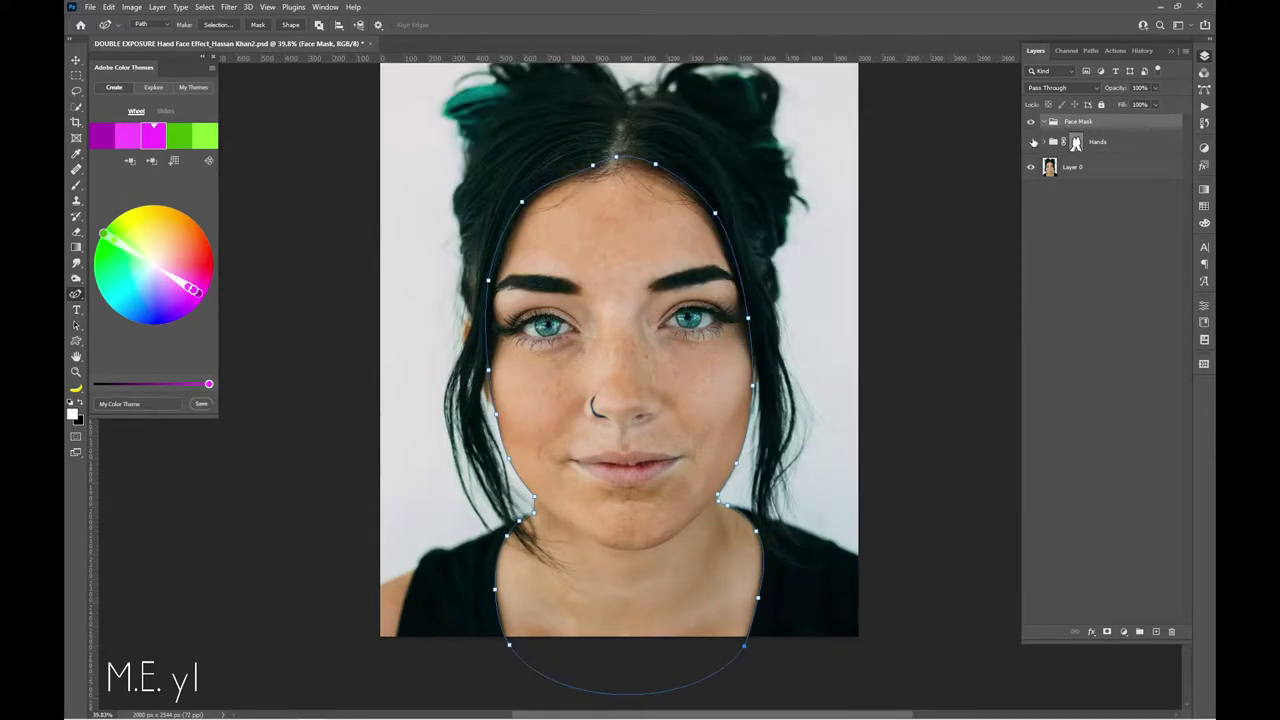
click(1031, 142)
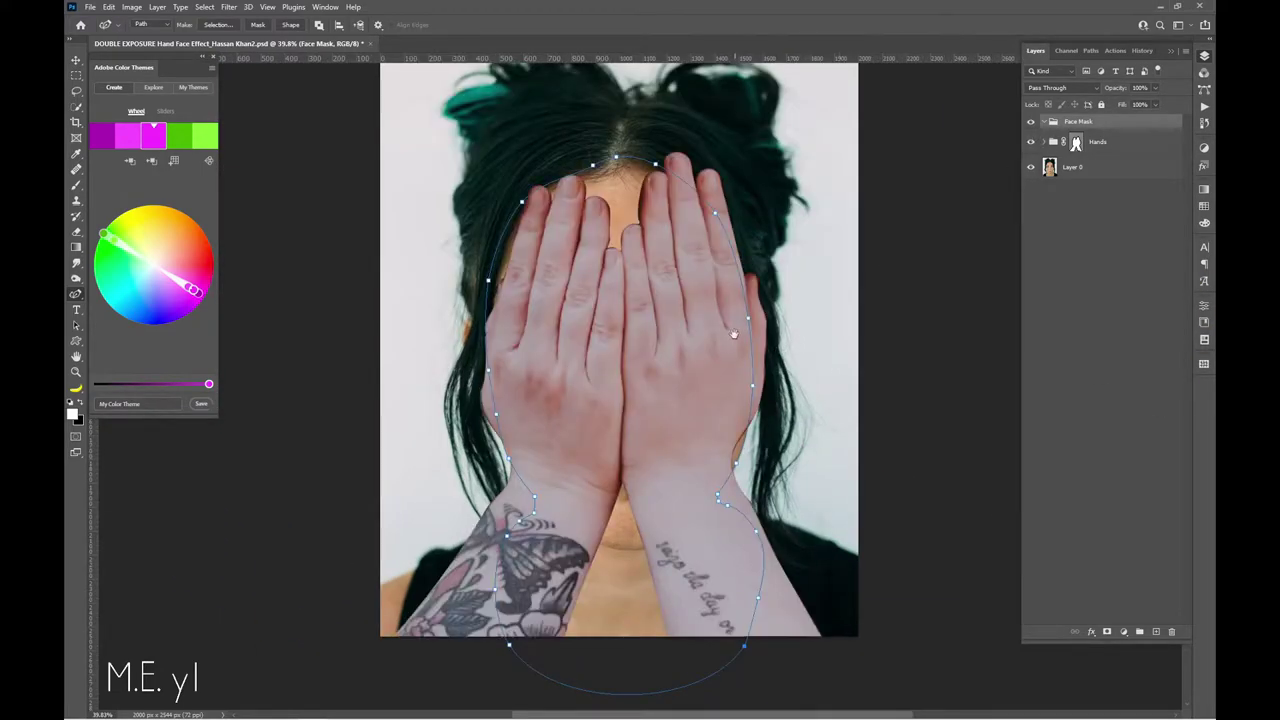
scroll(733, 335, up, 1)
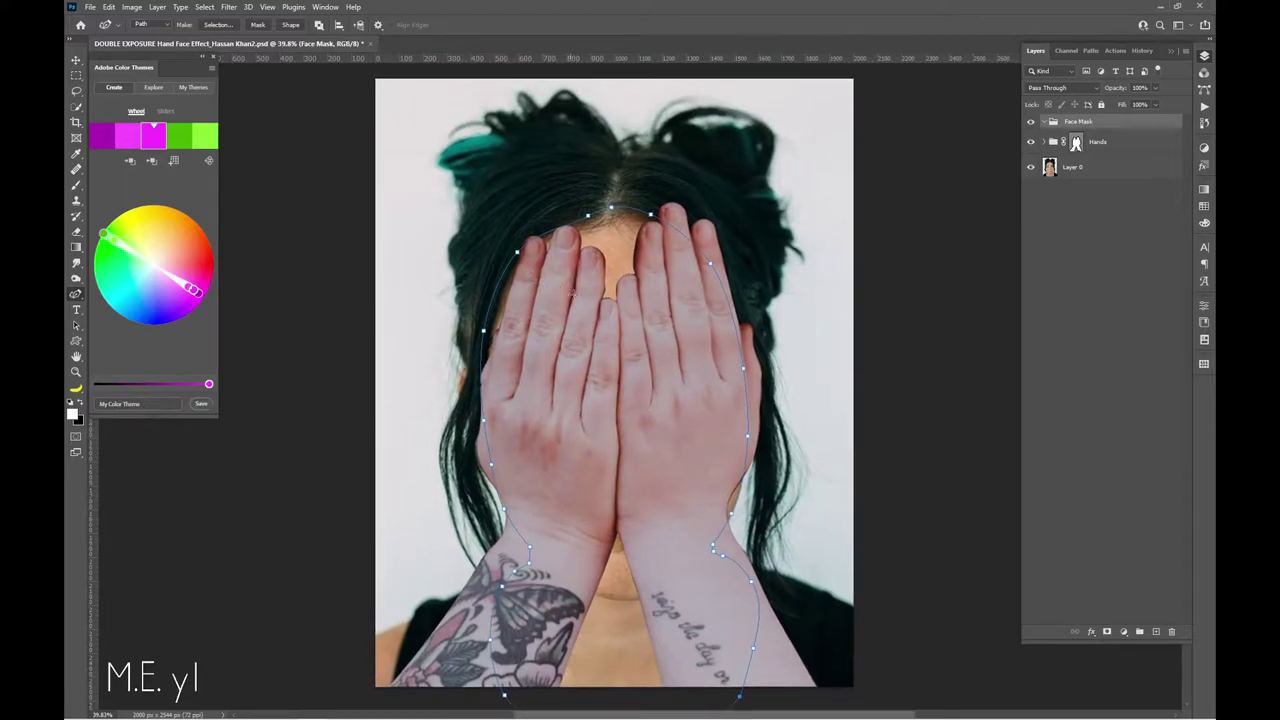
Zoom in on the upper right hand and add face-path anchors tracing its fingertip
drag(731, 245, 786, 261)
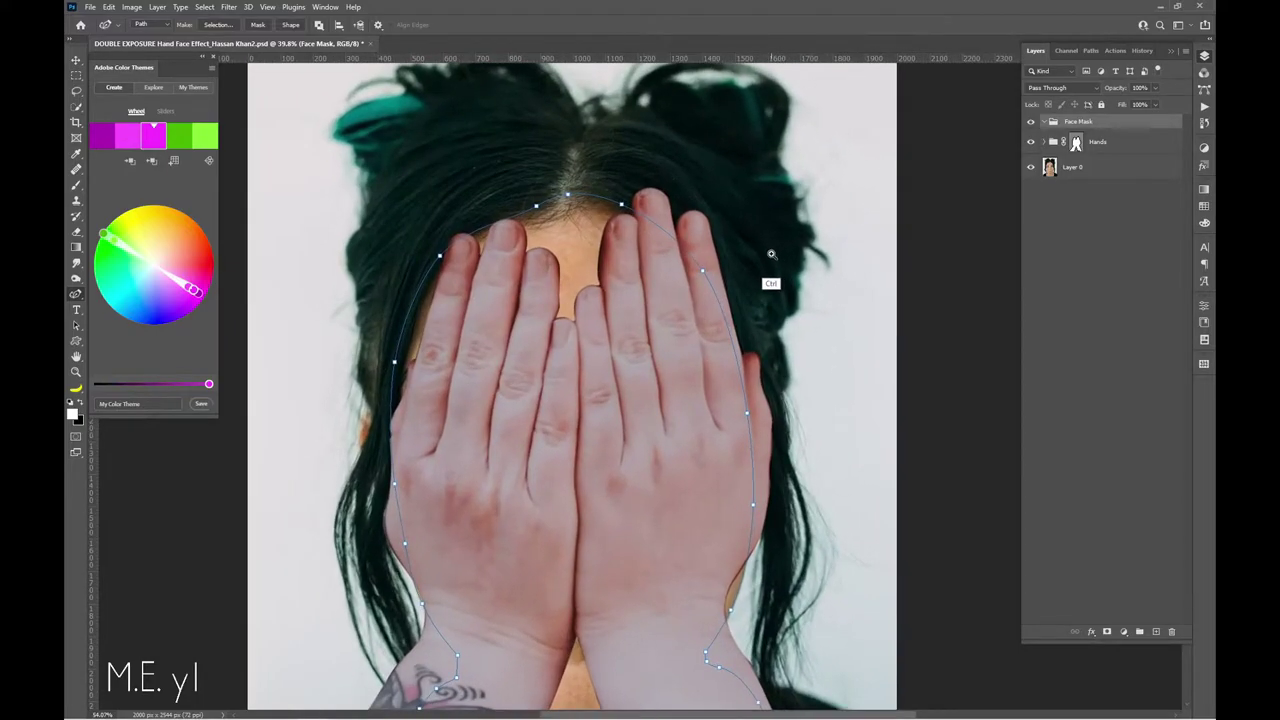
scroll(760, 246, down, 1)
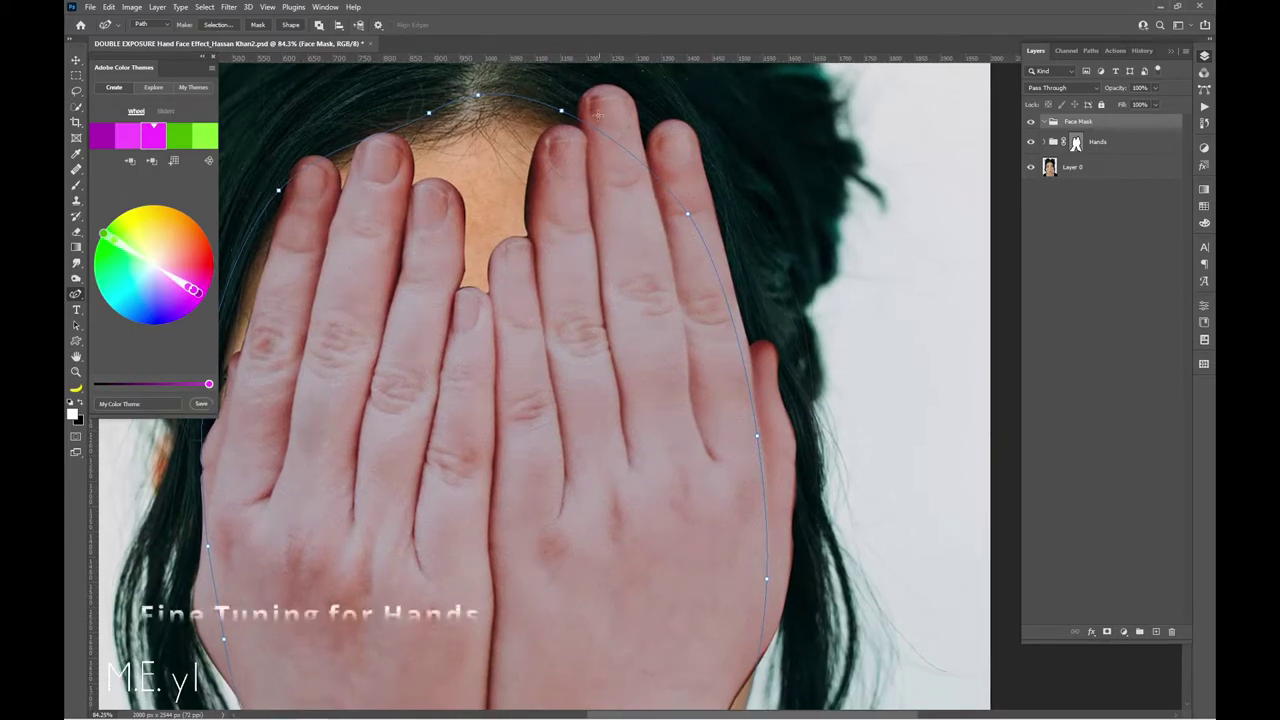
click(577, 117)
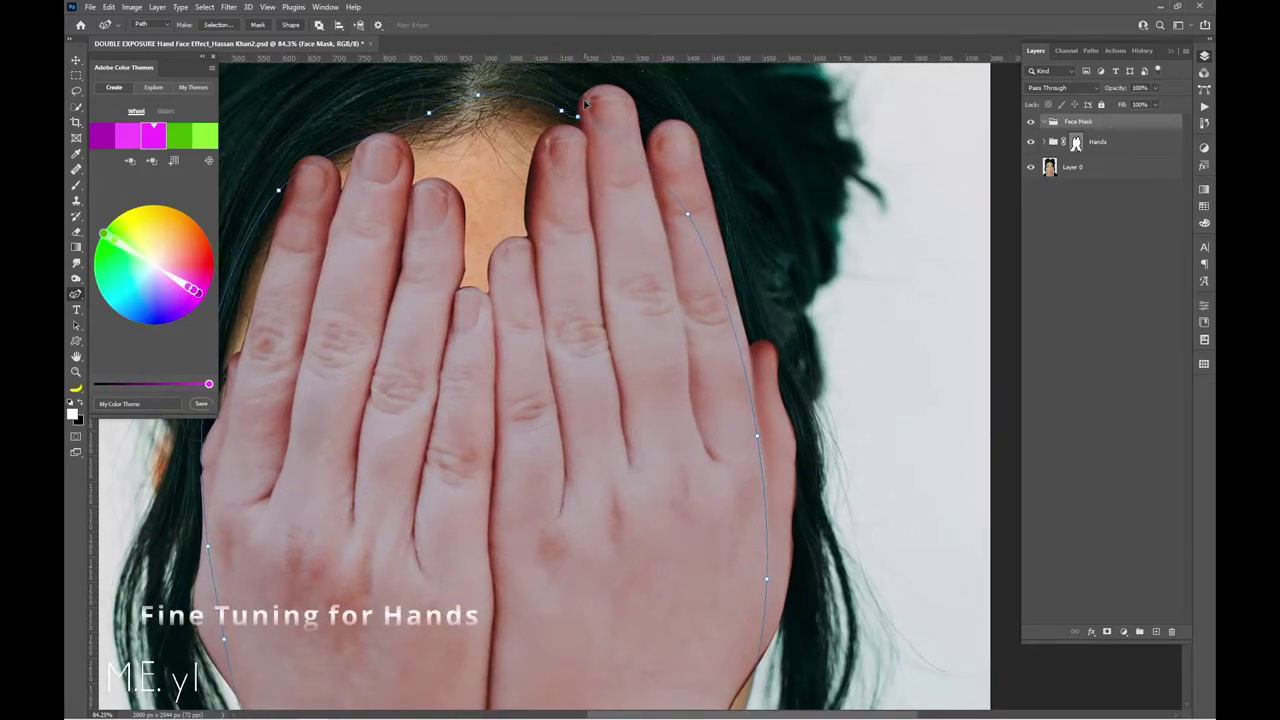
click(601, 85)
click(632, 96)
click(645, 148)
click(679, 121)
click(697, 134)
Add anchors beside the lower fingertip and bend the path outward, toggling Hands visibility to check fit
scroll(700, 150, down, 1)
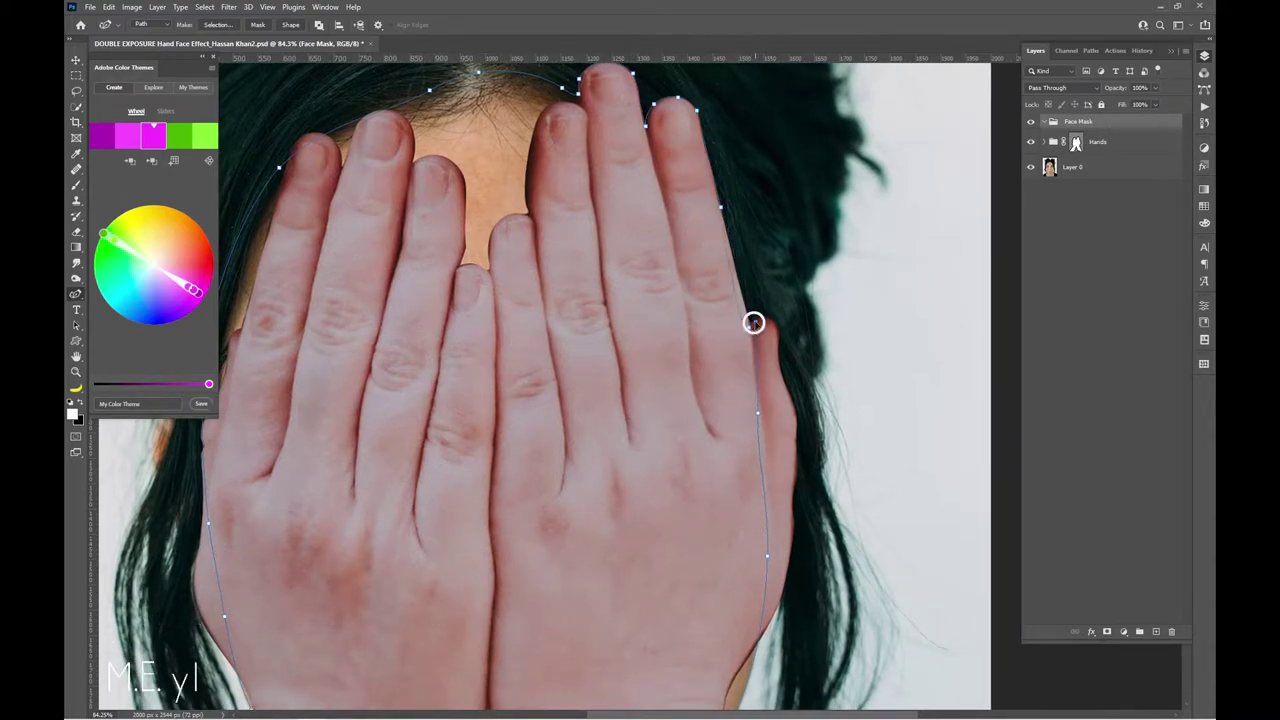
click(757, 320)
click(777, 329)
click(1032, 142)
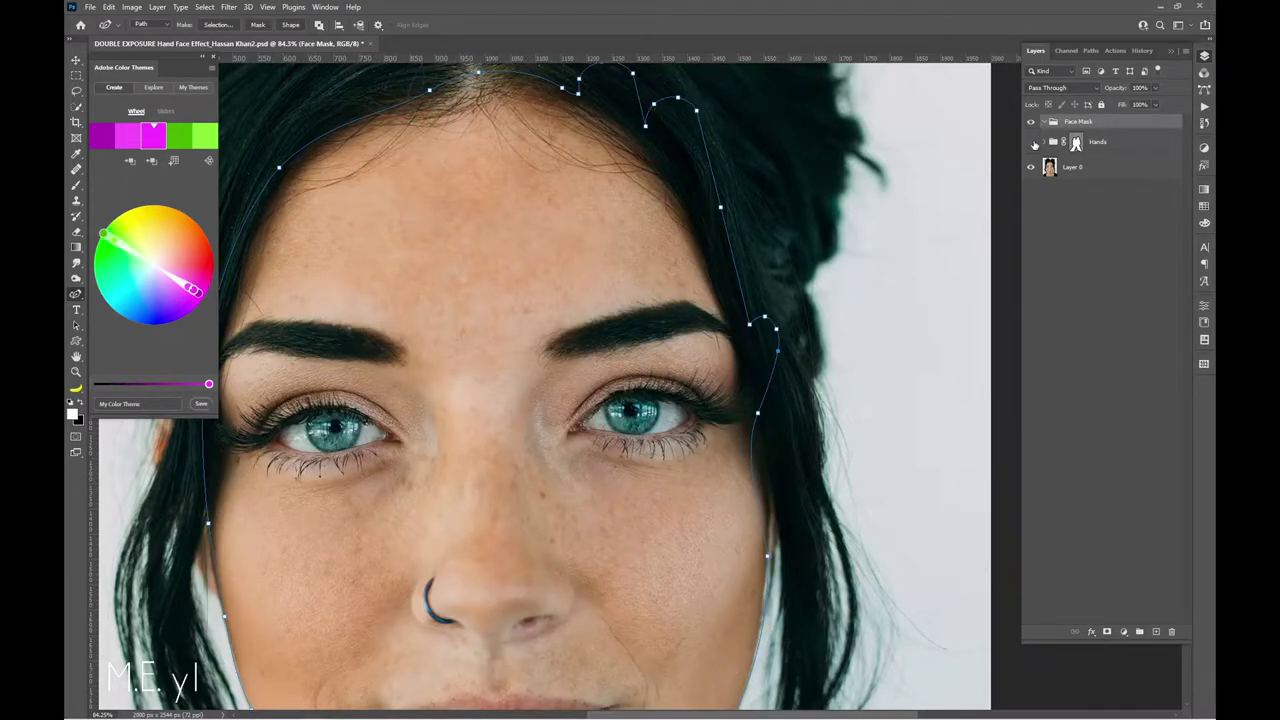
click(1032, 142)
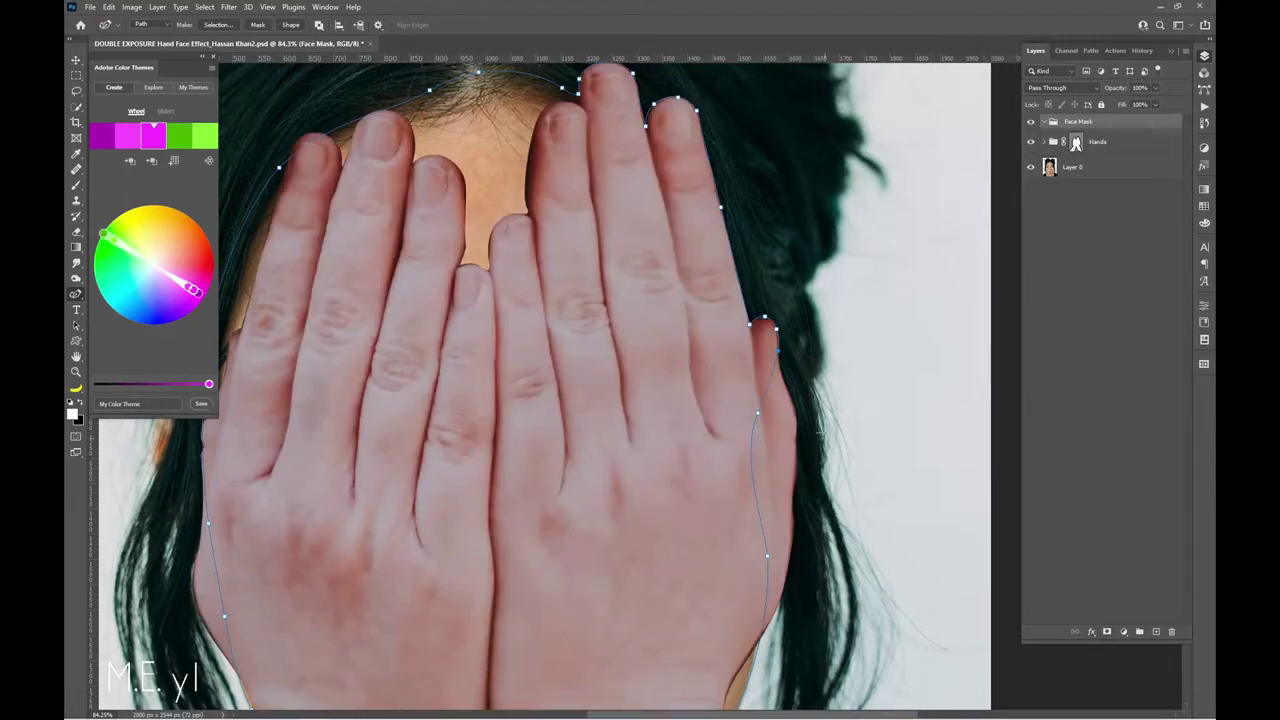
drag(757, 413, 790, 410)
click(1032, 144)
click(1032, 144)
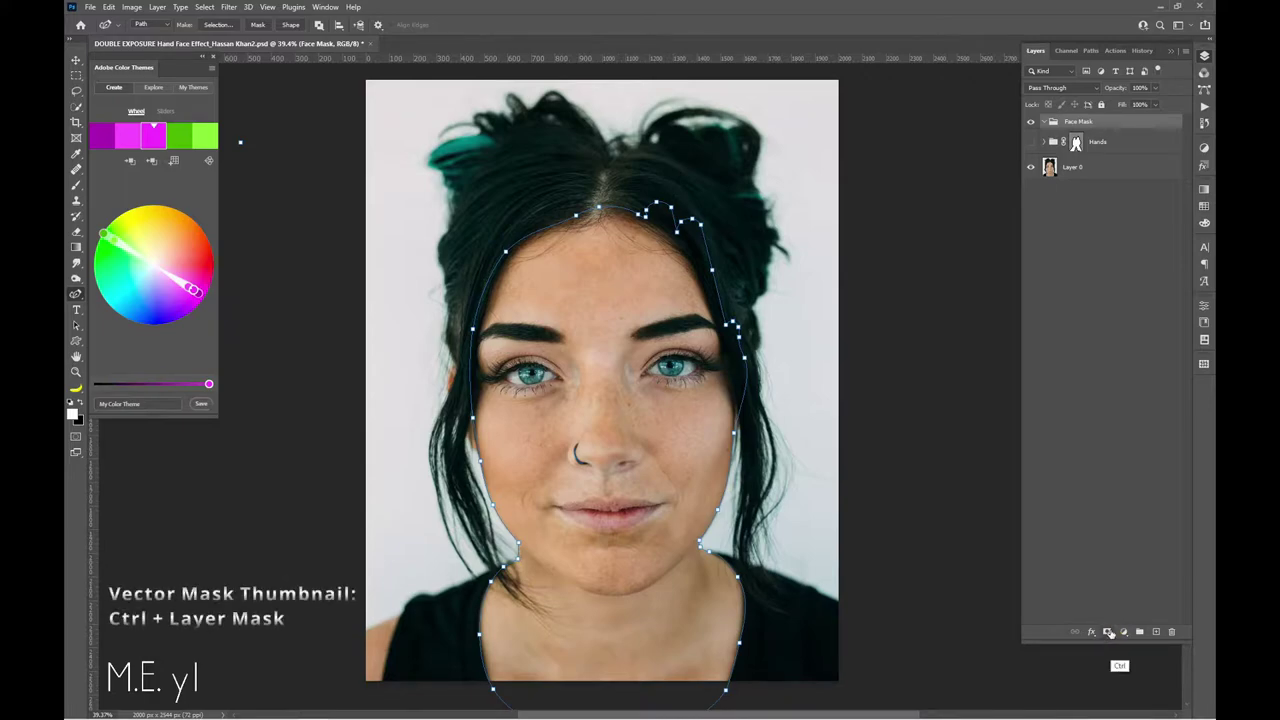
Mask the Face Mask group to the face path and nest the visible Hands group inside it
ctrl+click(1108, 632)
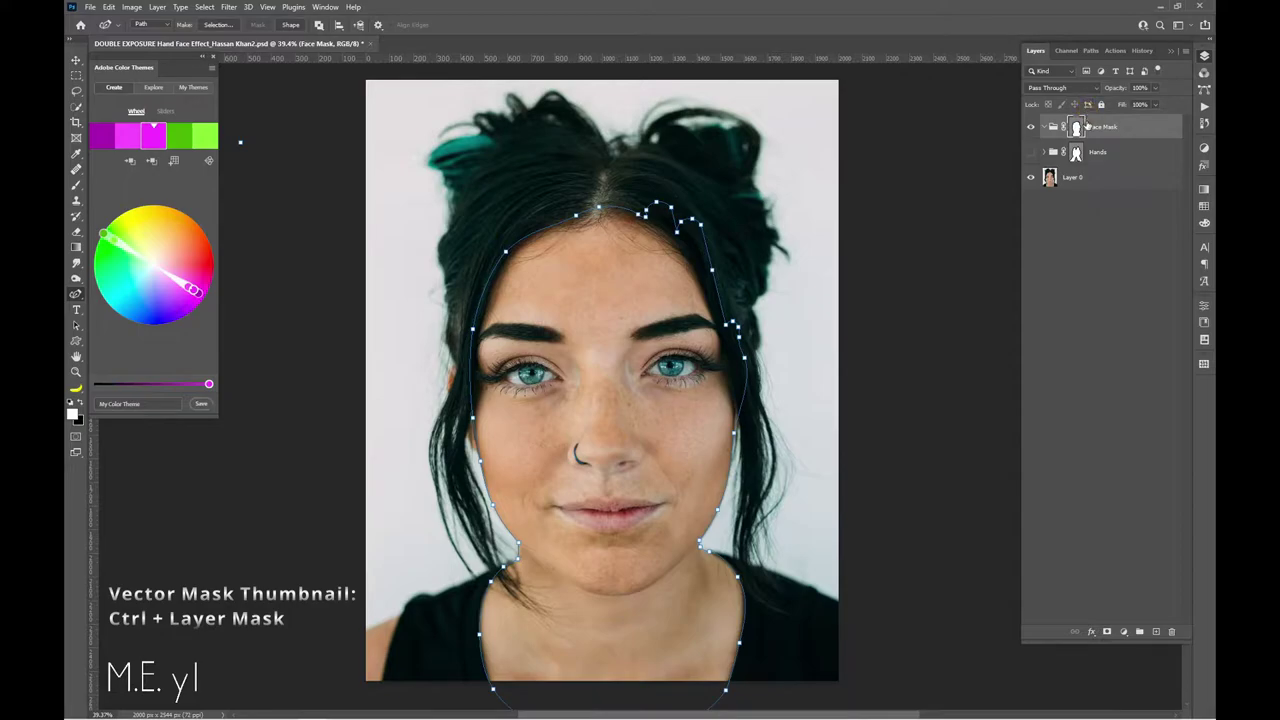
click(1031, 152)
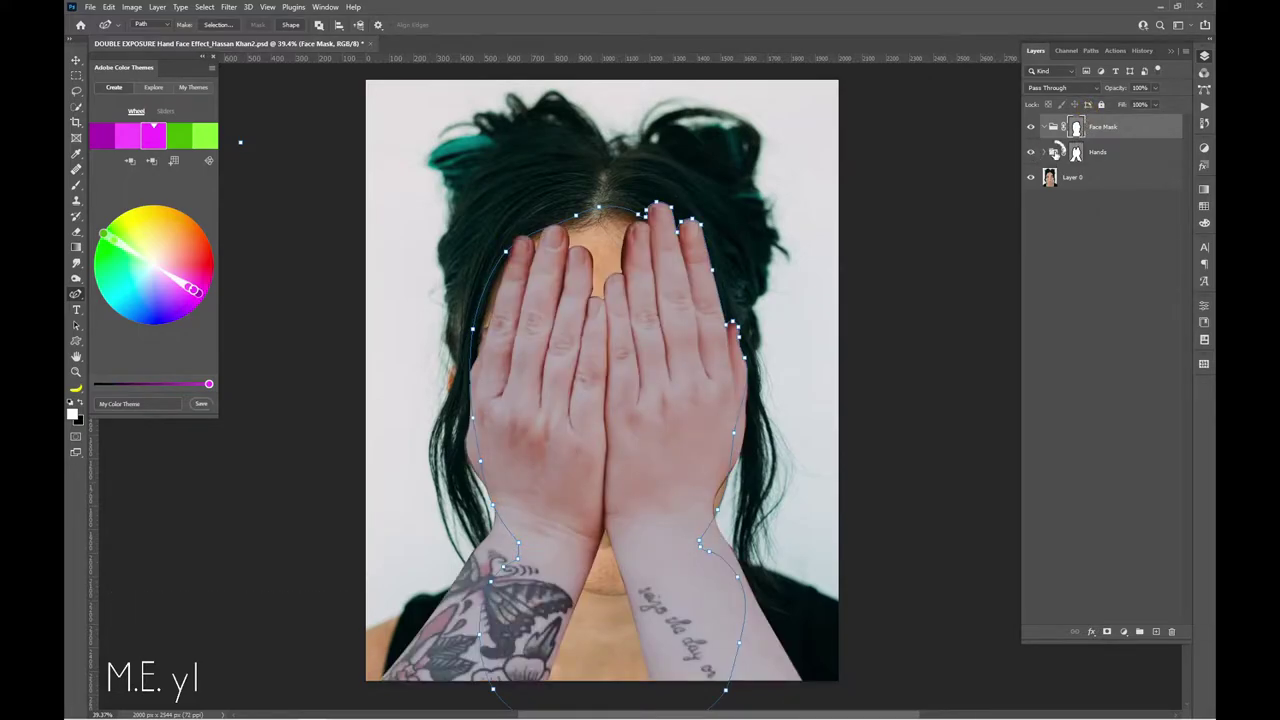
click(1053, 150)
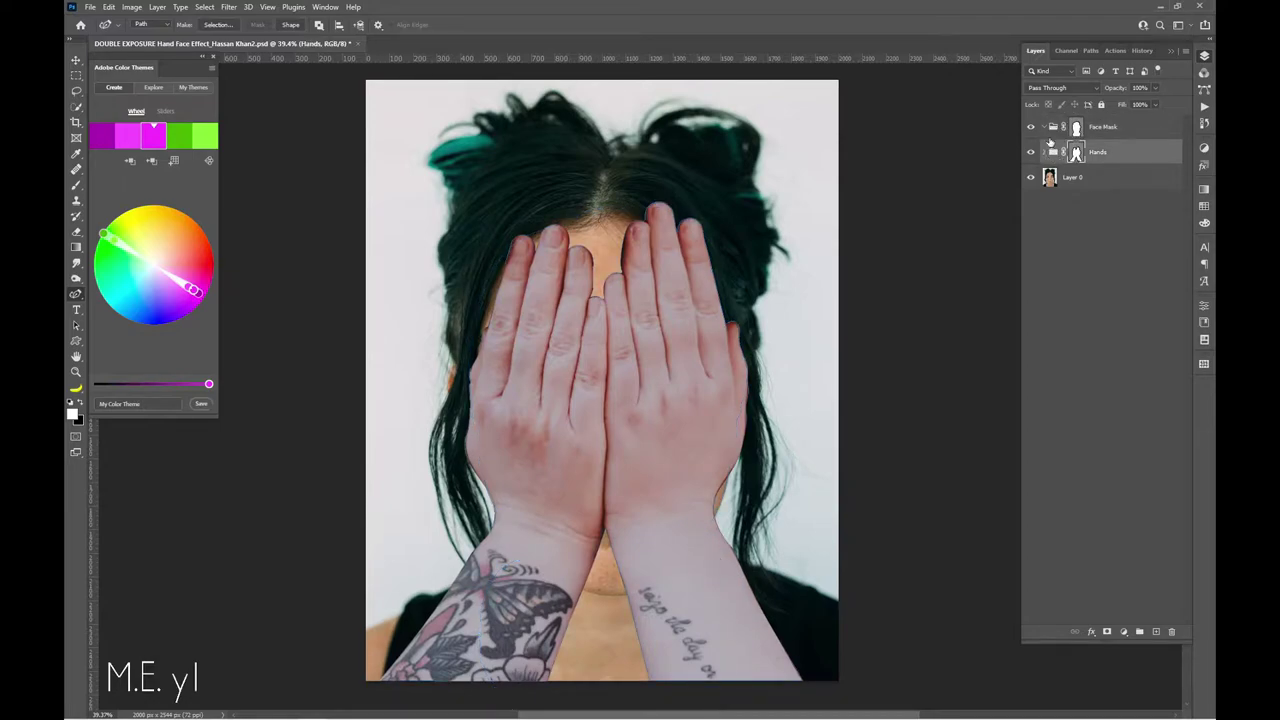
drag(1053, 152, 1053, 128)
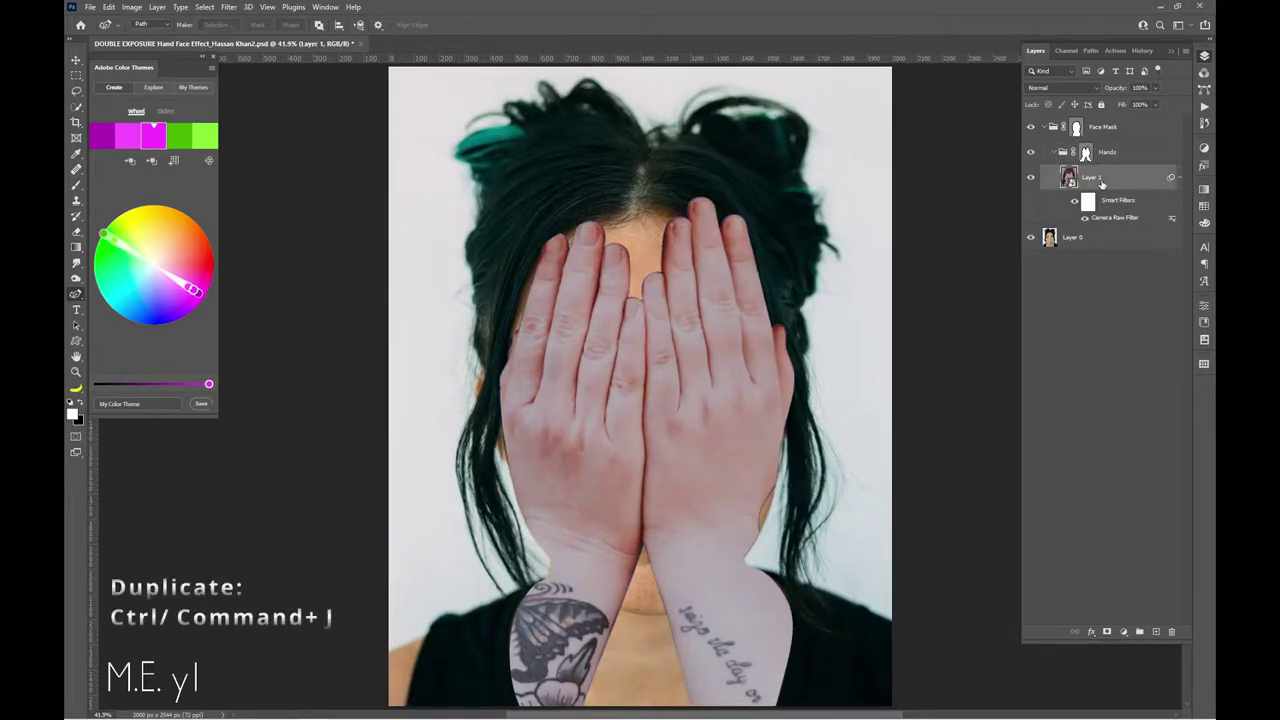
Duplicate the Camera Raw hands layer twice, naming the top copy 'Hands Blending'
key(ctrl+j)
right_click(1105, 181)
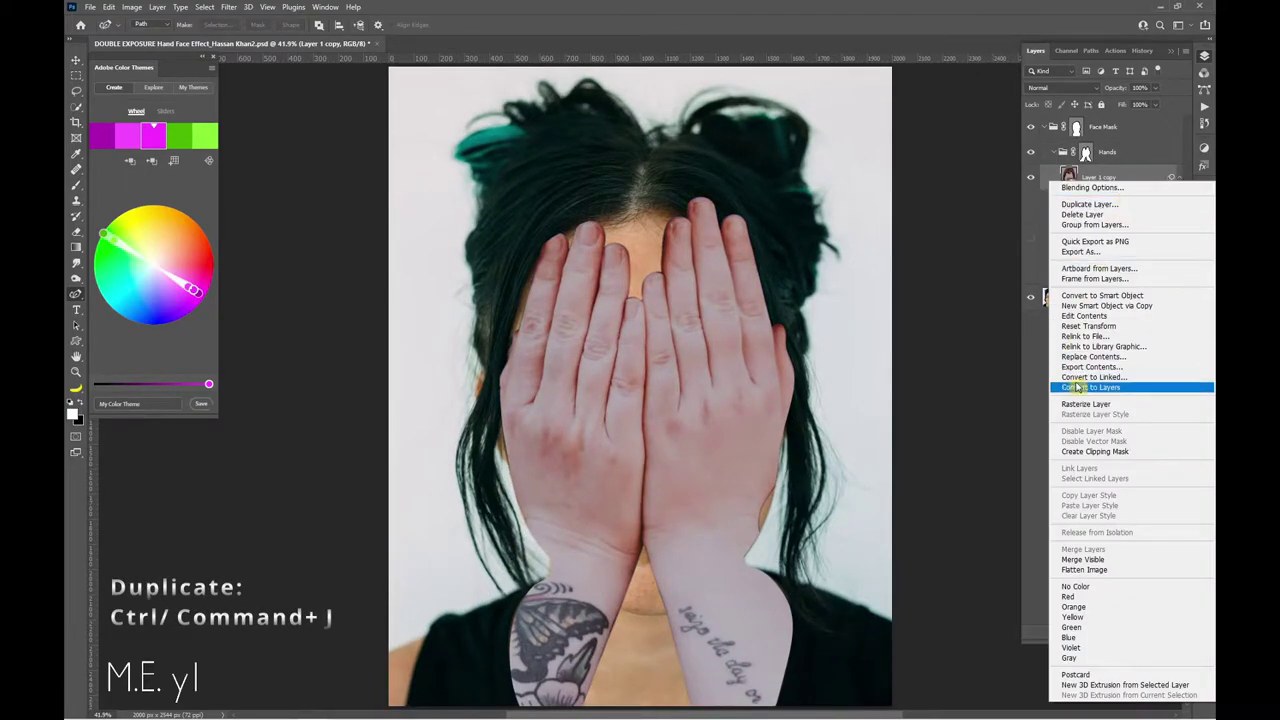
click(1128, 181)
key(ctrl+j)
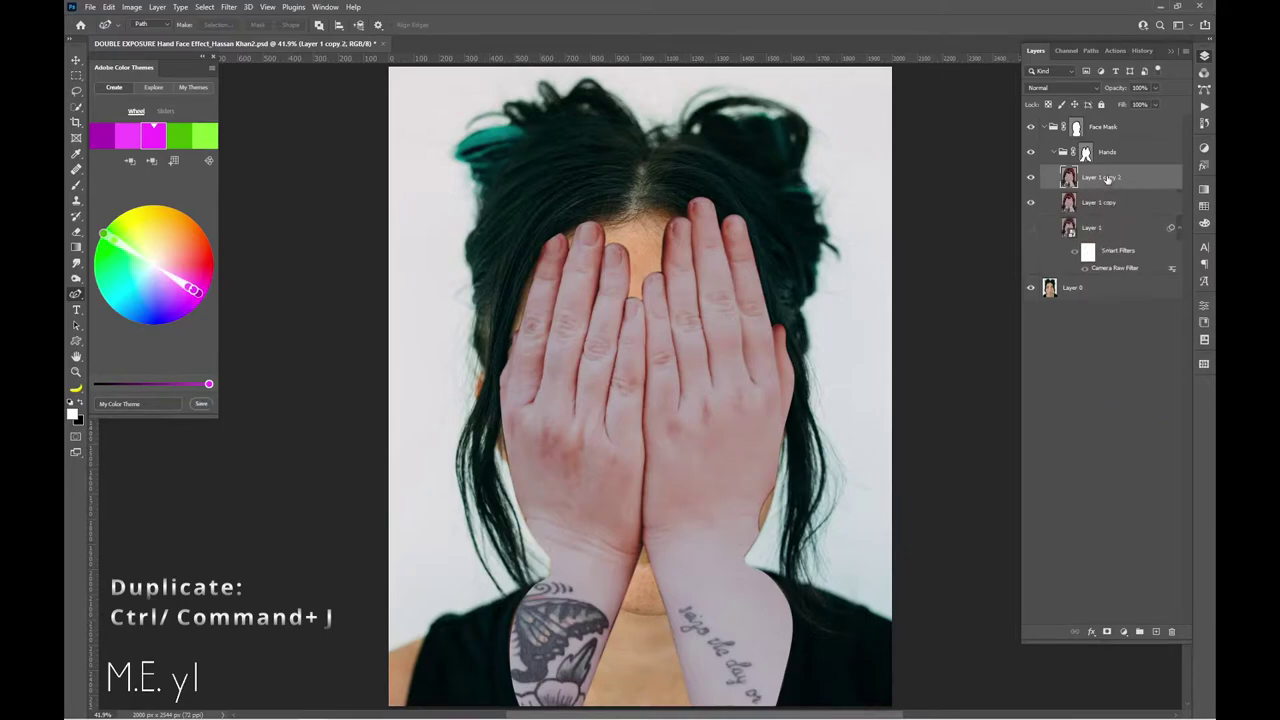
text(Hands Blendi)
text(ng)
key(Return)
Rename the other copy 'Hands' and hide it, and rename the original layer 'Ori'
double_click(1099, 203)
text(Hands)
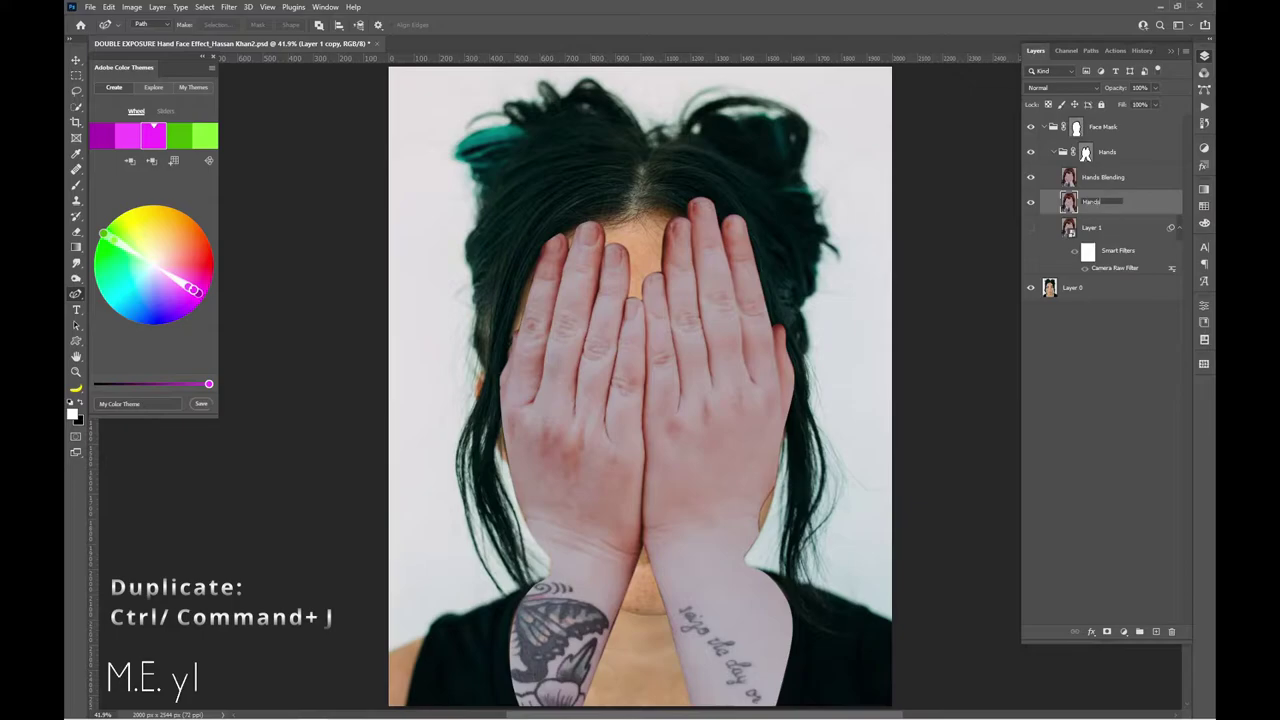
key(Return)
click(1031, 202)
double_click(1093, 228)
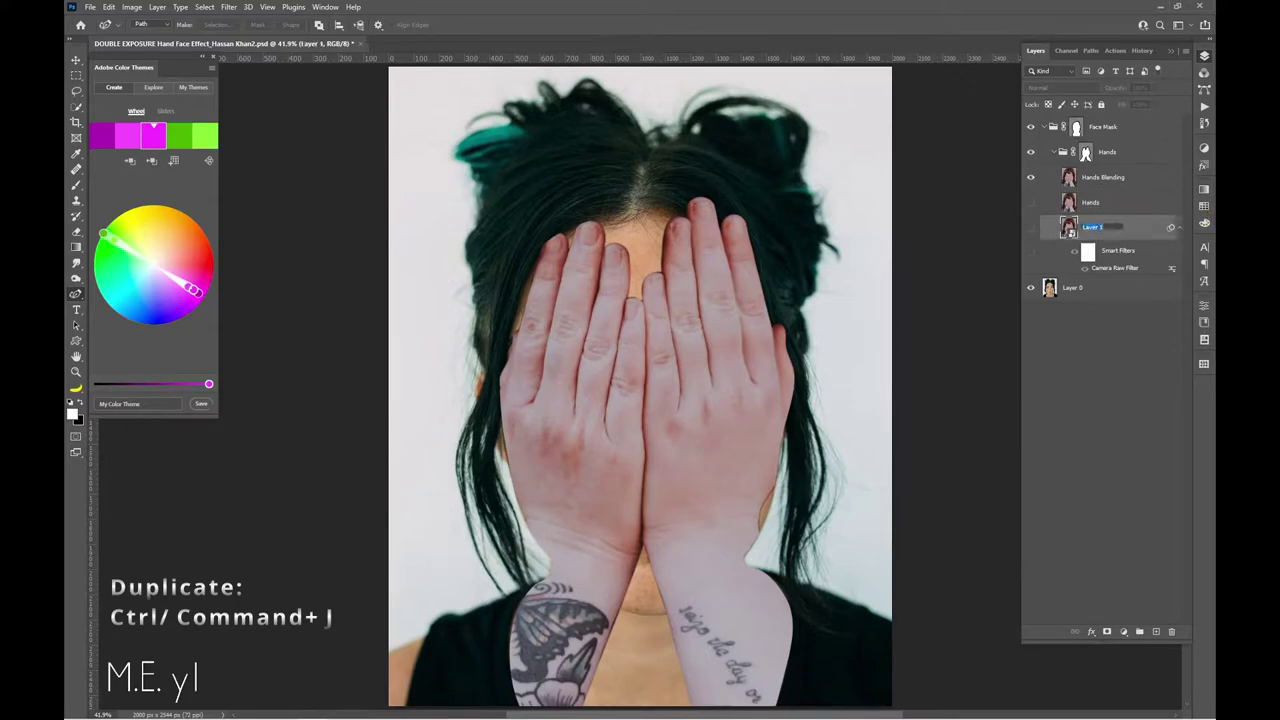
text(On)
Set the Hands Blending layer's blend mode to Darken
click(1110, 177)
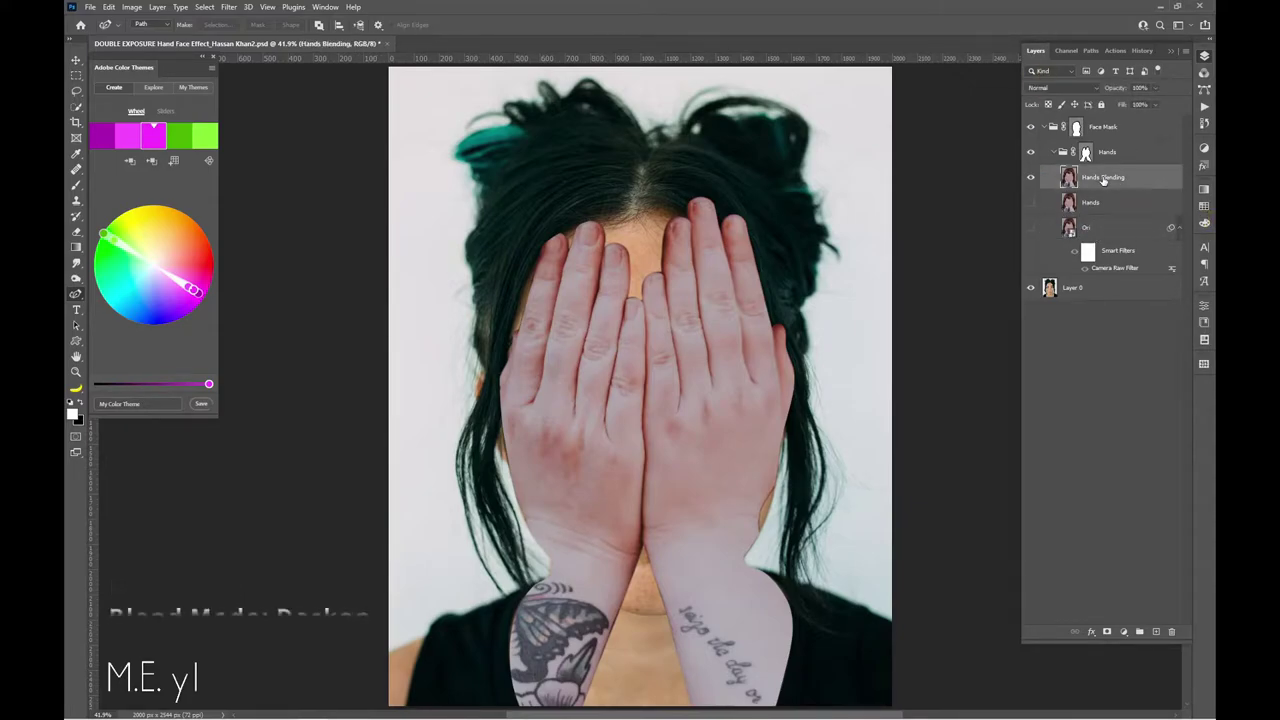
click(1062, 88)
click(1065, 125)
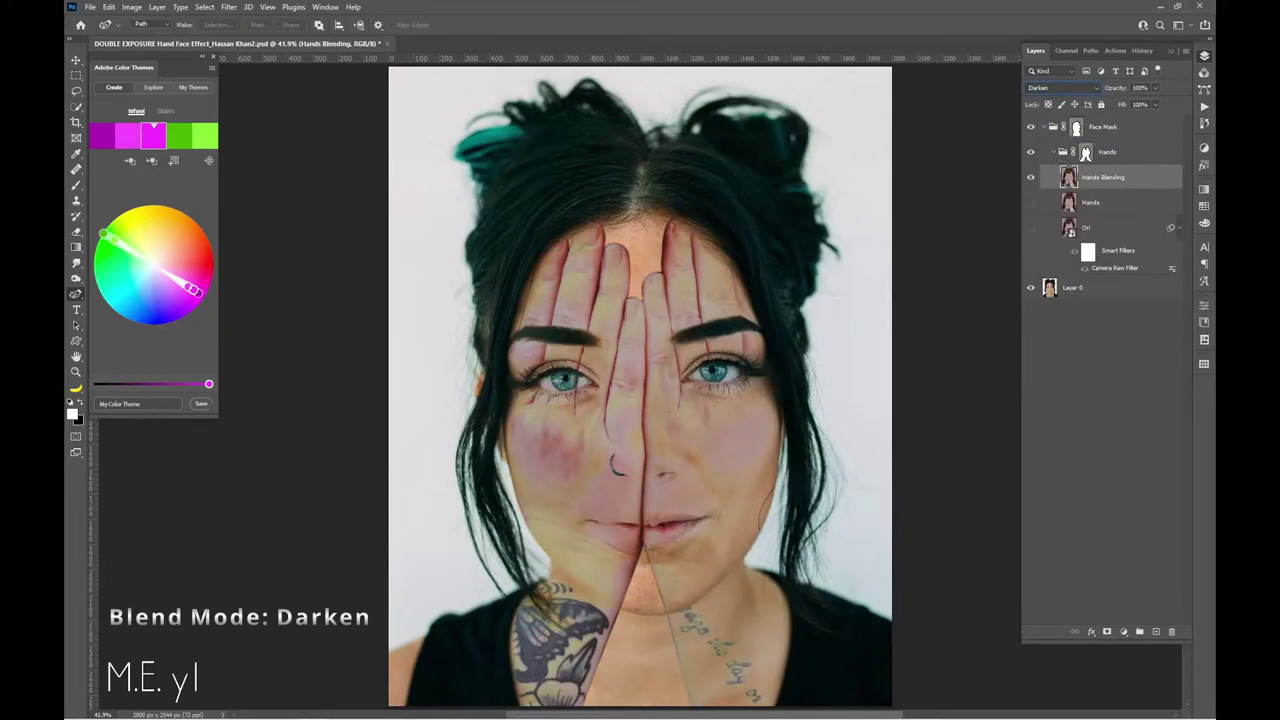
click(1125, 151)
click(1128, 127)
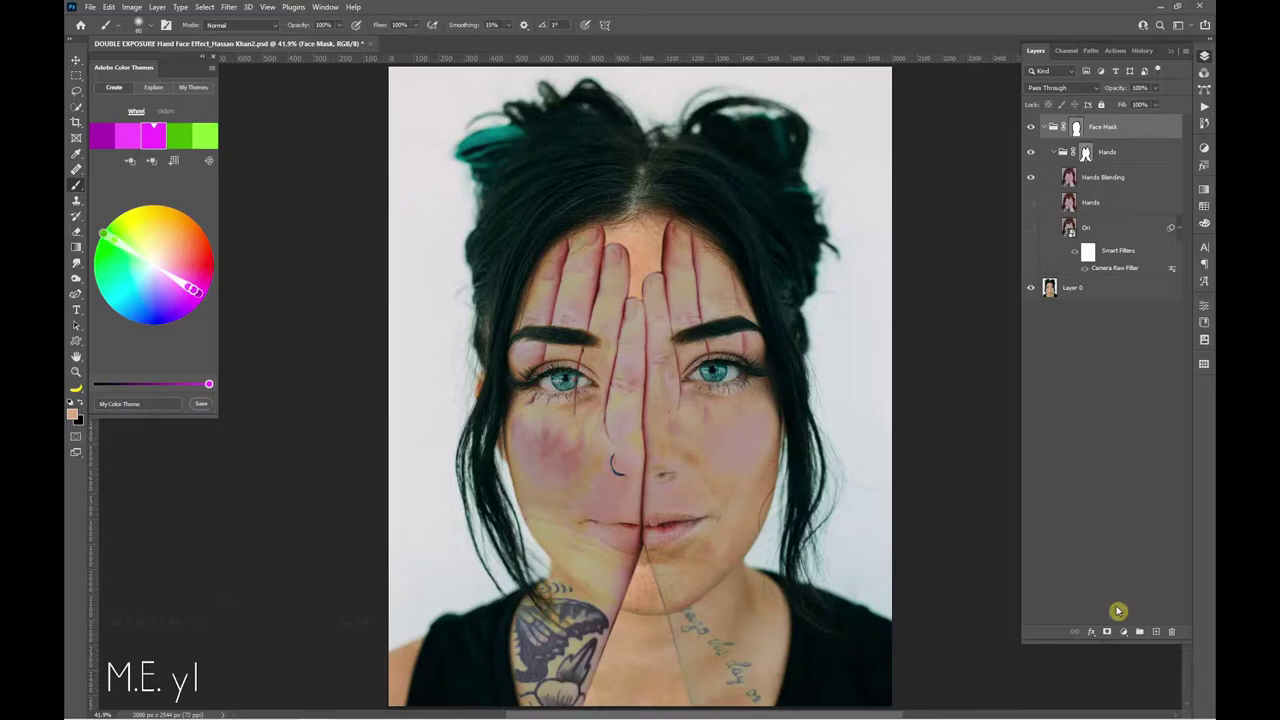
Add a Black & White adjustment and move it above the Face Mask group
click(1124, 633)
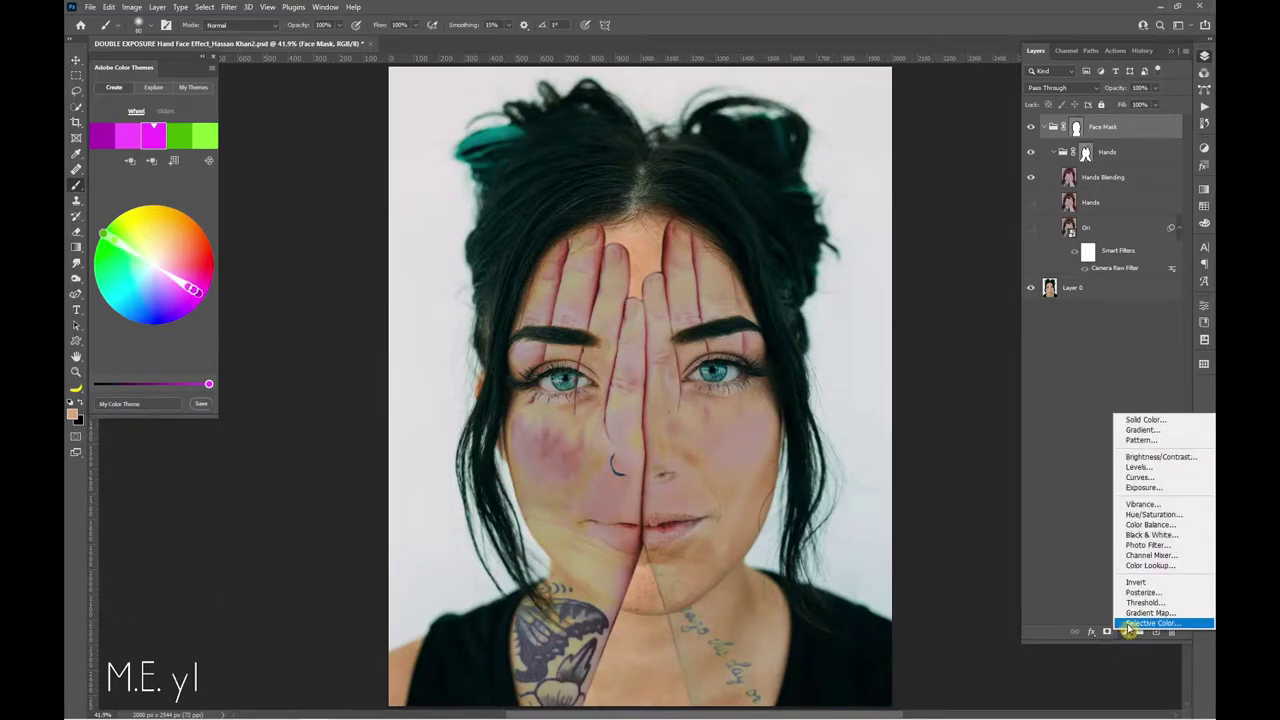
click(1163, 535)
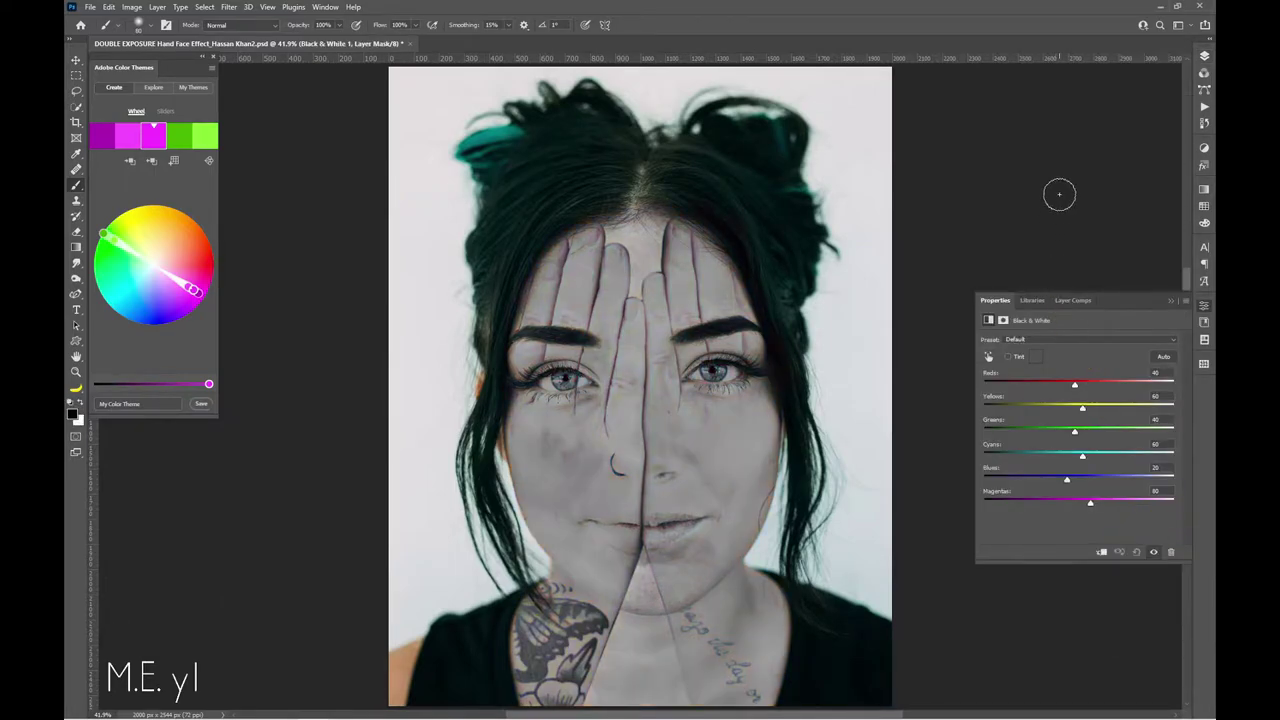
click(1205, 58)
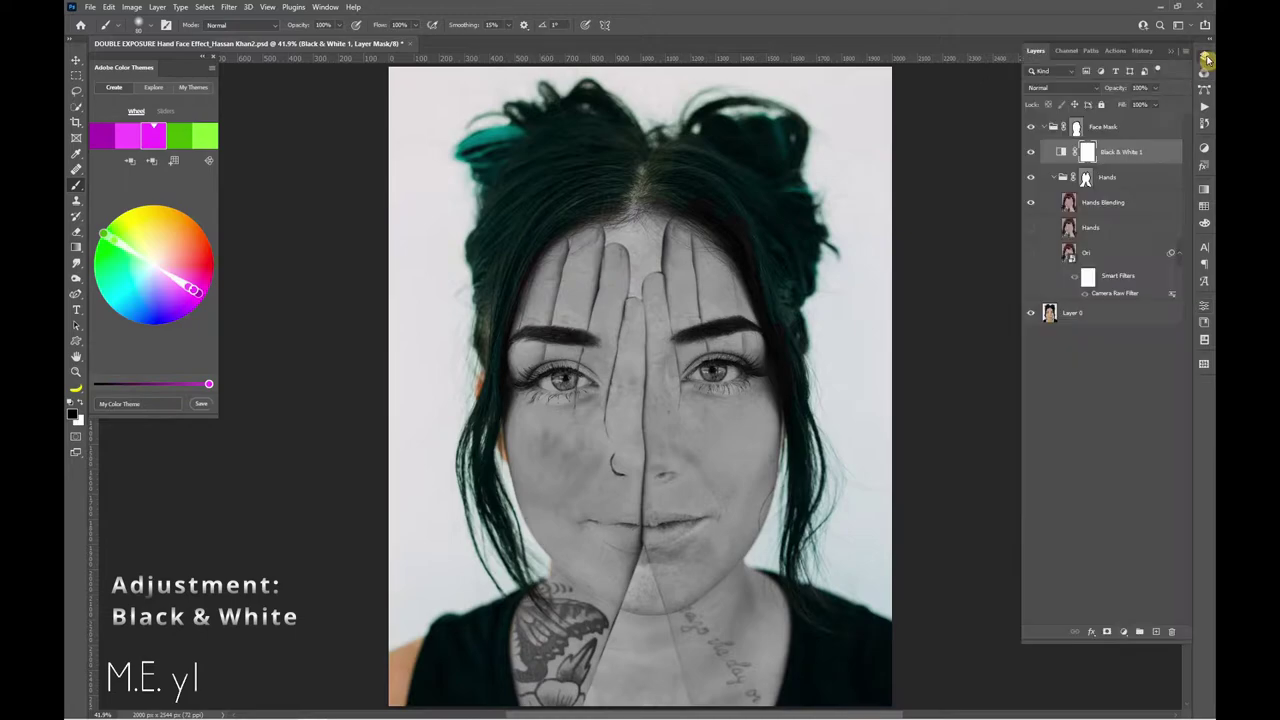
drag(1122, 151, 1138, 123)
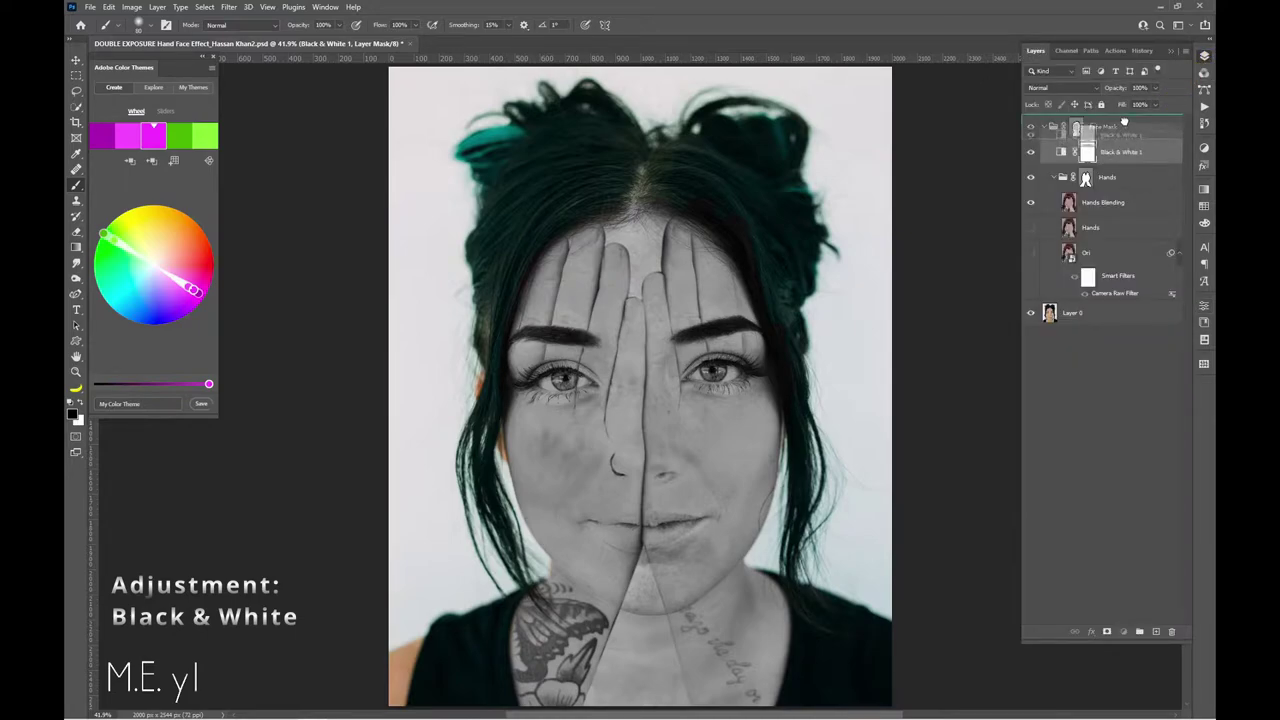
Add a Levels adjustment with midtones 0.87, clipped to Hands Blending
click(1120, 203)
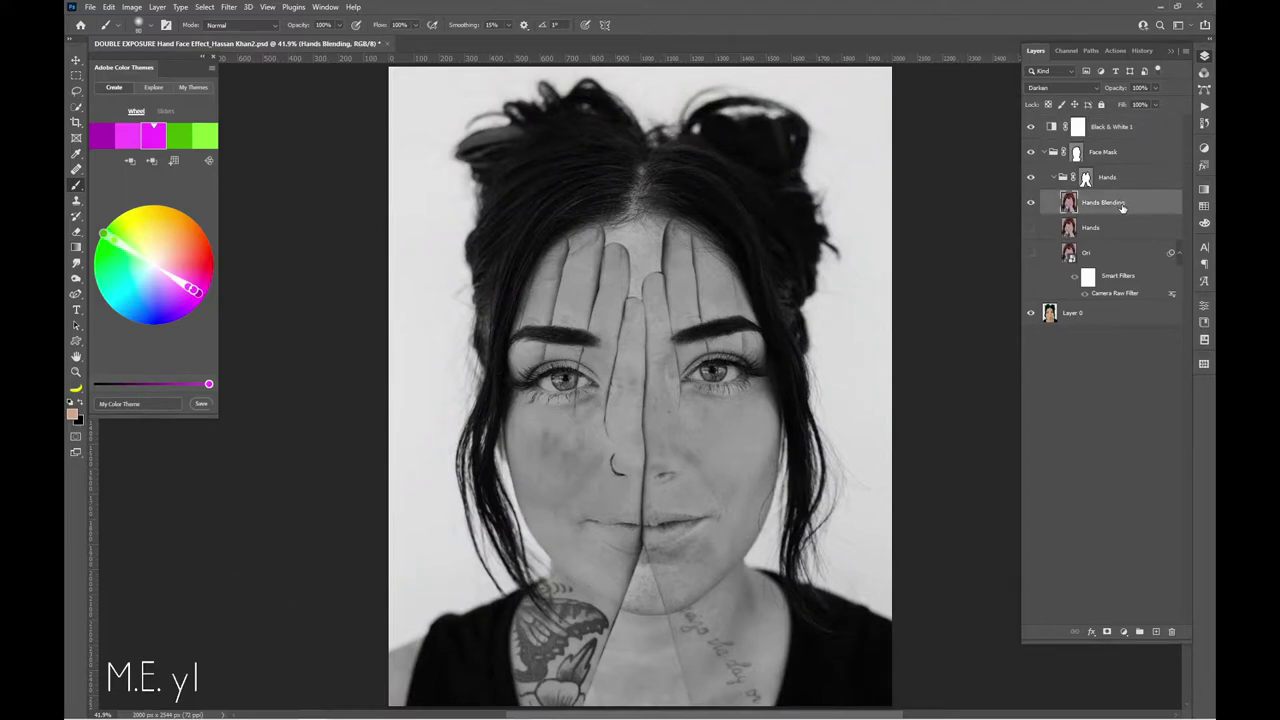
click(1125, 632)
click(1152, 471)
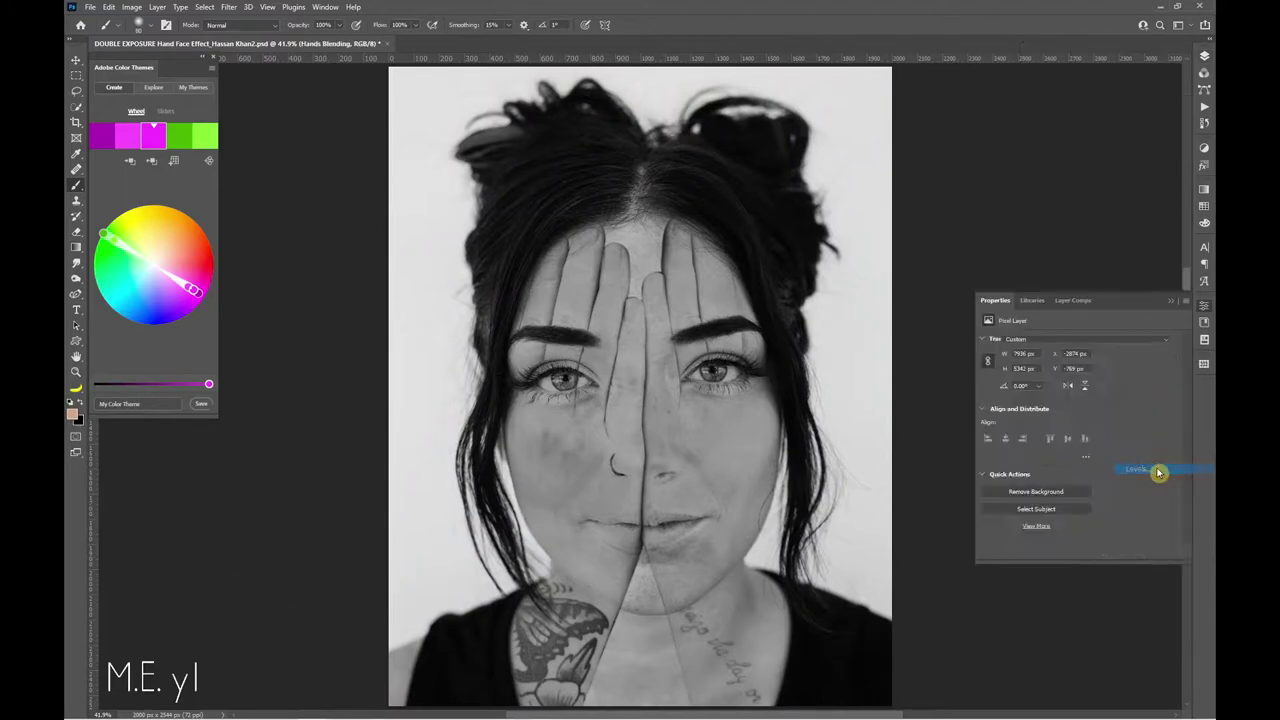
drag(1090, 431, 1097, 432)
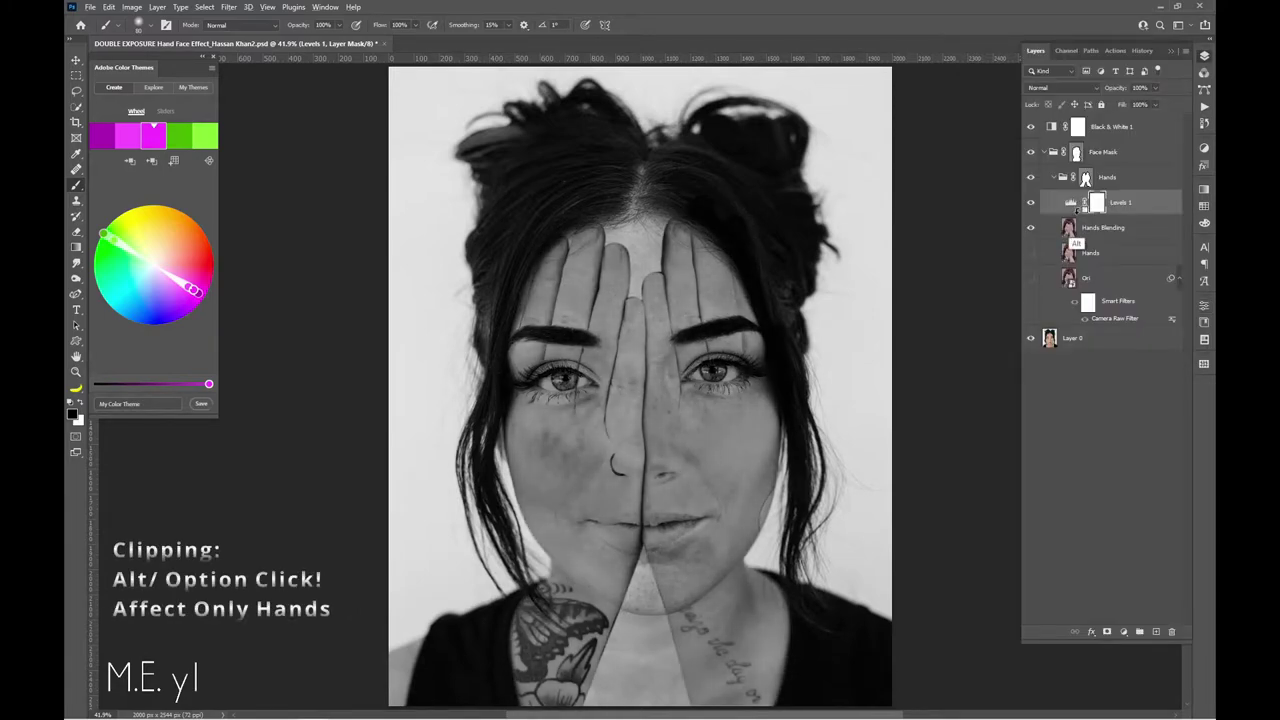
alt+click(1082, 214)
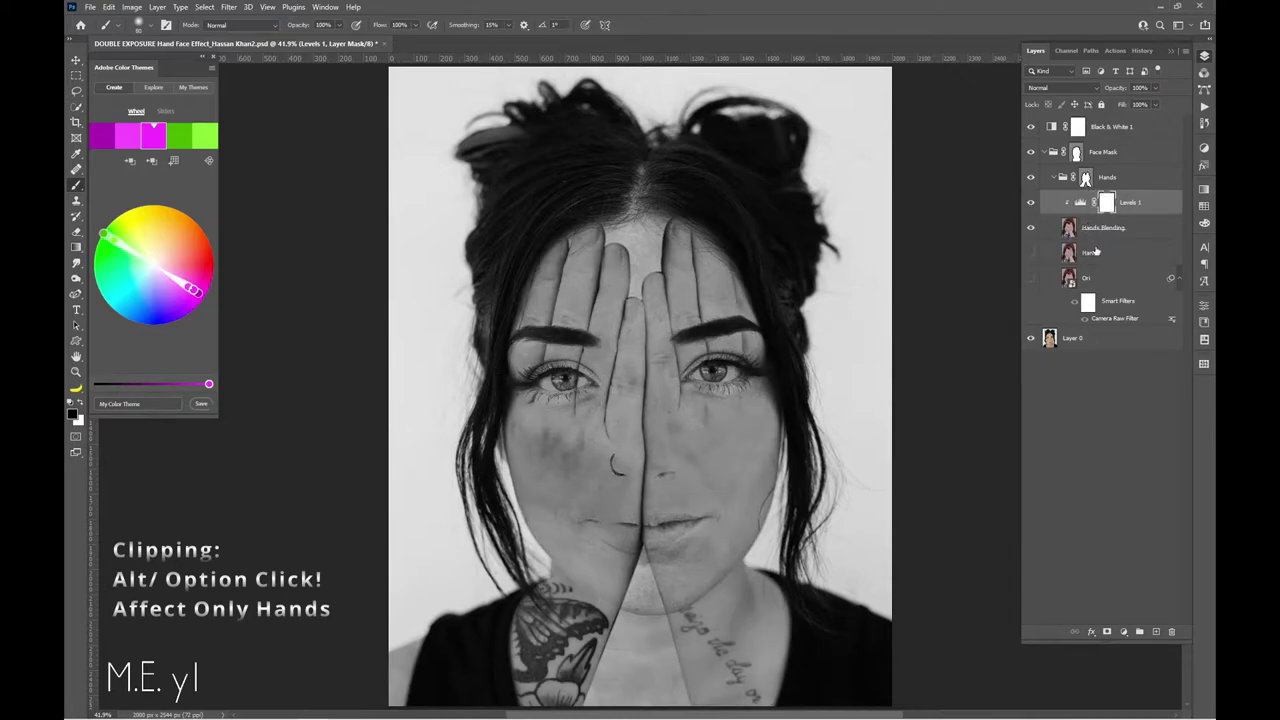
Hide Black & White 1 and add an empty Layer 1 above Hands Blending
click(1032, 127)
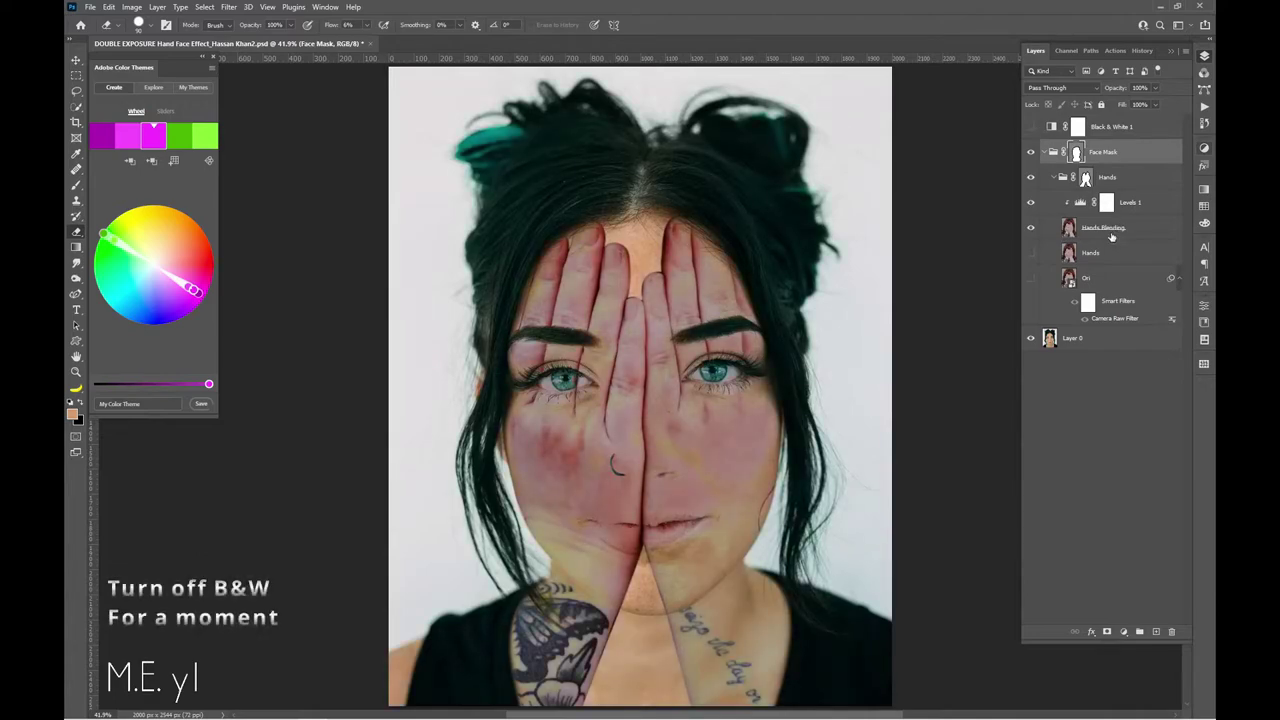
click(1112, 233)
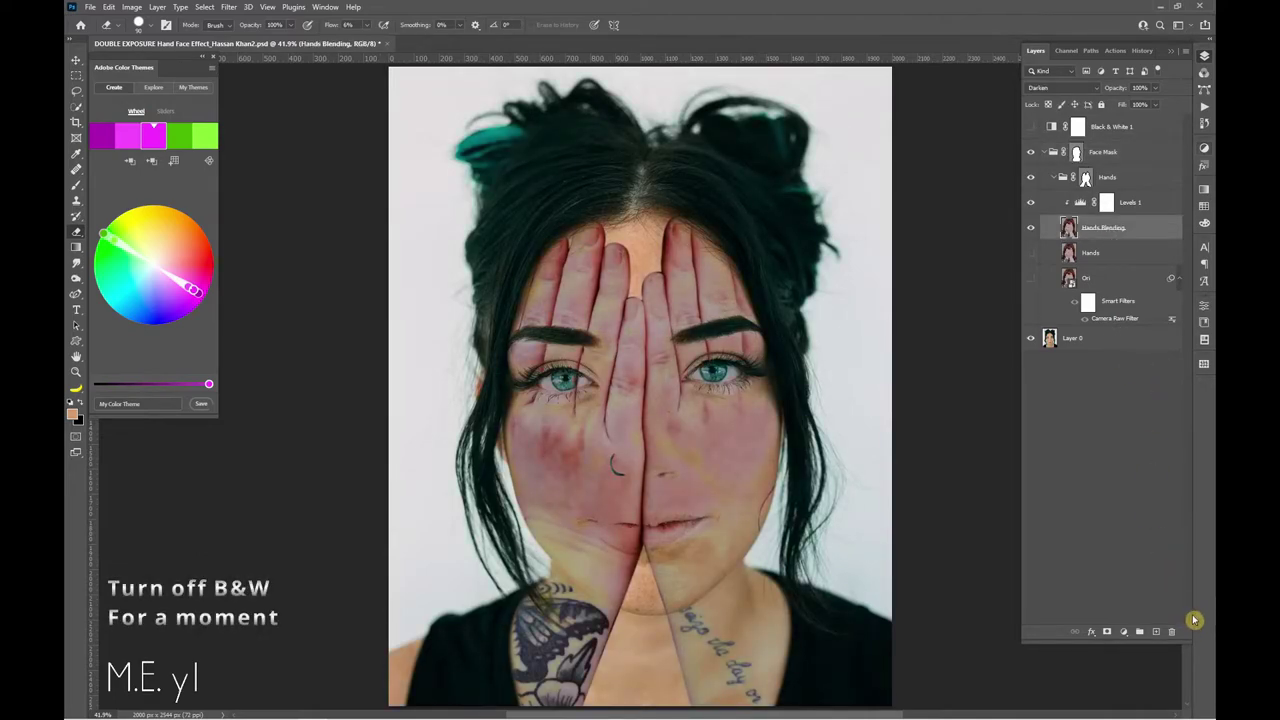
click(1156, 631)
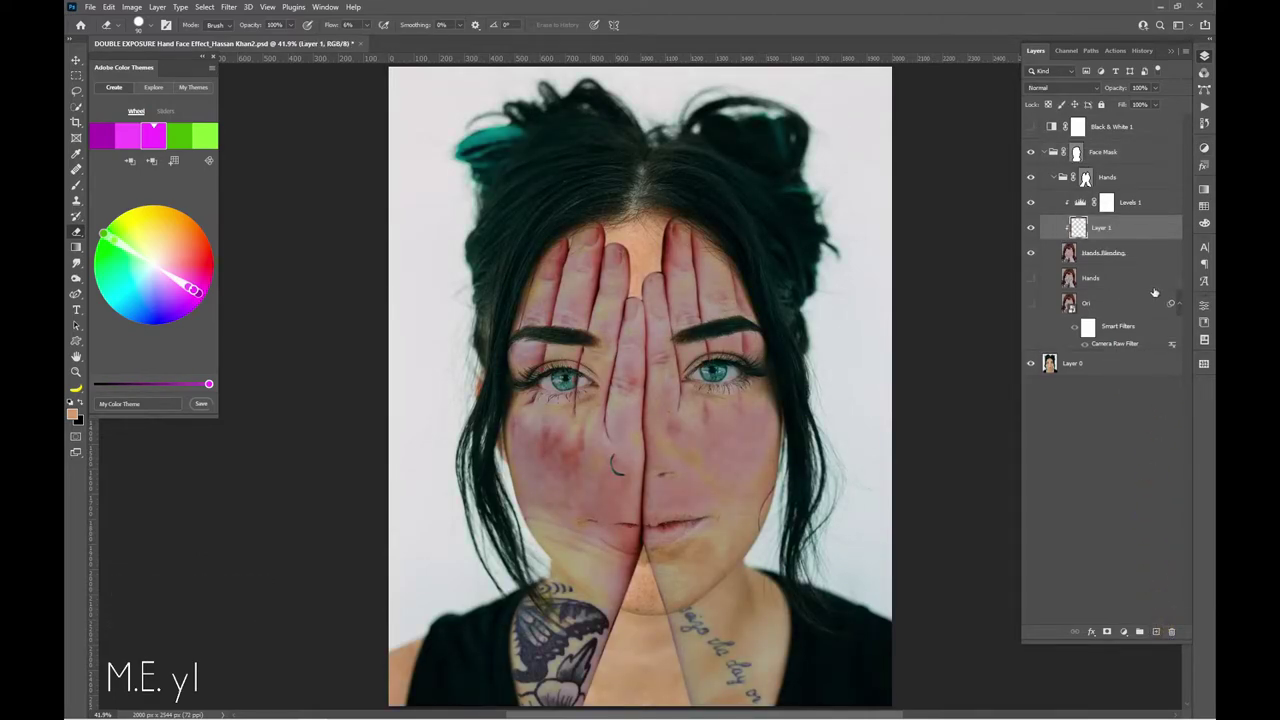
Move the new layer below Hands Blending and paint sampled skin tone into the forehead gap within the face outline
drag(1116, 228, 1121, 269)
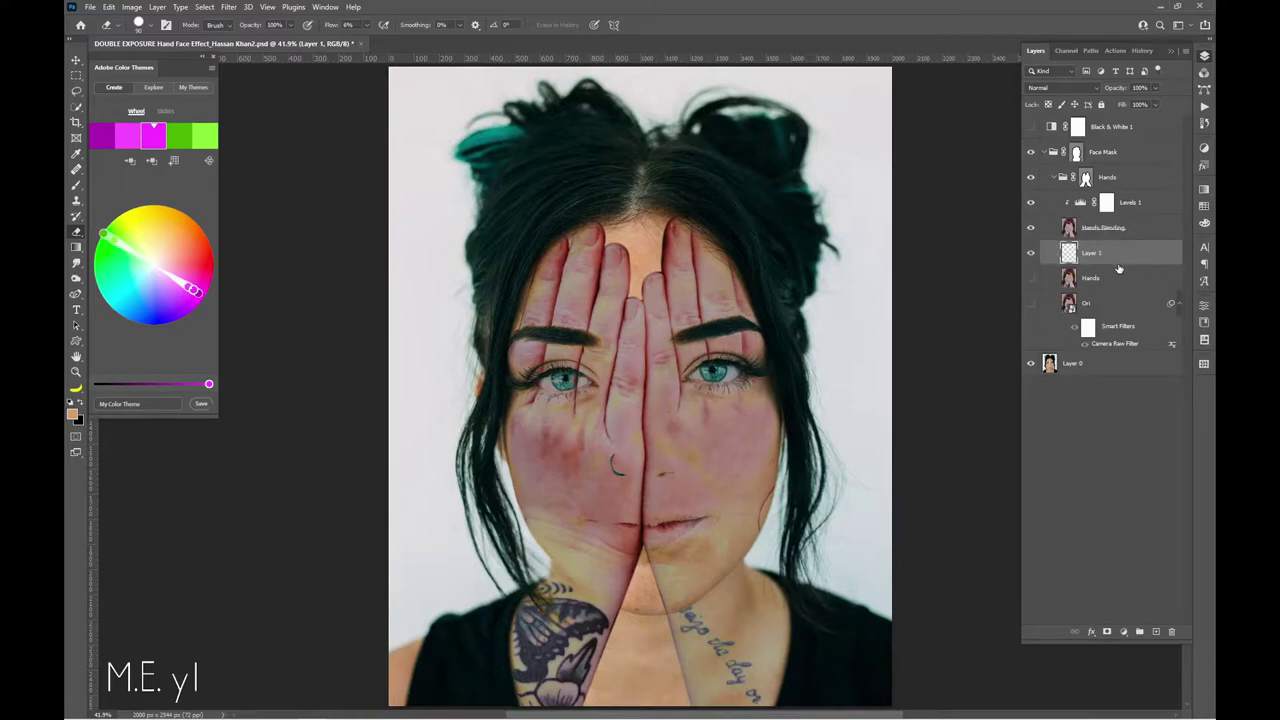
ctrl+click(1076, 153)
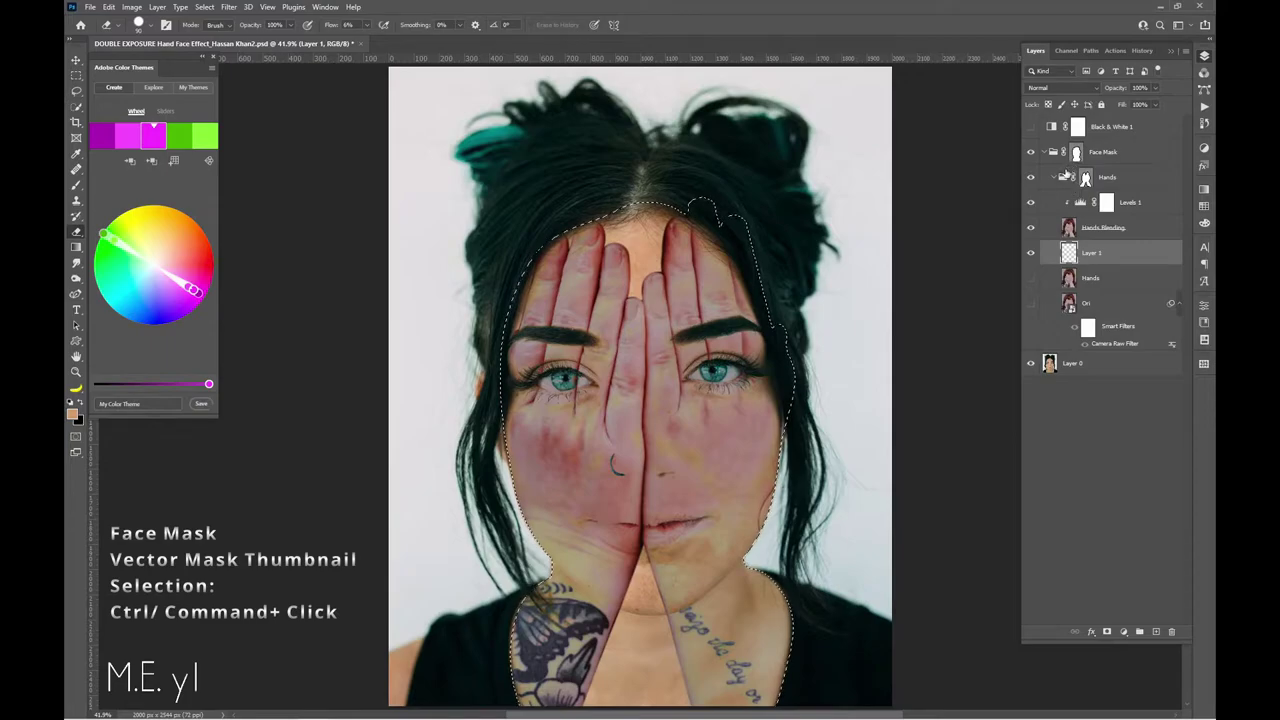
drag(662, 283, 634, 243)
key(b)
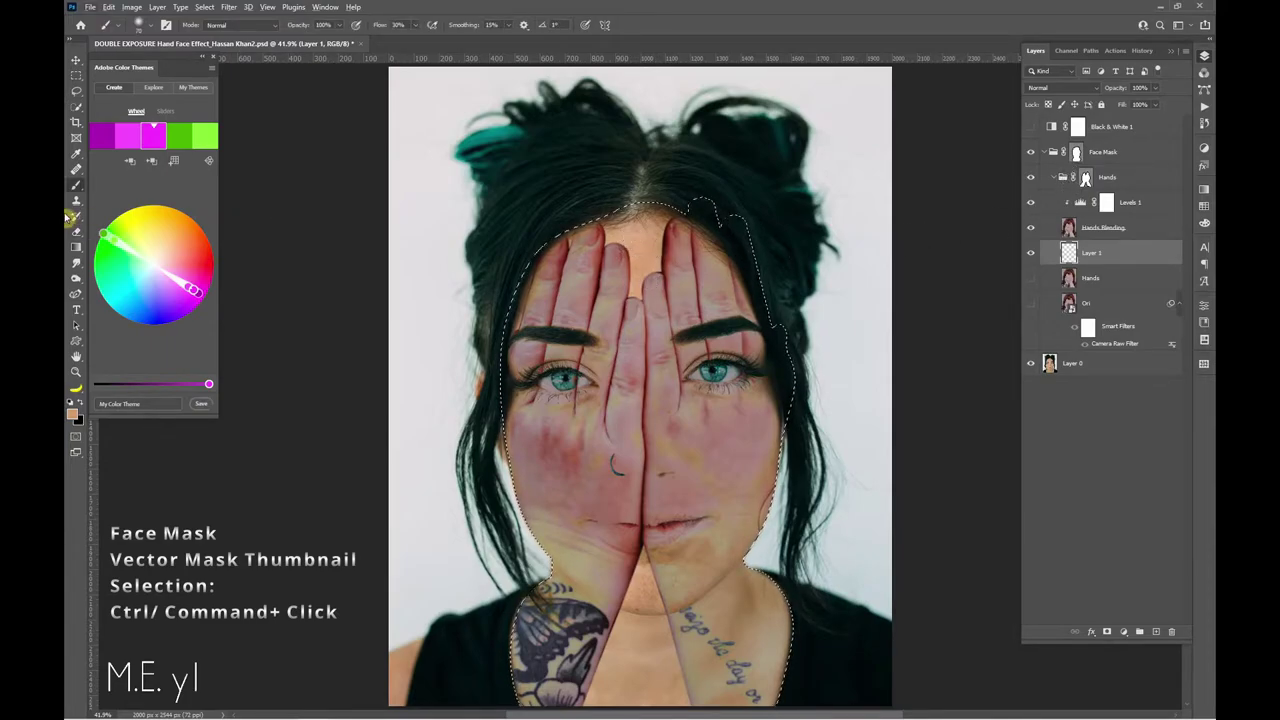
drag(648, 252, 645, 239)
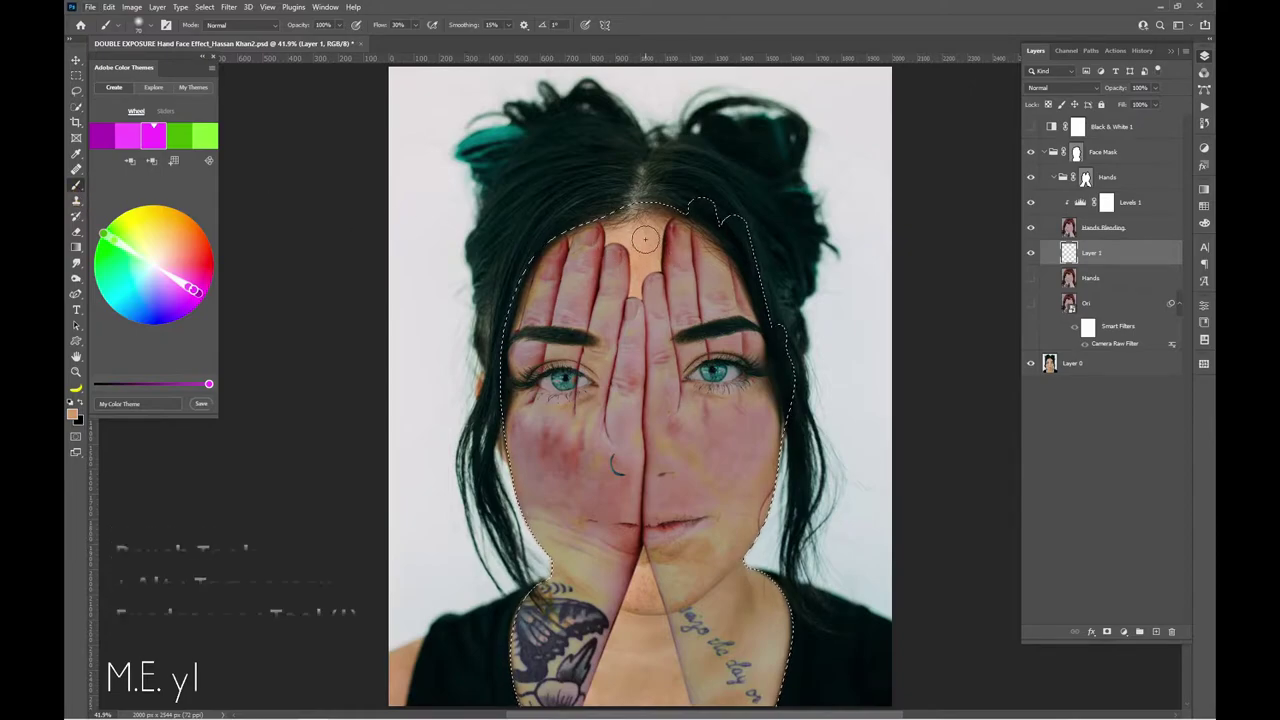
alt+click(643, 266)
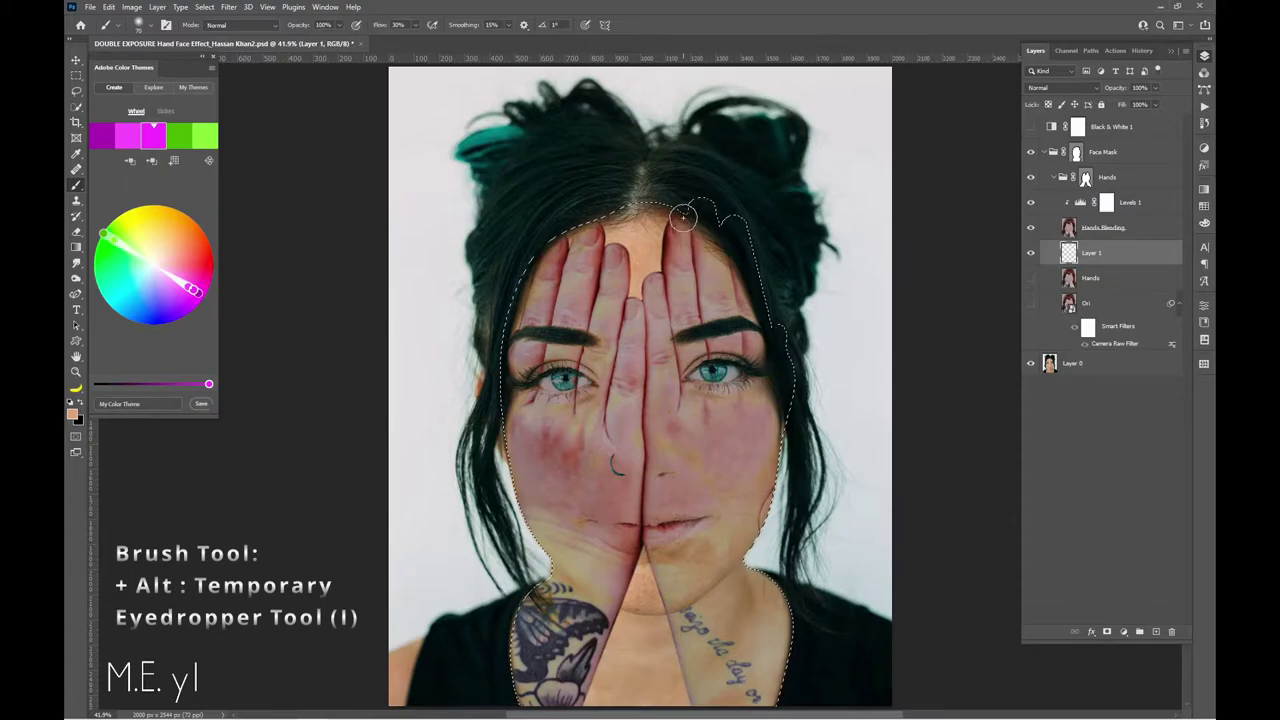
drag(688, 214, 738, 220)
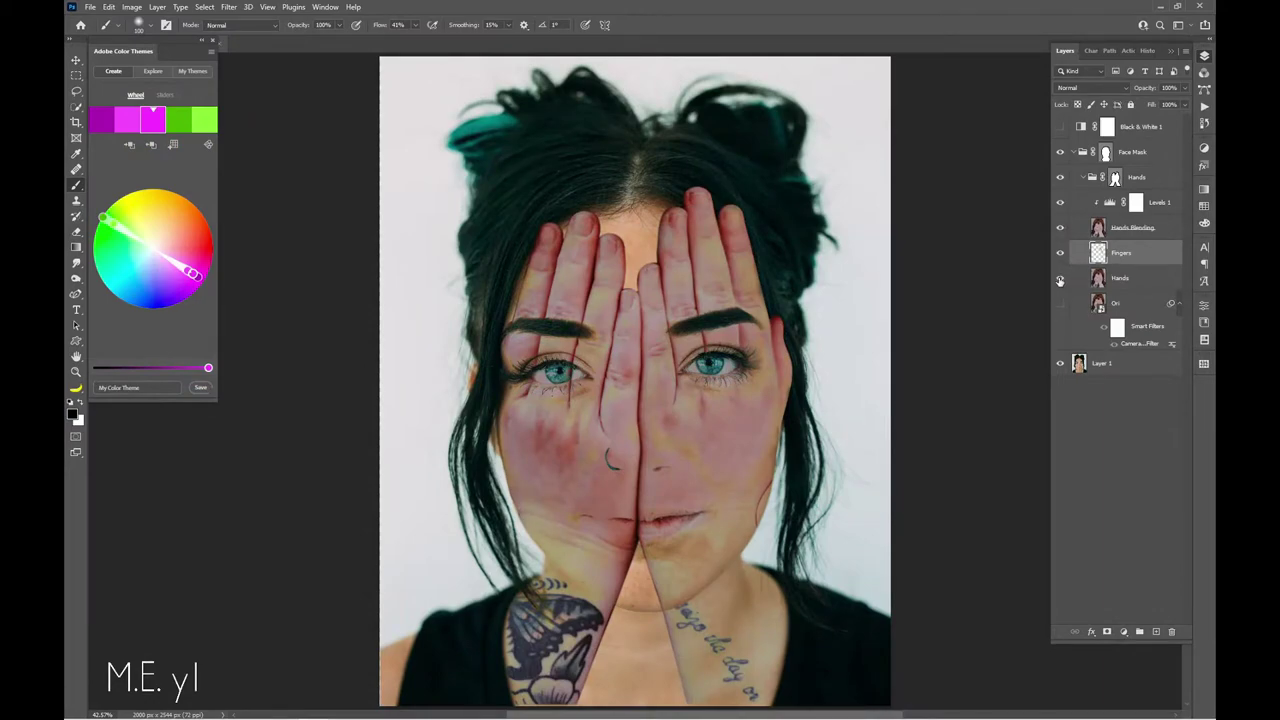
Show the Hands layer and give it a black hide-all layer mask
click(1060, 279)
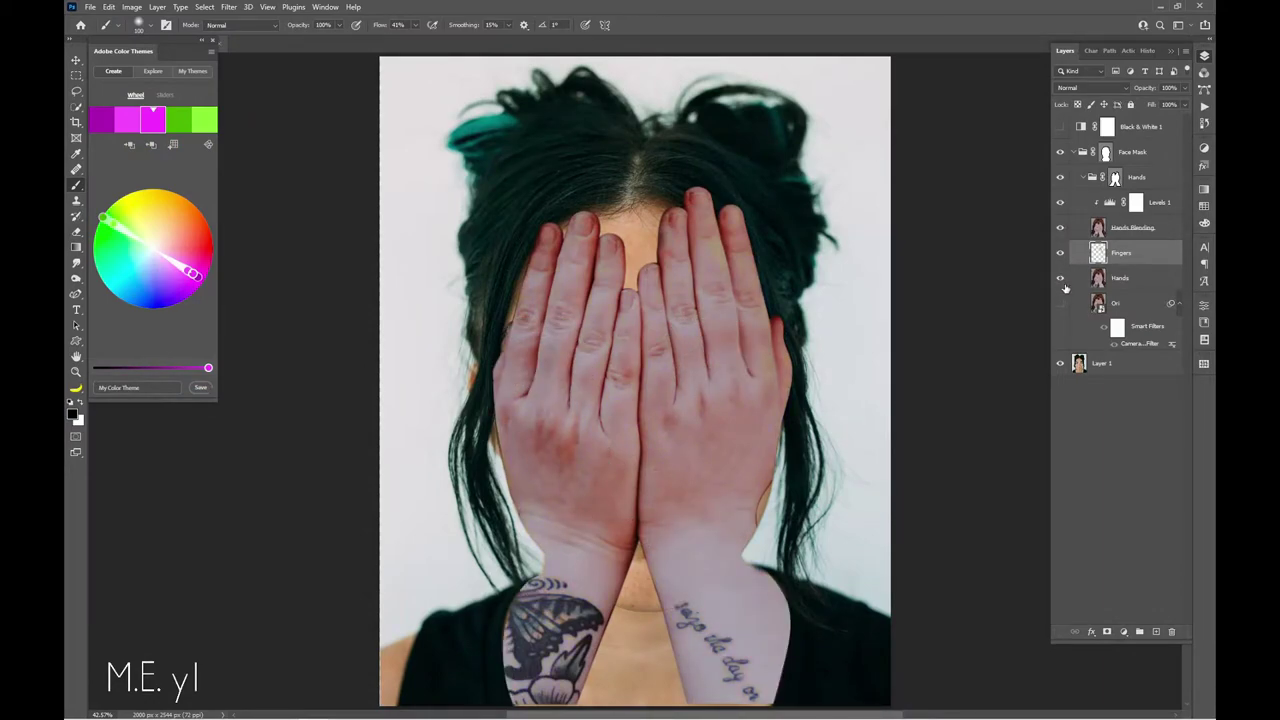
key(i)
click(1131, 280)
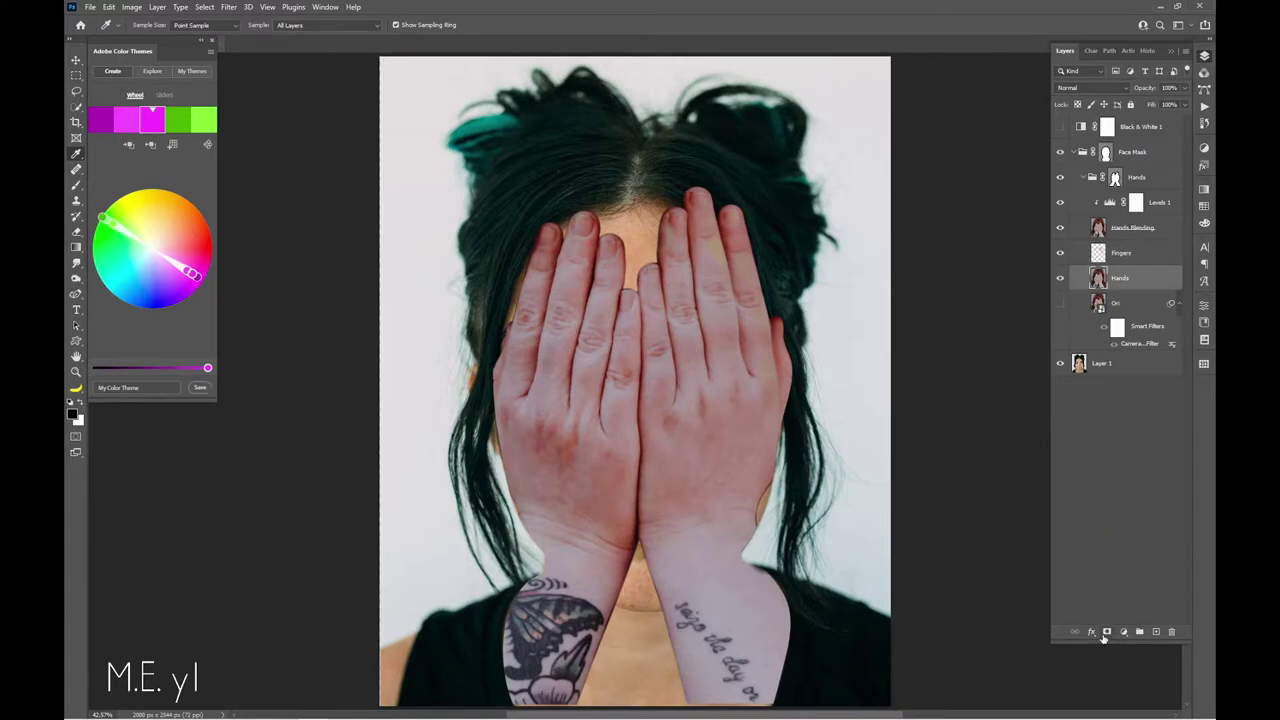
alt+click(1105, 633)
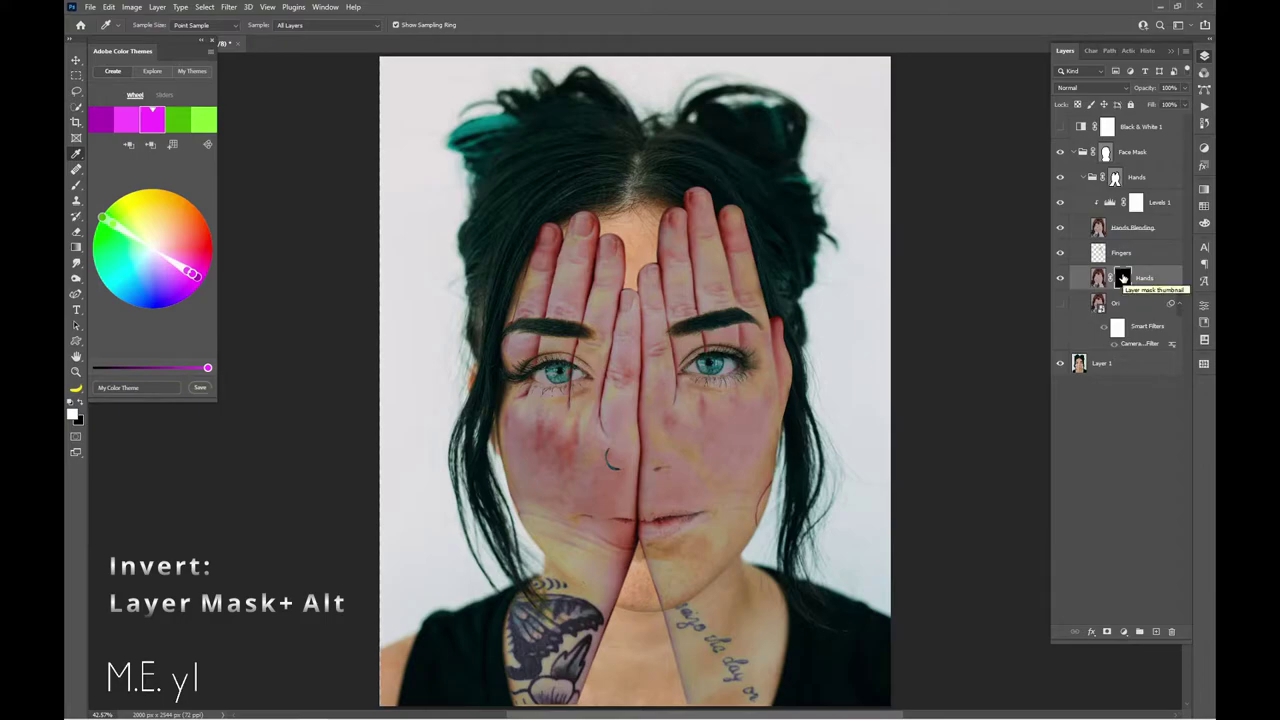
Paint white over the hands with an enlarged soft brush, then check the mask alone
key(b)
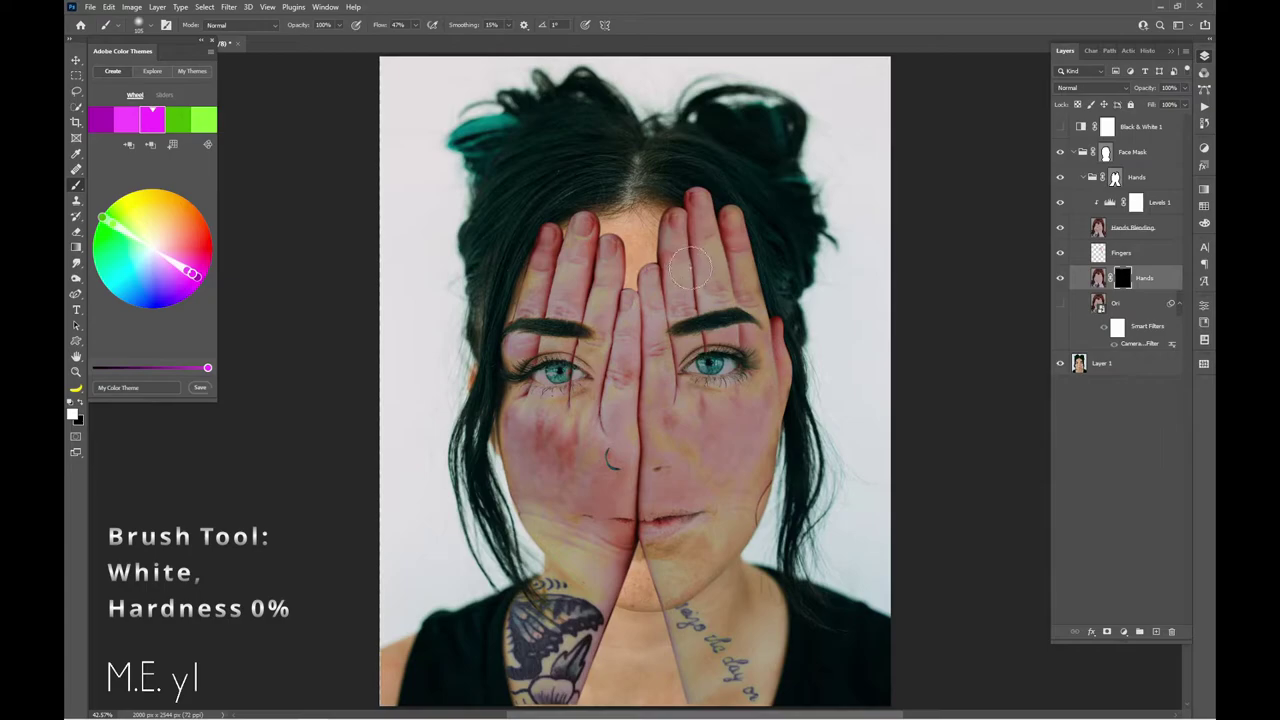
alt+right_click(735, 290)
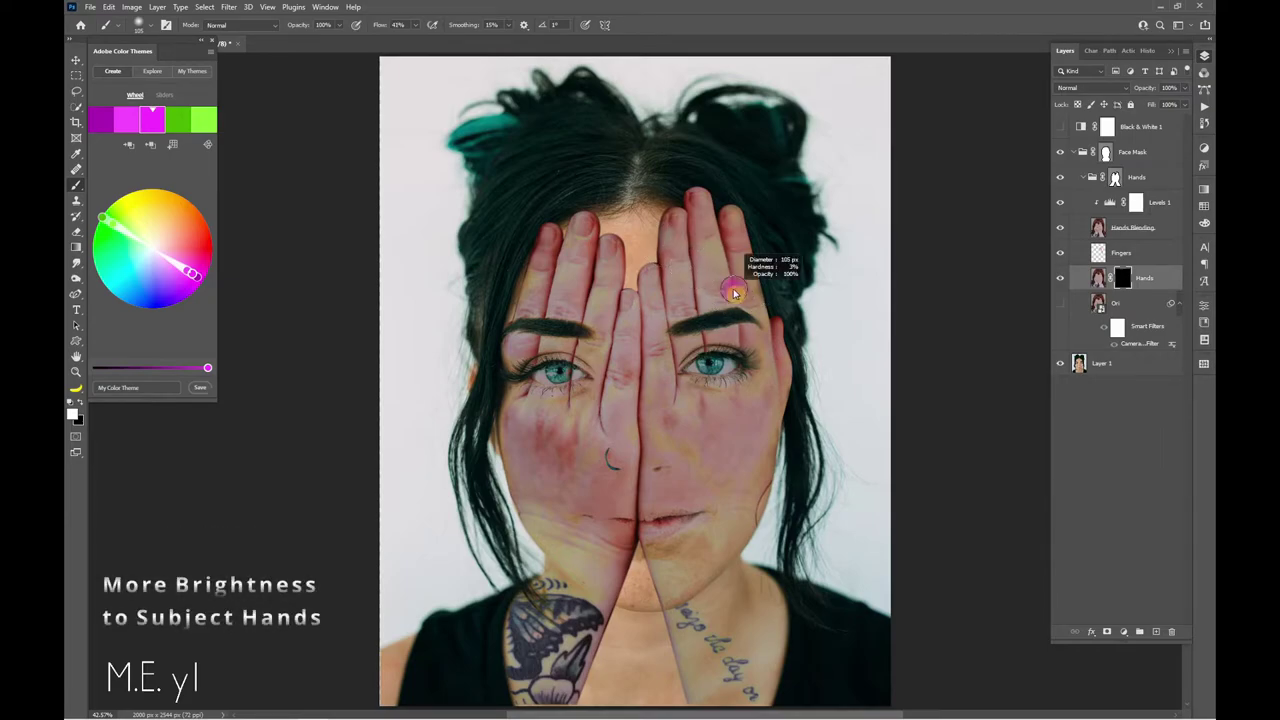
mouse_move(741, 301)
mouse_down()
mouse_move(715, 280)
mouse_move(734, 252)
mouse_move(581, 234)
mouse_move(614, 316)
mouse_up()
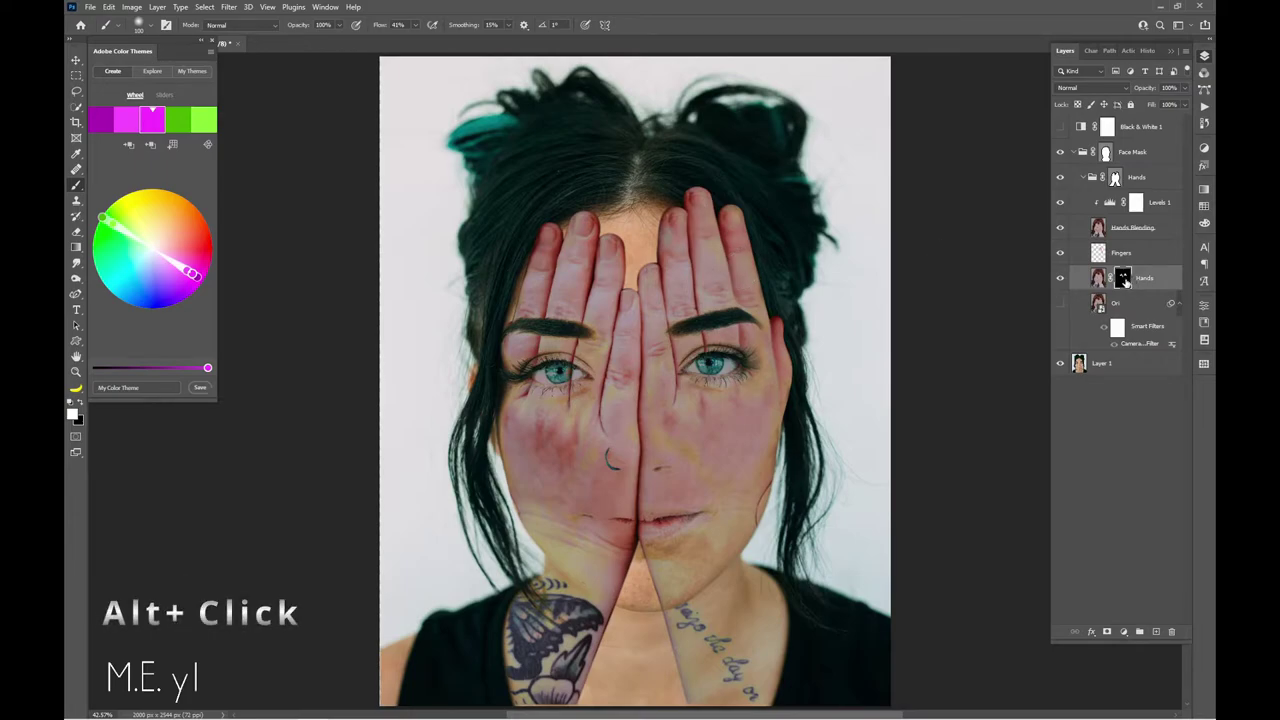
alt+click(1124, 281)
alt+click(1124, 281)
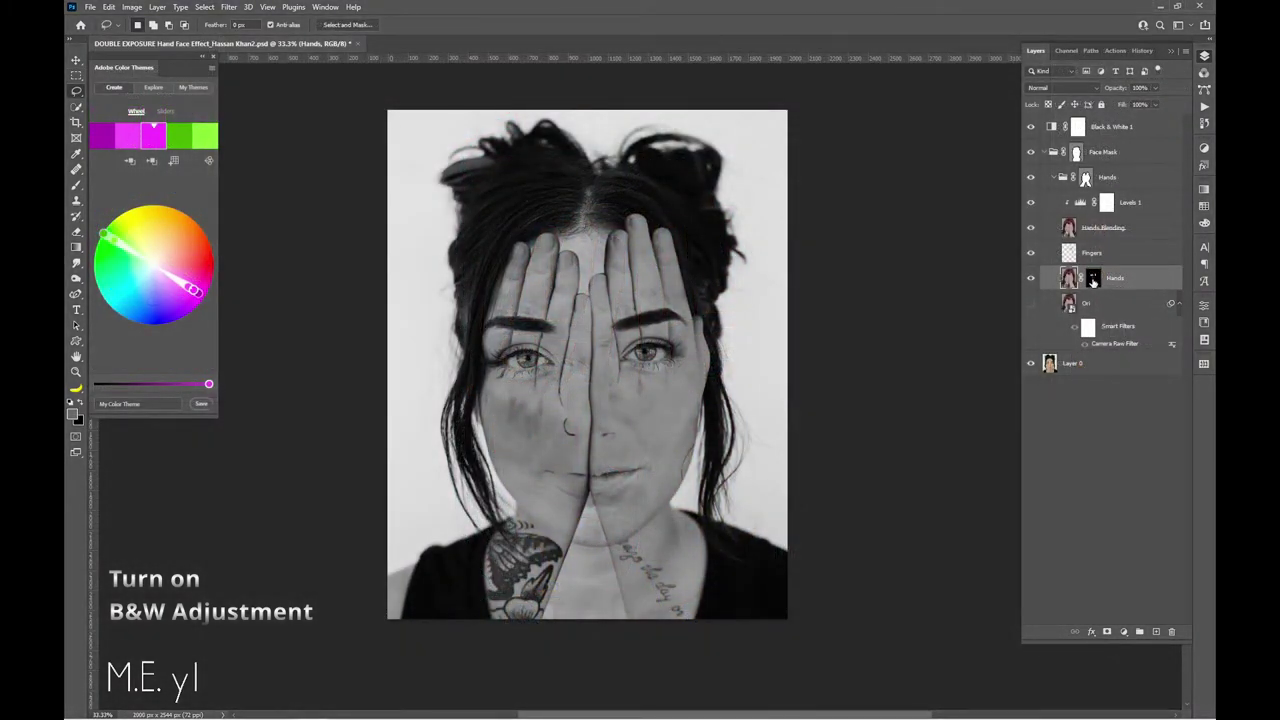
Toggle the Hands mask and Hands layer visibility on and off to compare the effect
click(1093, 280)
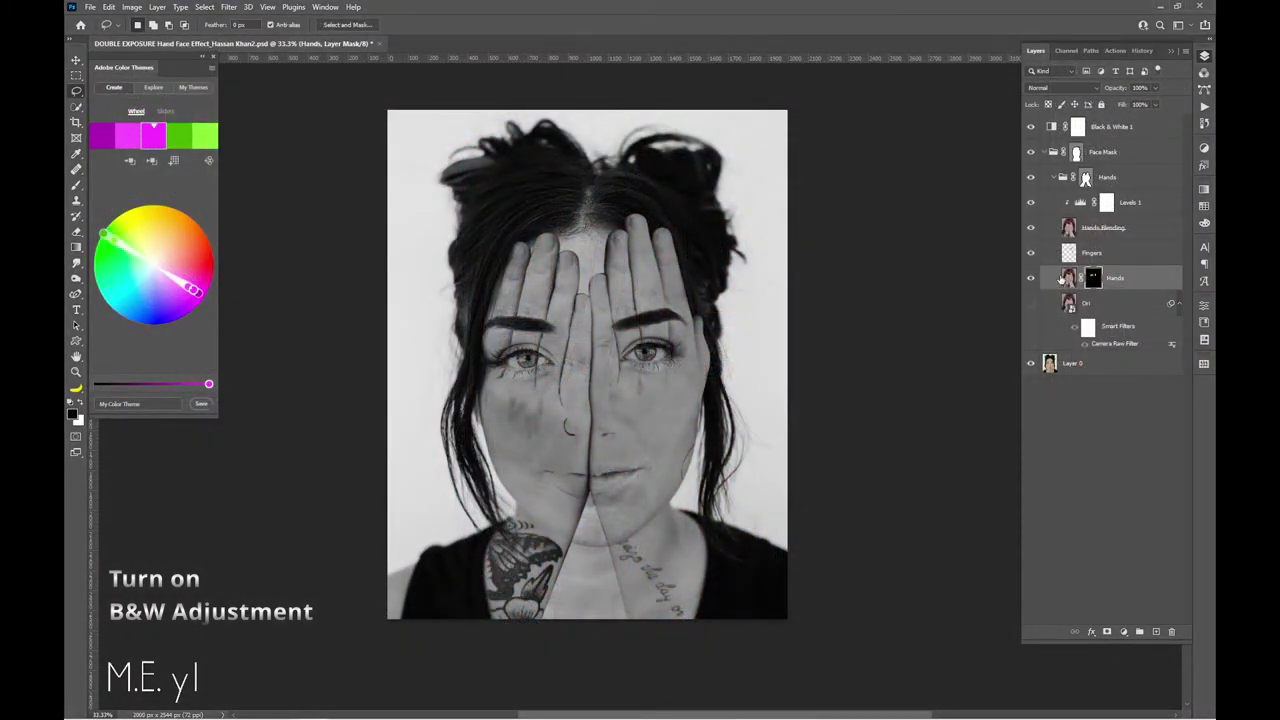
shift+click(1093, 278)
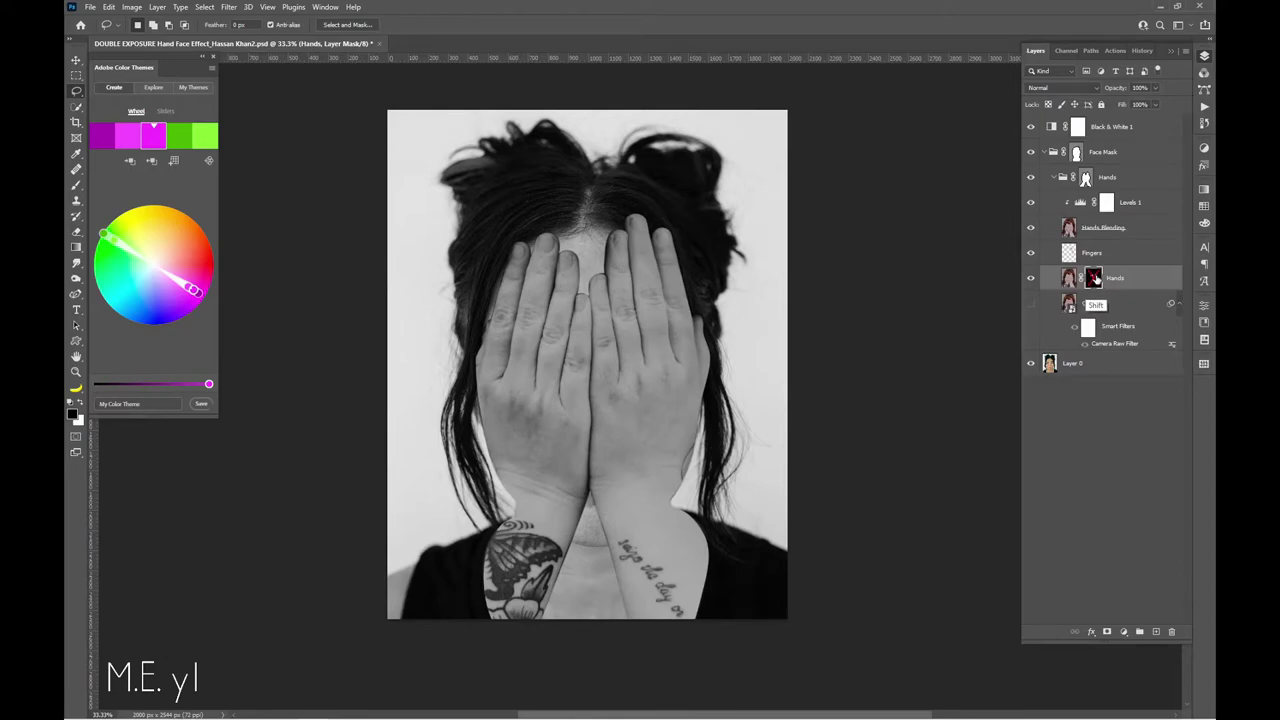
shift+click(1094, 279)
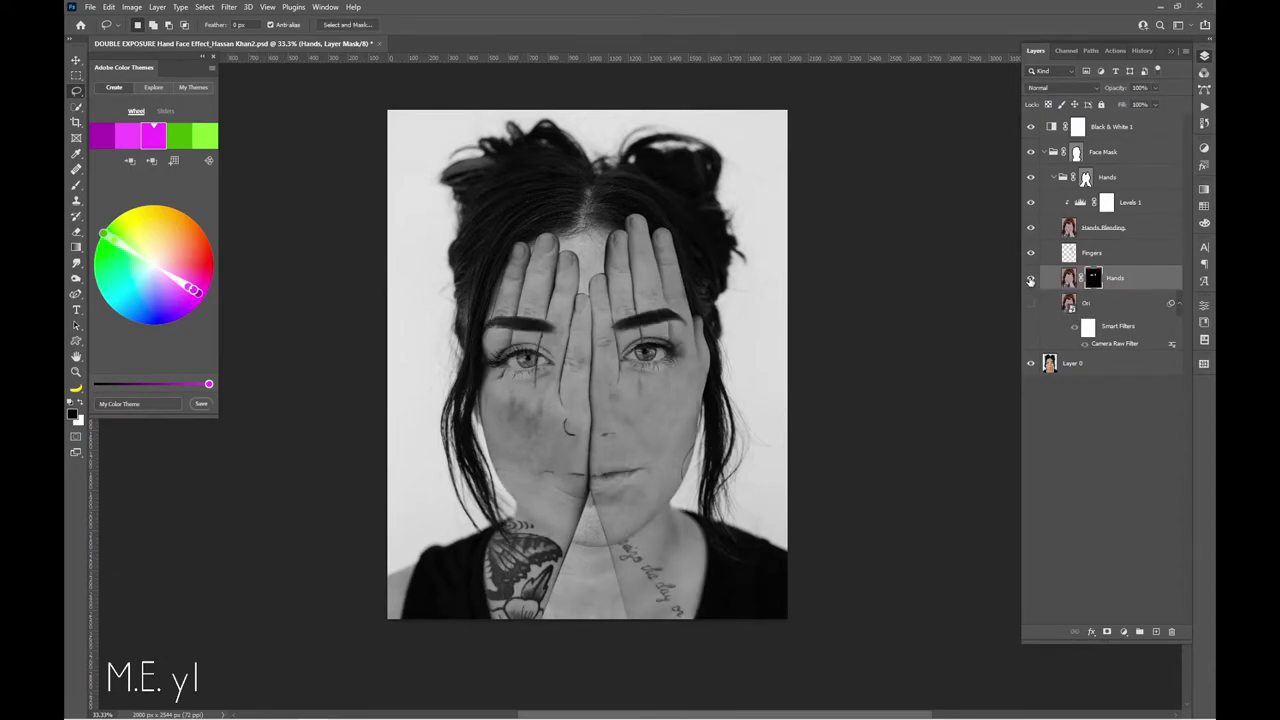
click(1031, 280)
click(1031, 280)
Load the Hands group's mask as a selection and target the base photo Layer 0
key(b)
key(x)
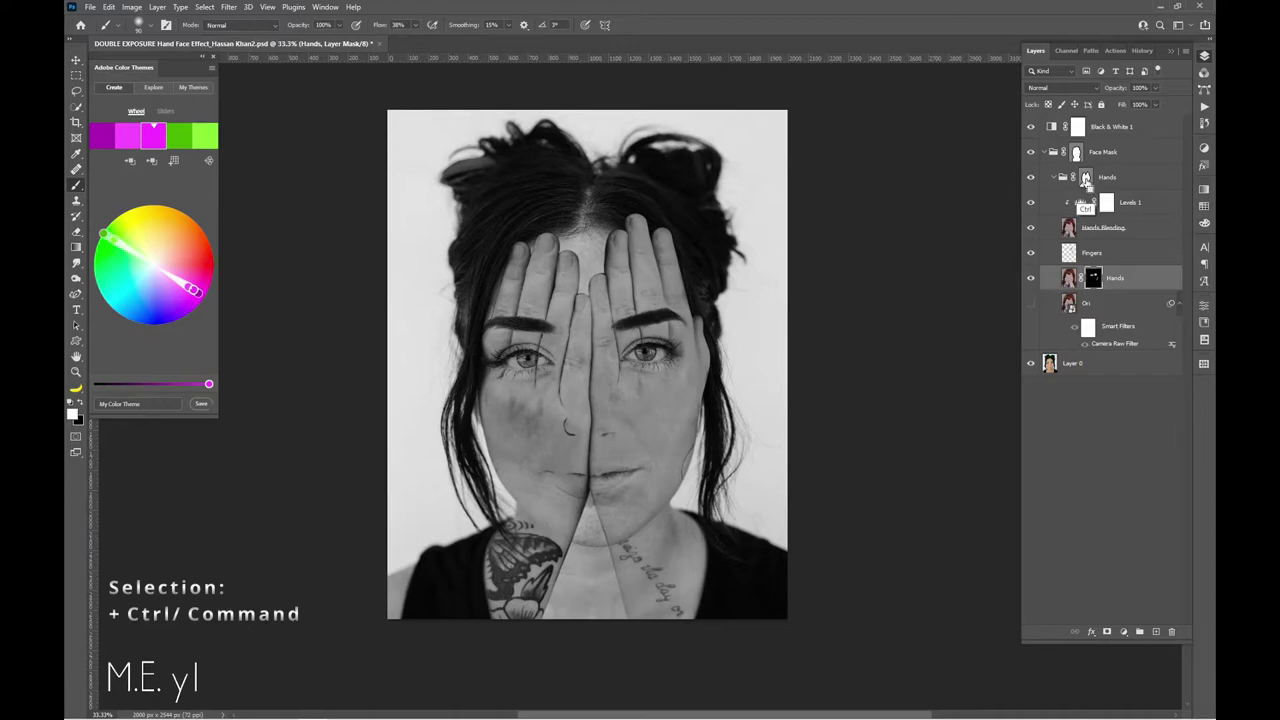
ctrl+click(1086, 180)
ctrl+click(1086, 180)
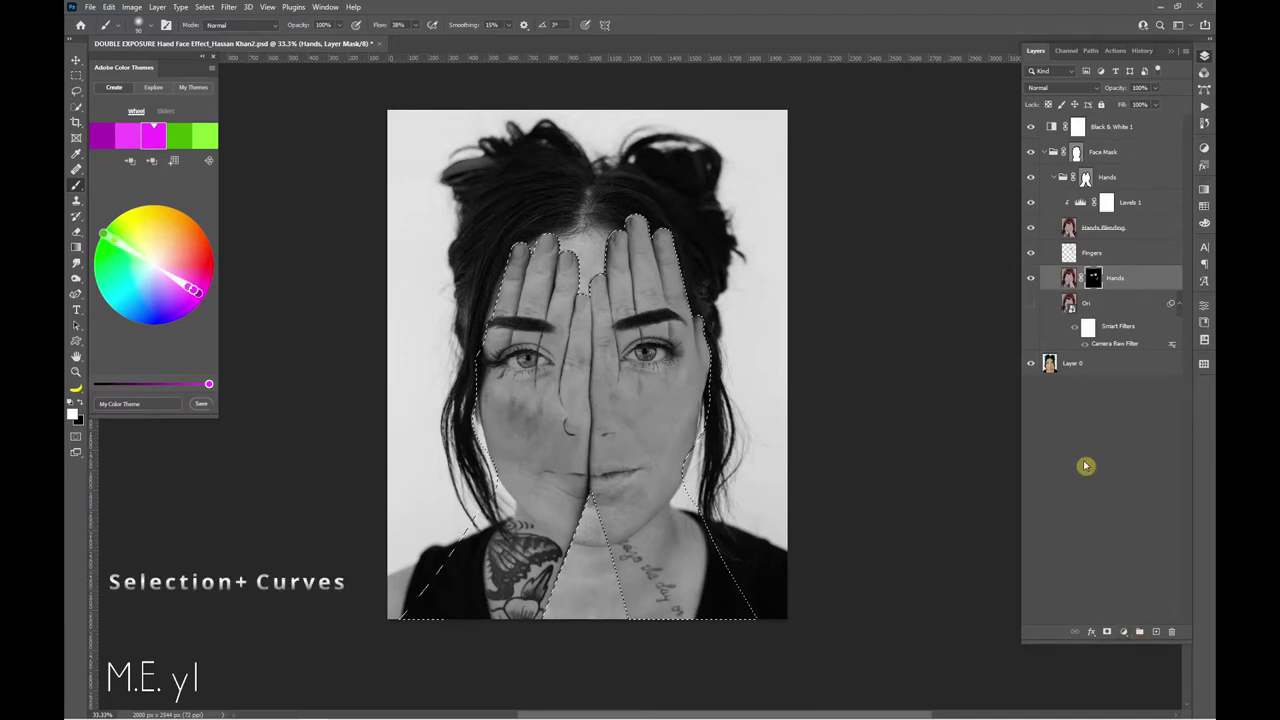
click(1100, 365)
Add a Curves adjustment from the hands selection, pulling the midpoint down to deepen face contrast
click(1124, 632)
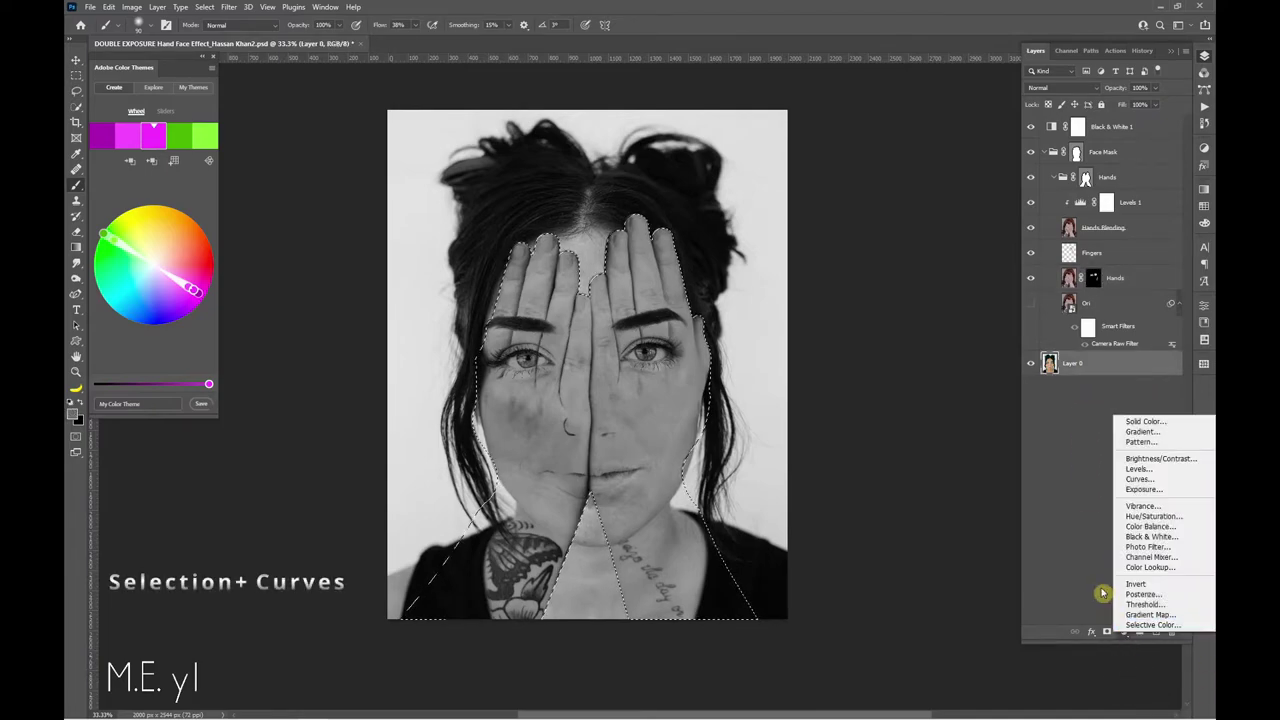
click(1163, 478)
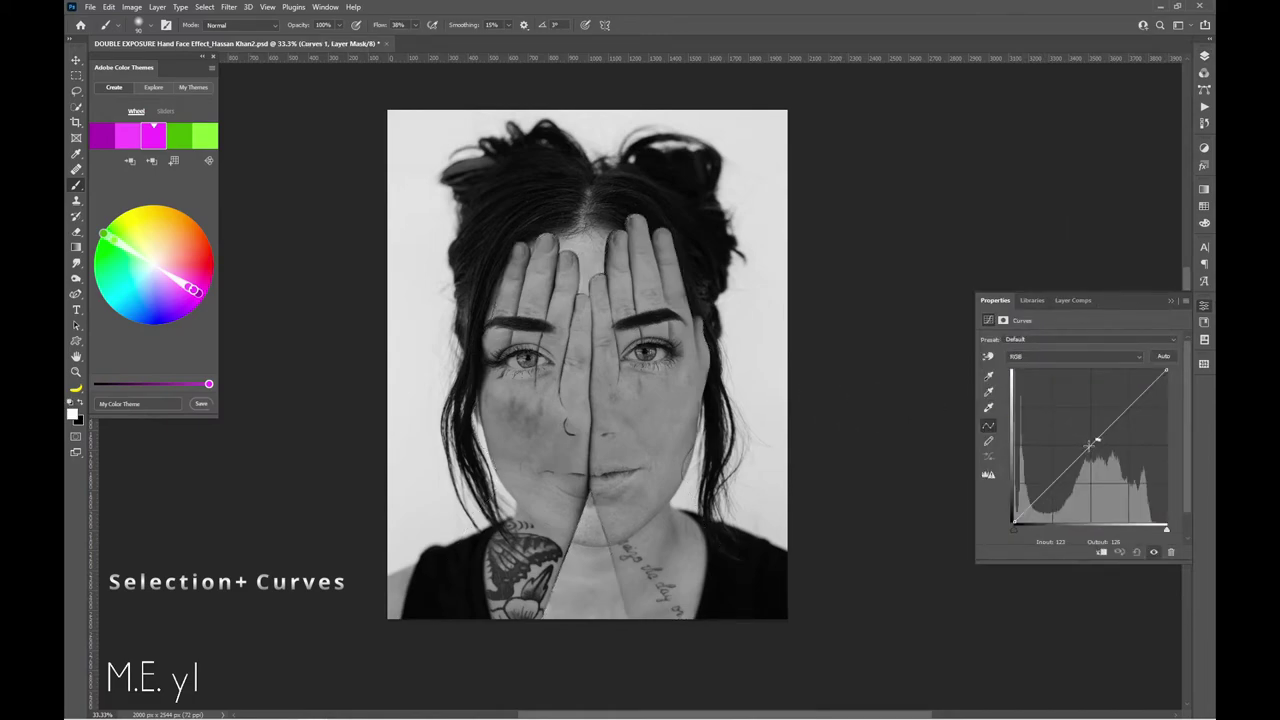
drag(1095, 449, 1062, 487)
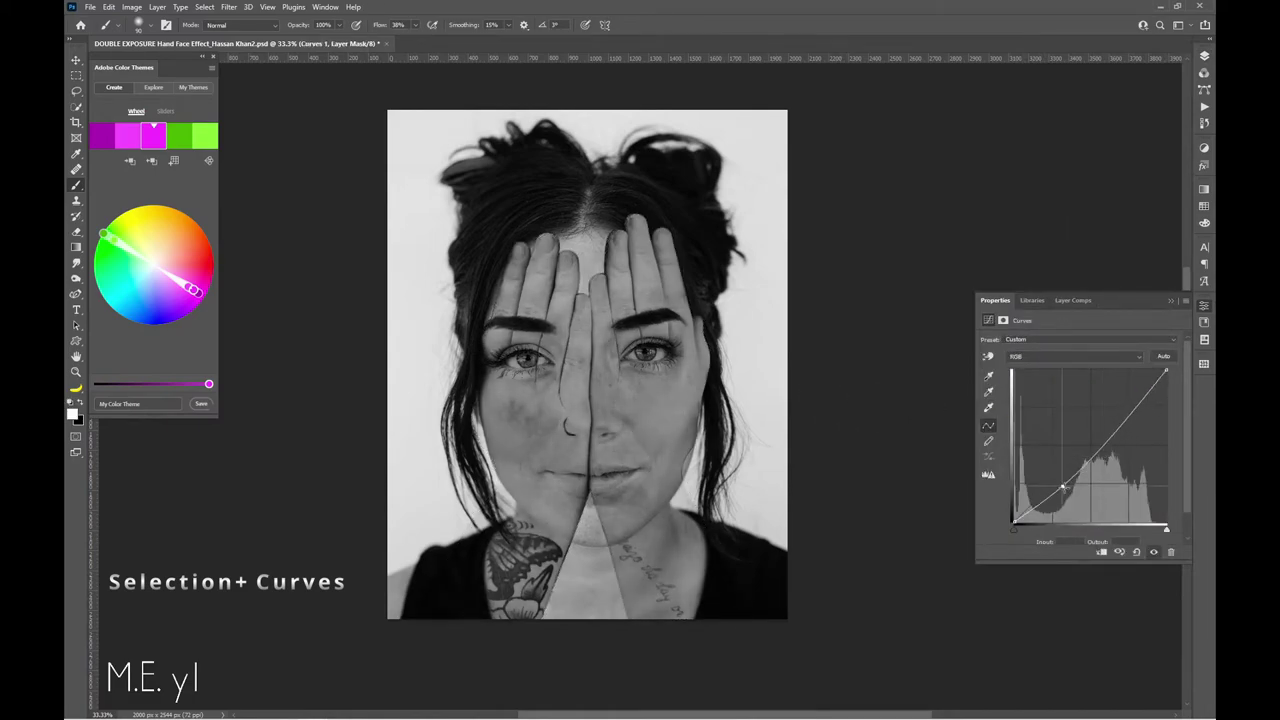
click(1204, 58)
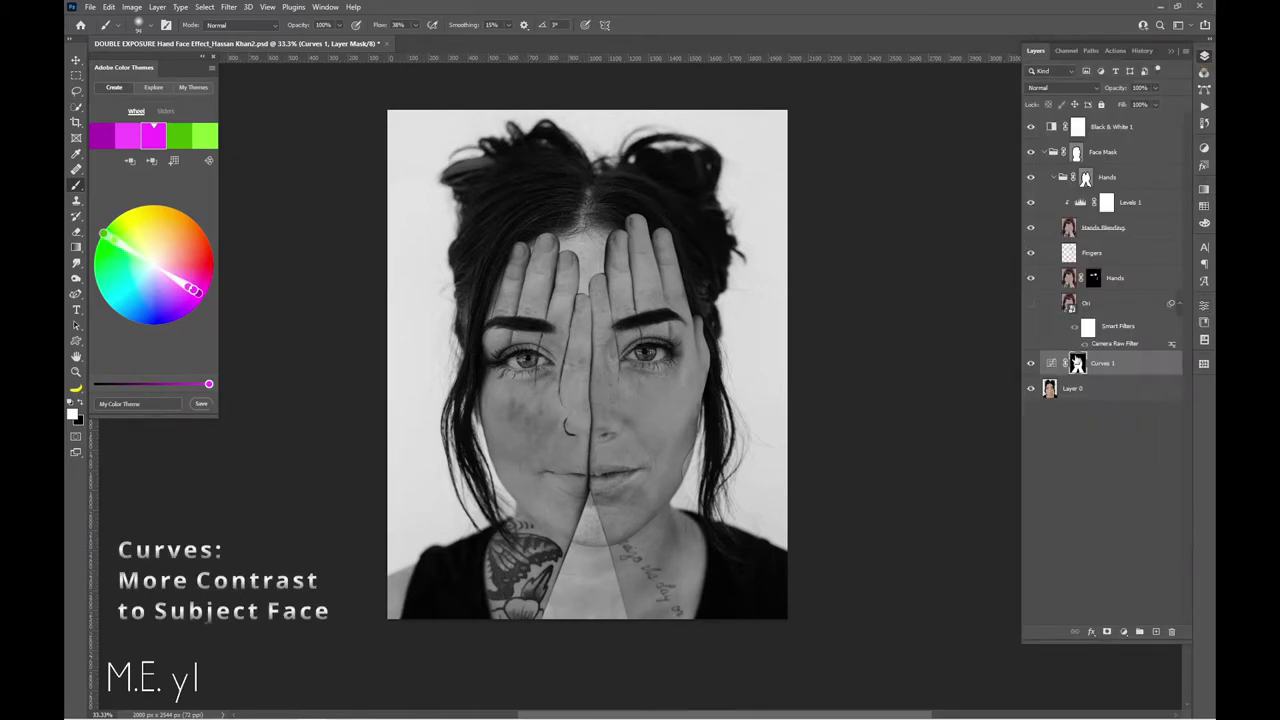
click(1053, 178)
click(1132, 184)
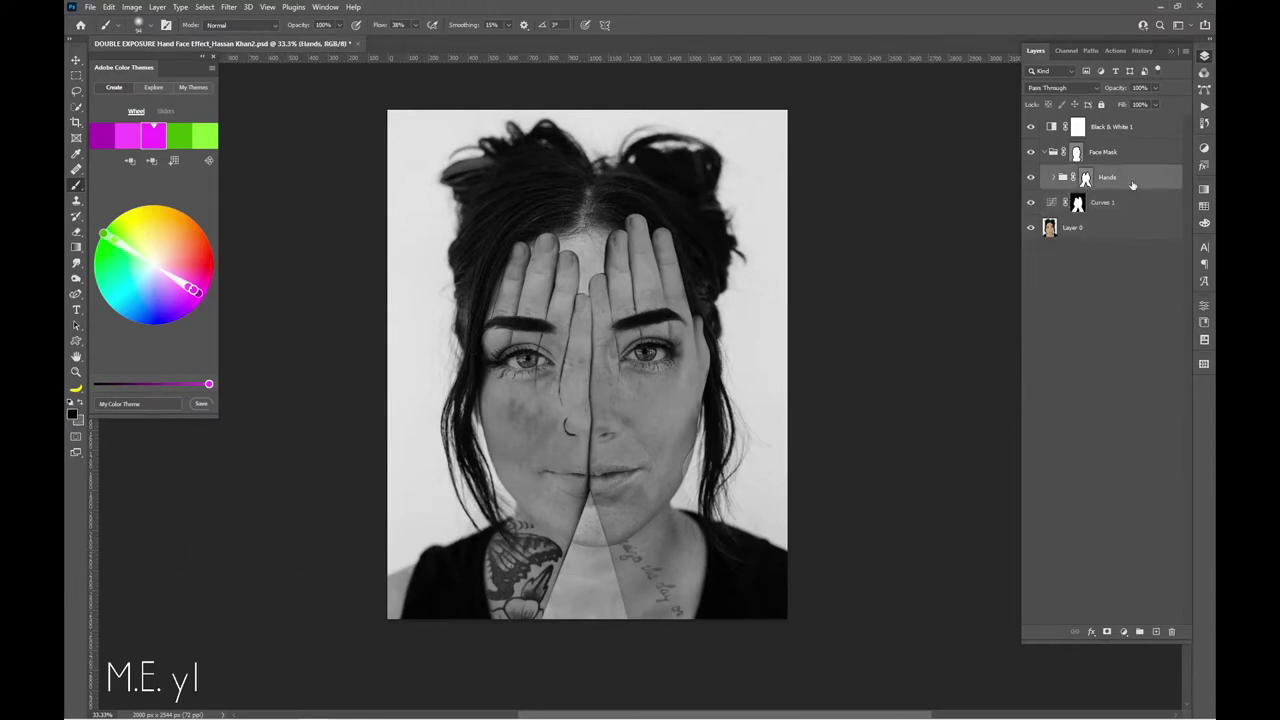
Create a Hands Shadow layer masked by the inverted hands outline, with its pixels targeted
ctrl+click(1156, 631)
text(Hands Sha)
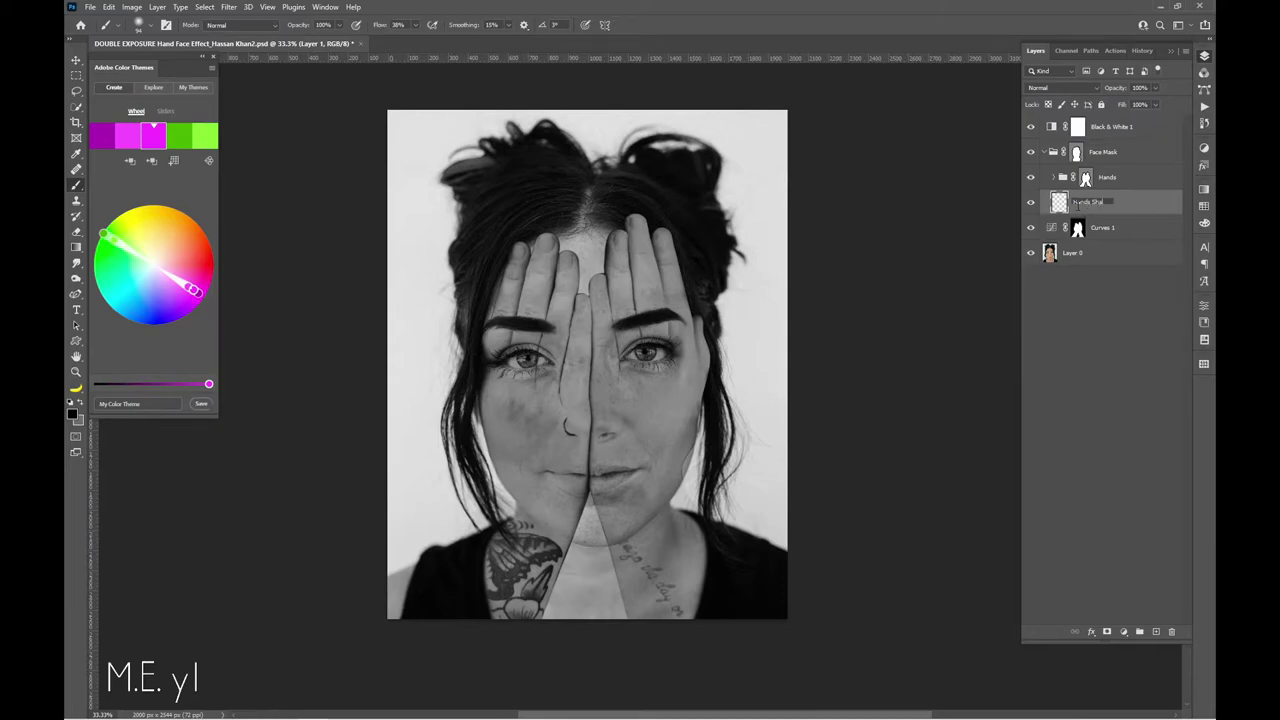
text(dow)
key(Return)
key(ctrl+plus)
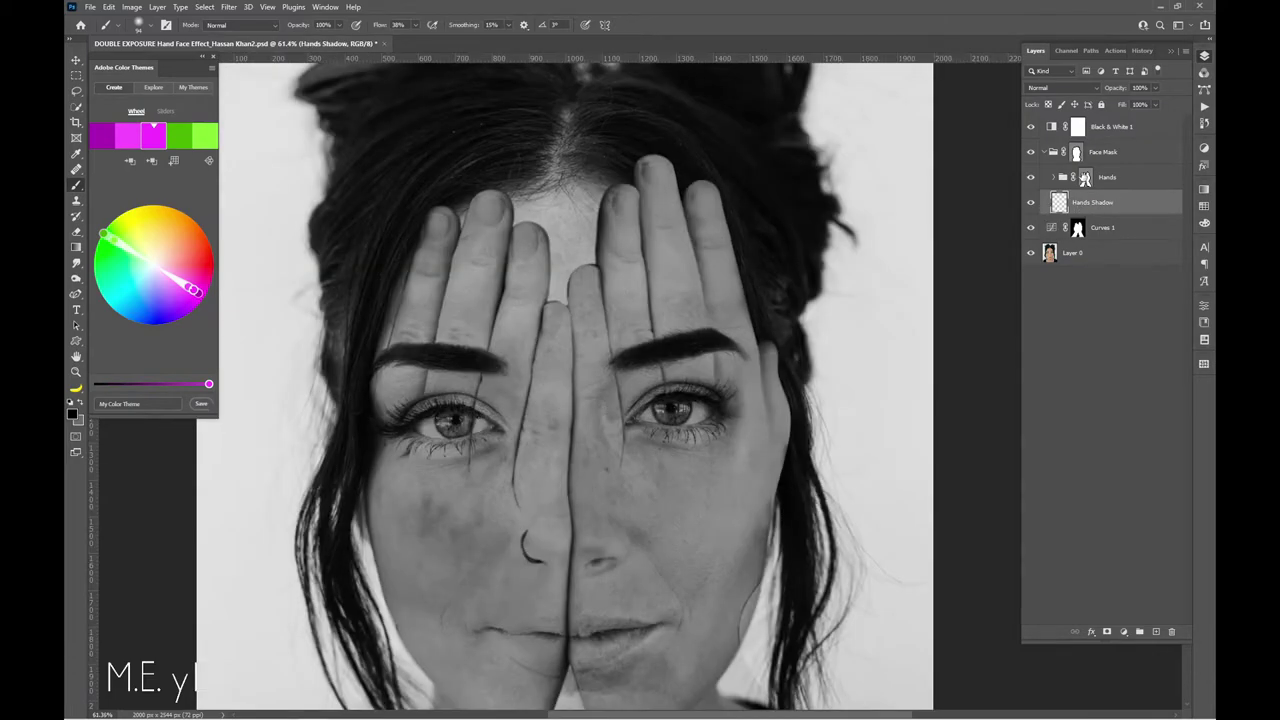
ctrl+click(1085, 180)
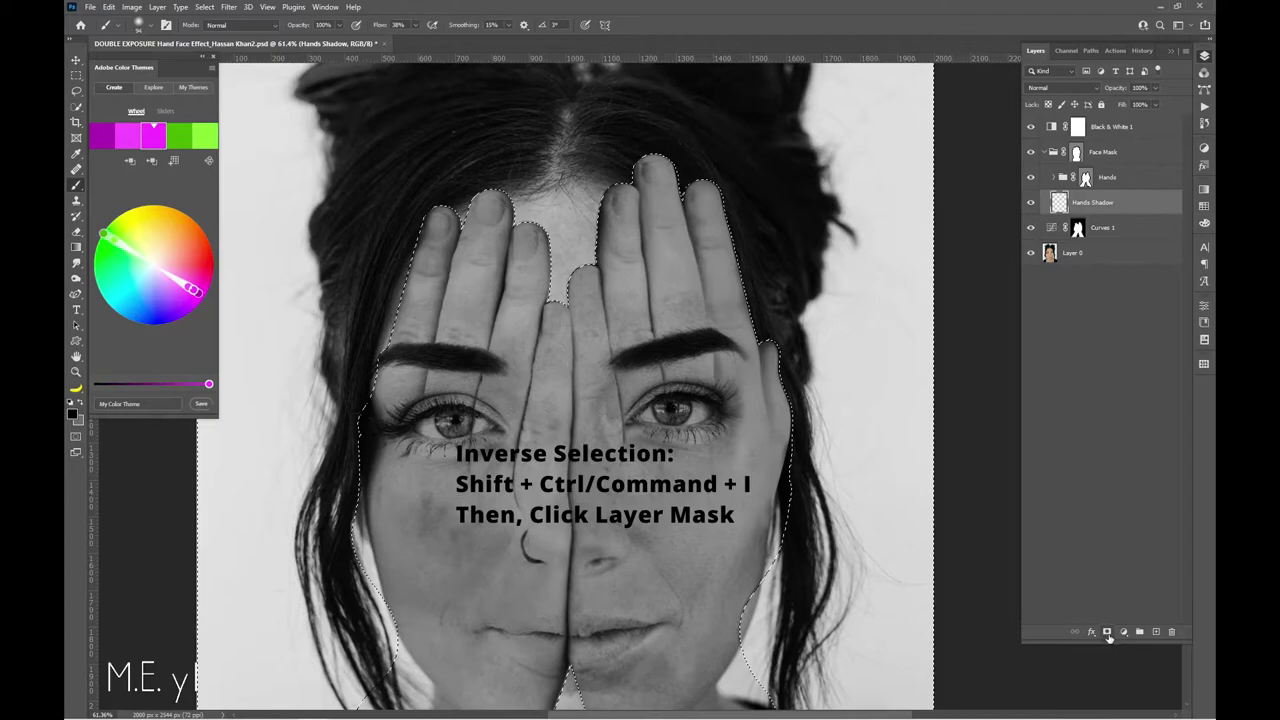
click(1107, 632)
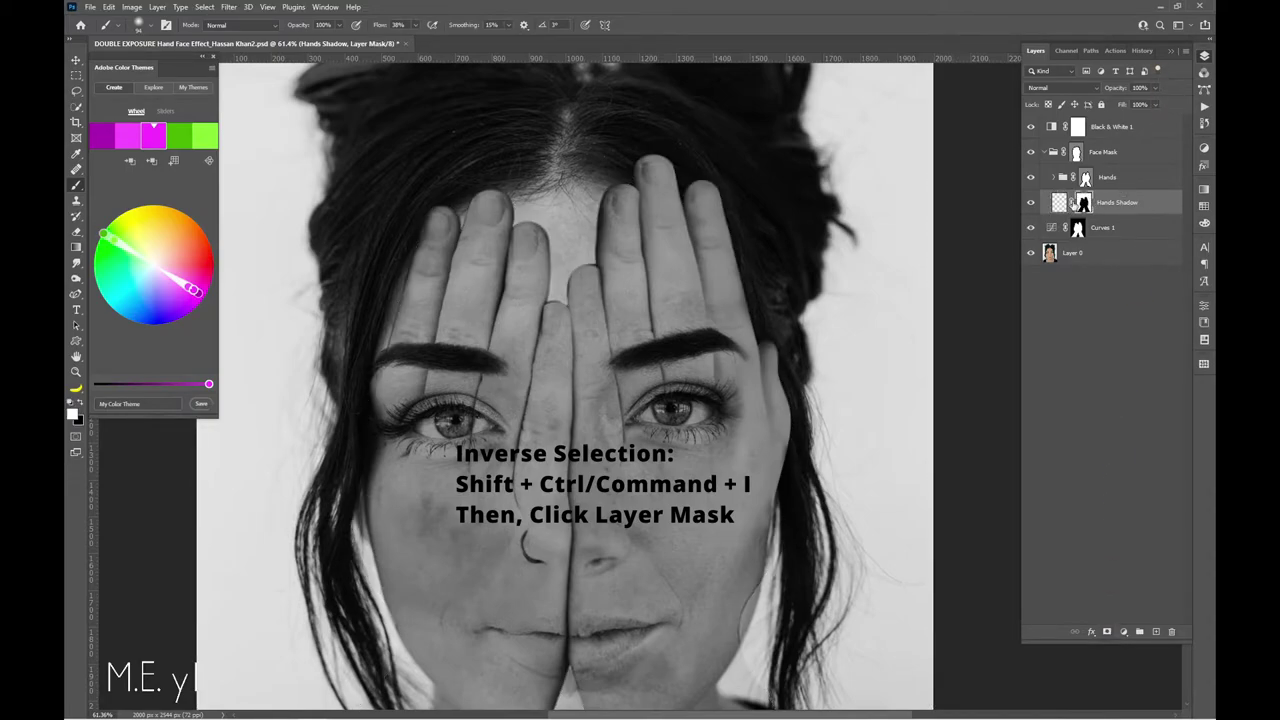
click(1059, 203)
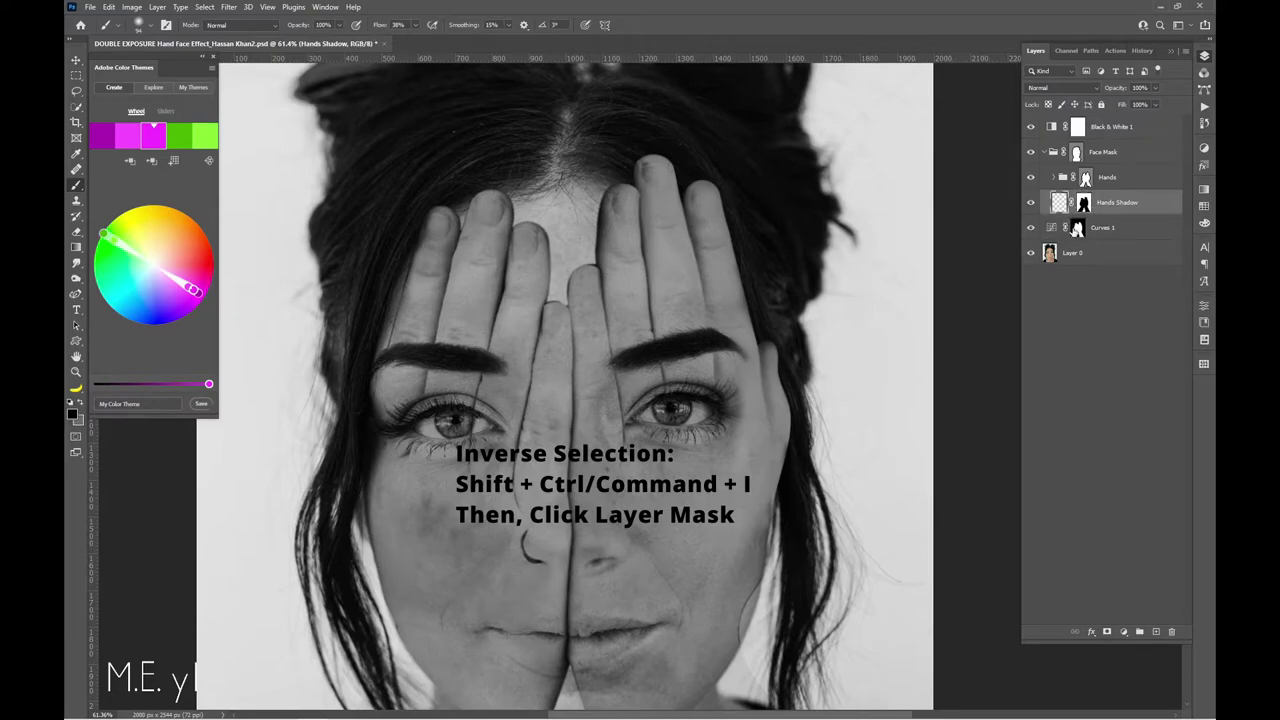
key(ctrl+minus)
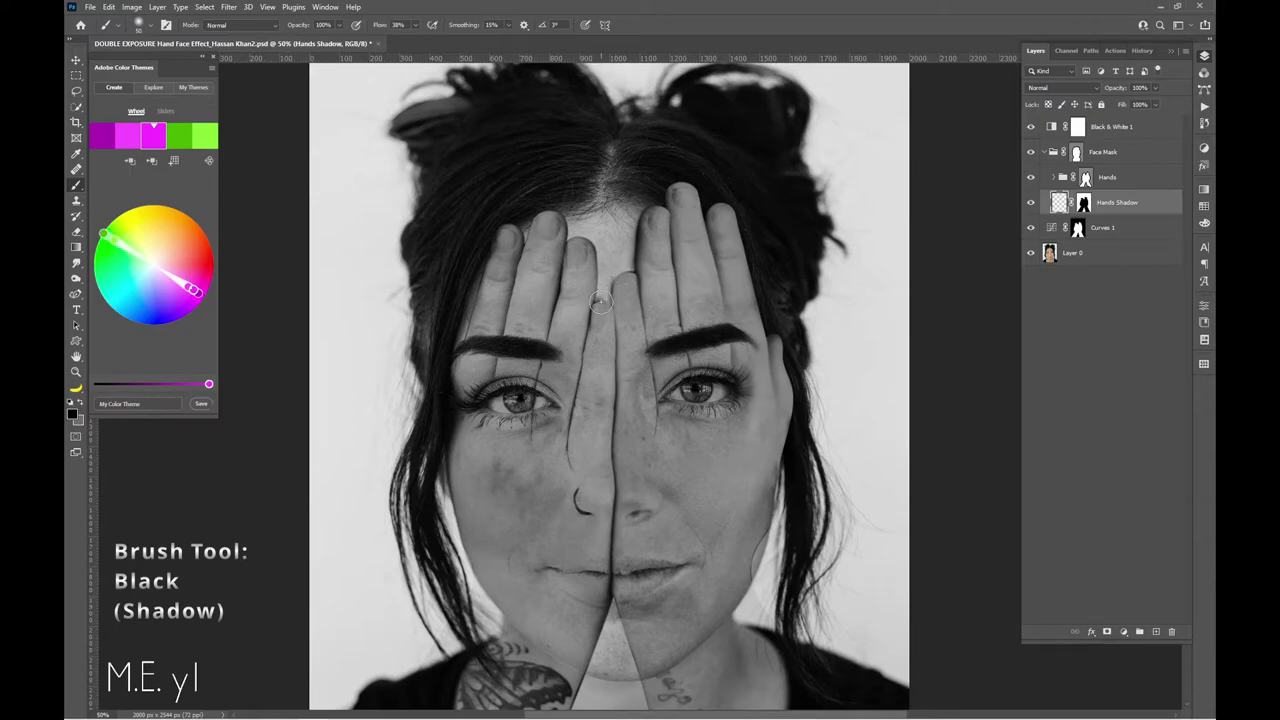
Zoom out and switch to the Eraser tool
scroll(605, 290, down, 2)
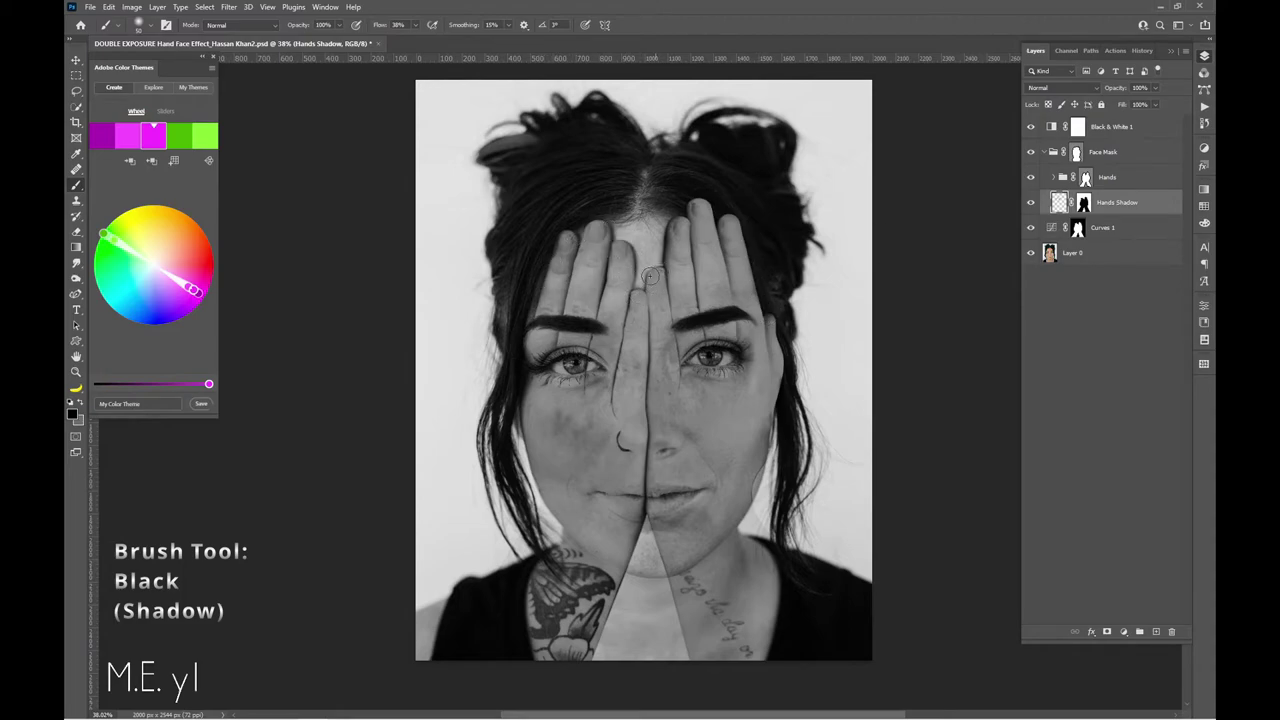
key(e)
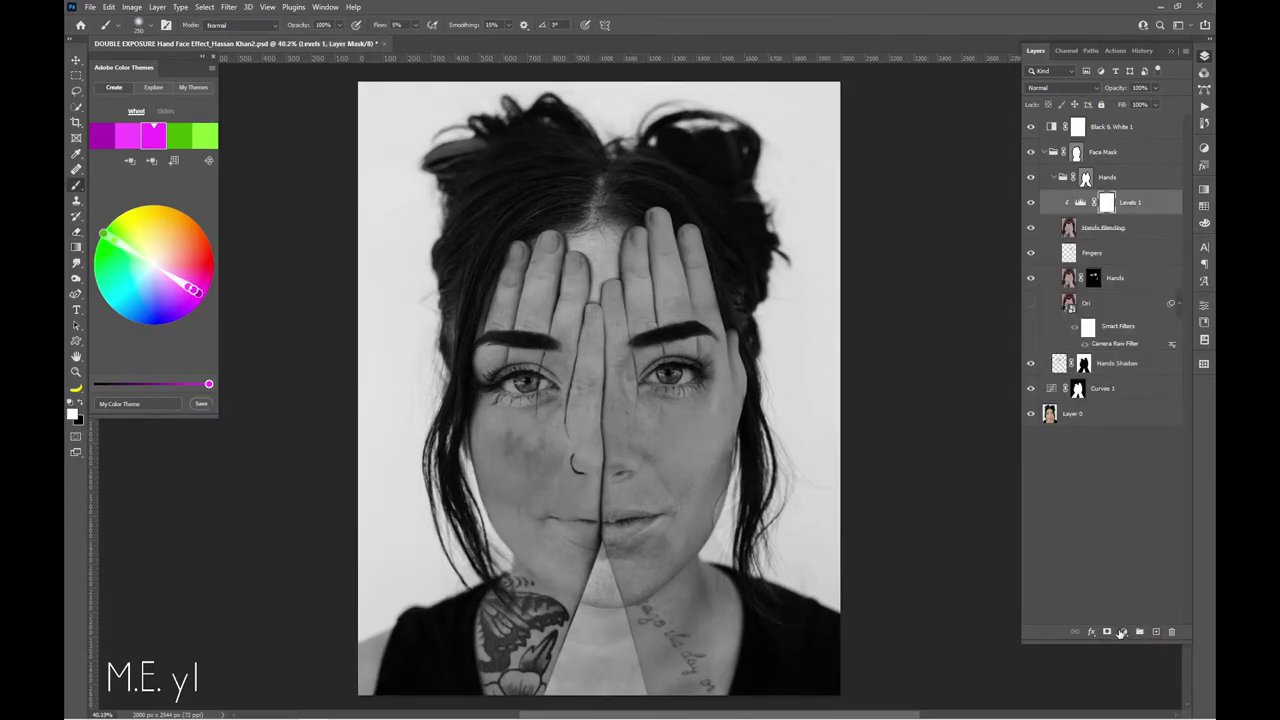
Add a Levels adjustment clipped to the hands, with its white point lowered and its mask inverted
click(1124, 632)
click(1180, 478)
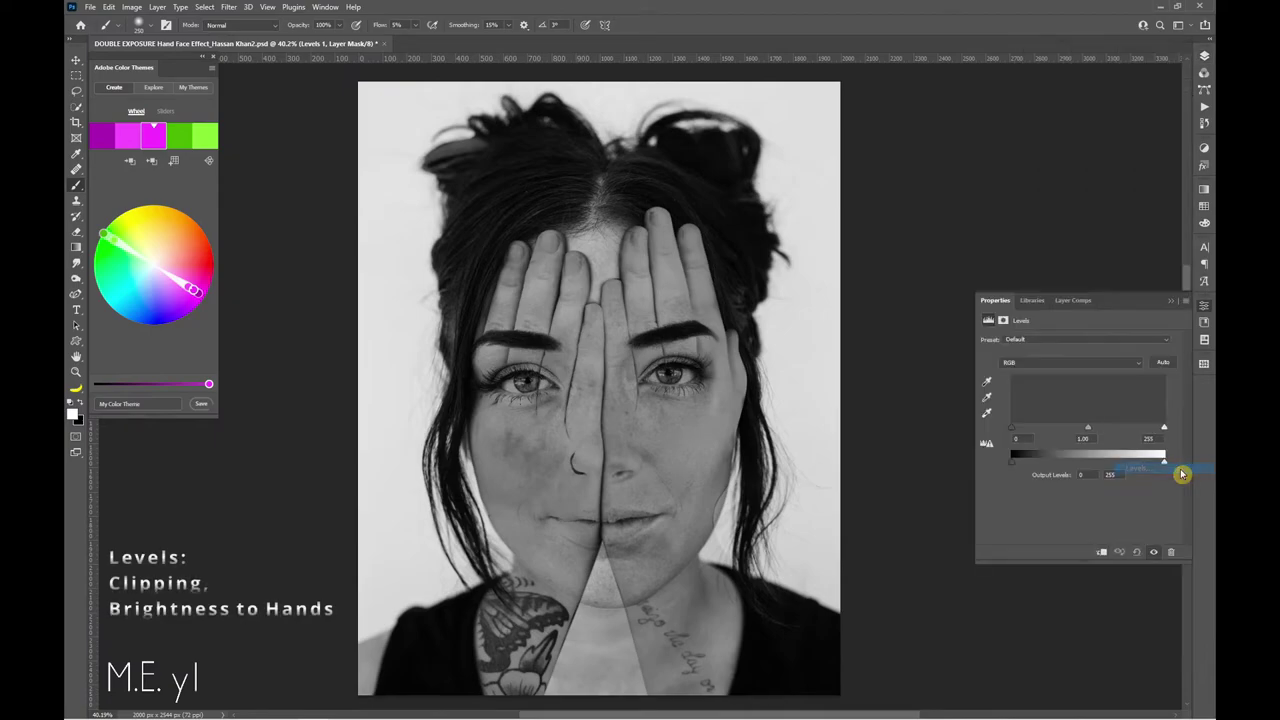
click(1101, 551)
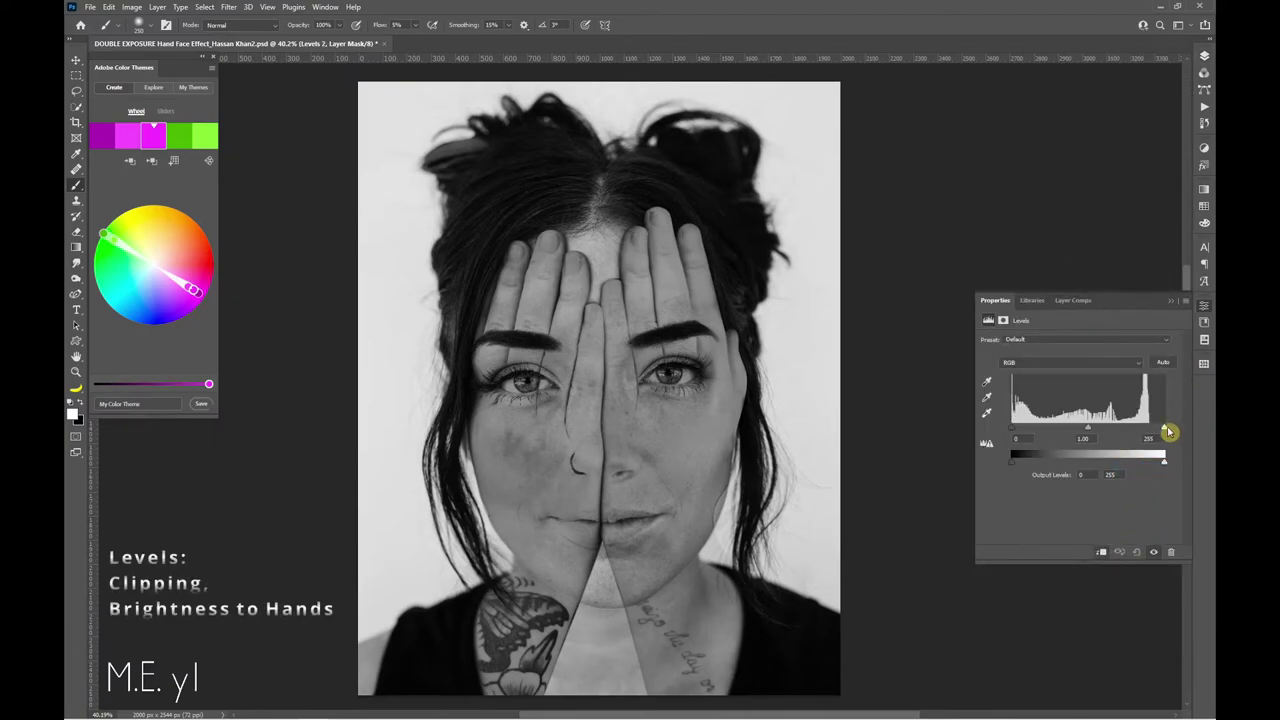
drag(1163, 429, 1128, 435)
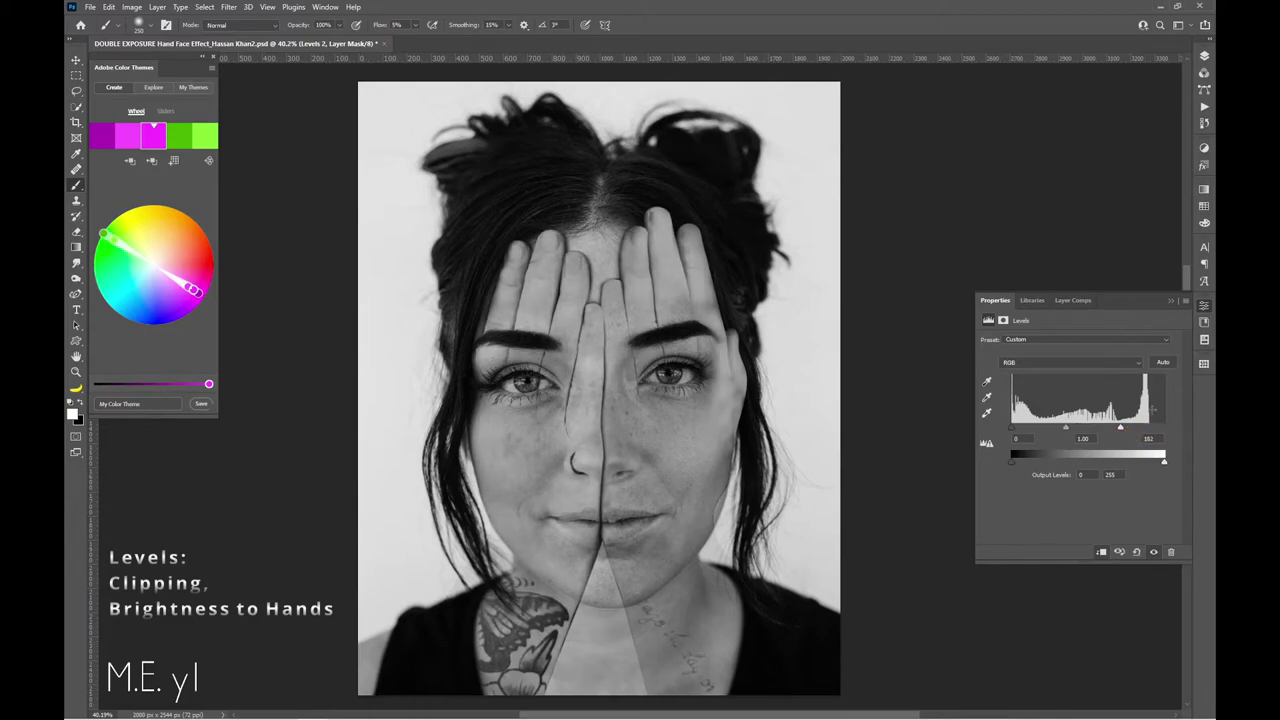
click(1204, 55)
key(ctrl+i)
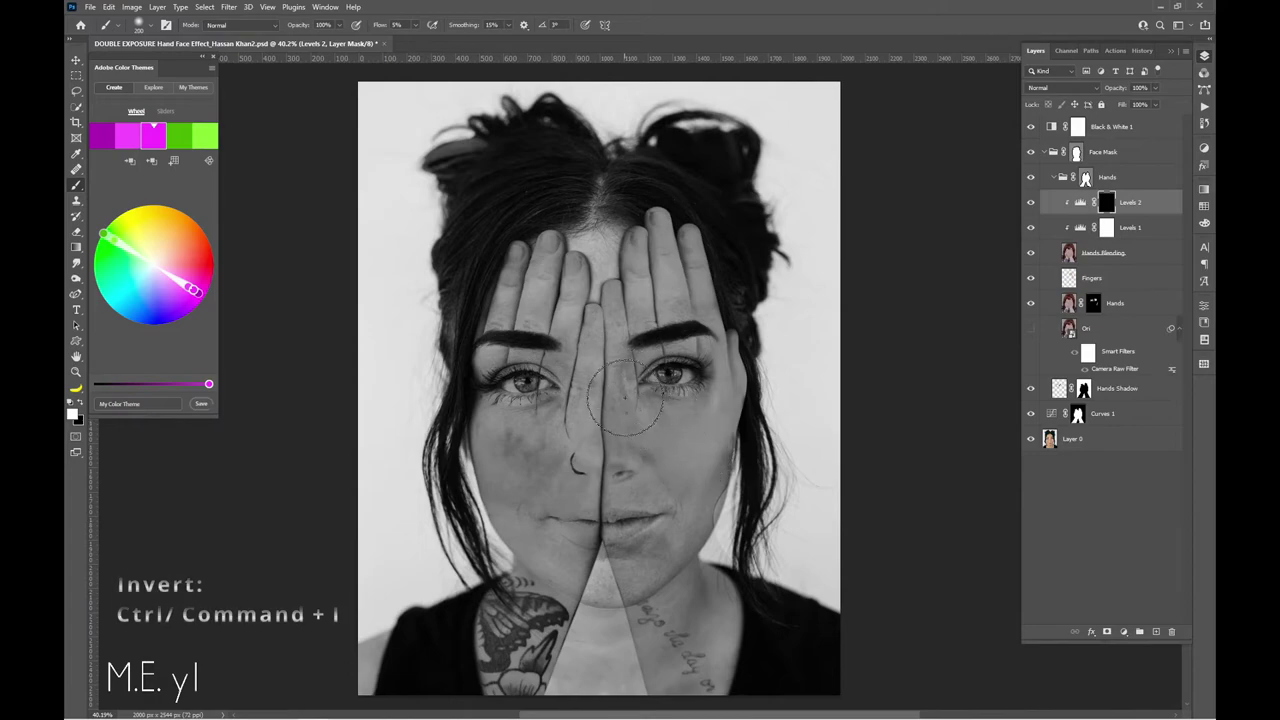
Paint white on the Levels mask with a soft brush at 25% flow over parts of the hands
alt+right_click(643, 423)
alt+right_click(670, 437)
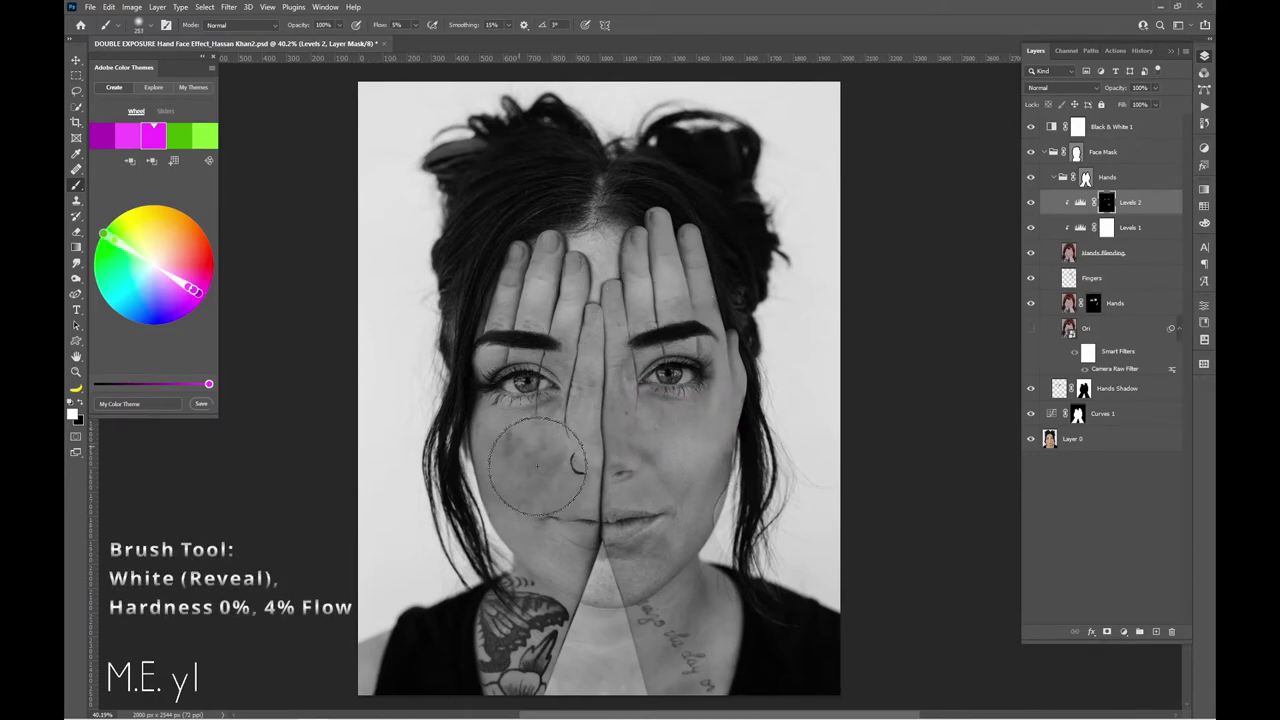
drag(670, 287, 570, 530)
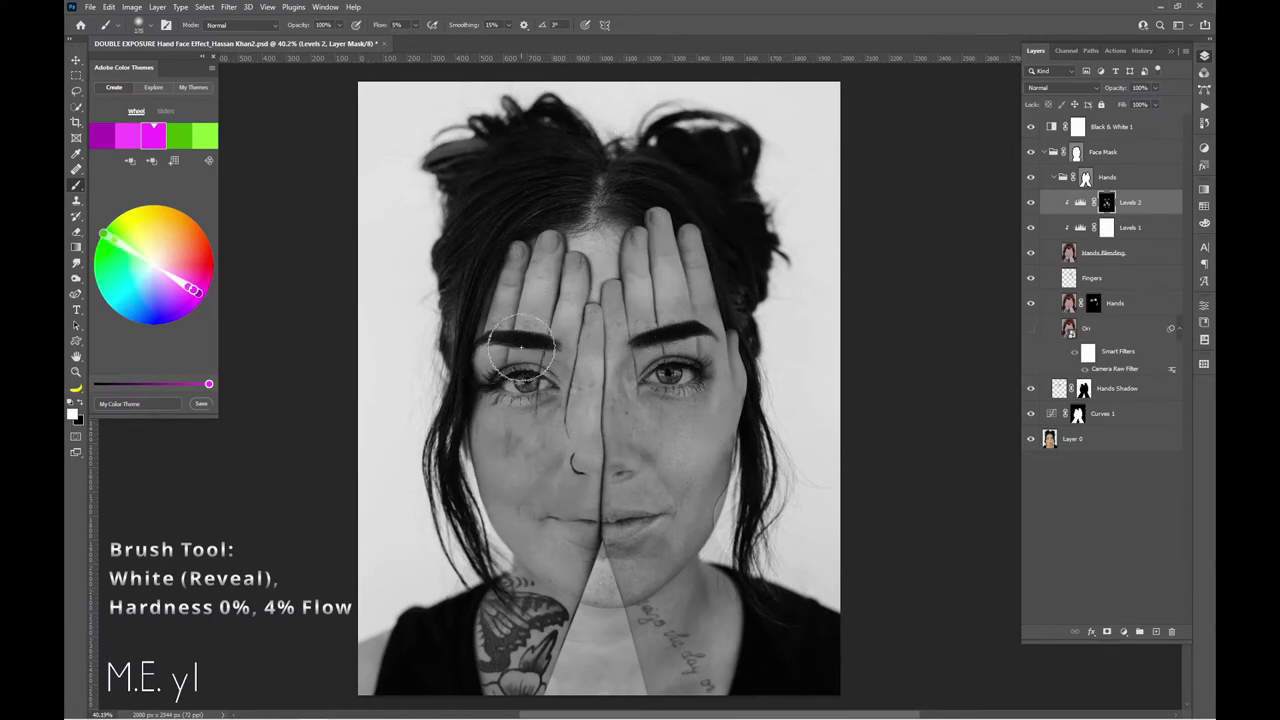
key(shift+2)
key(shift+5)
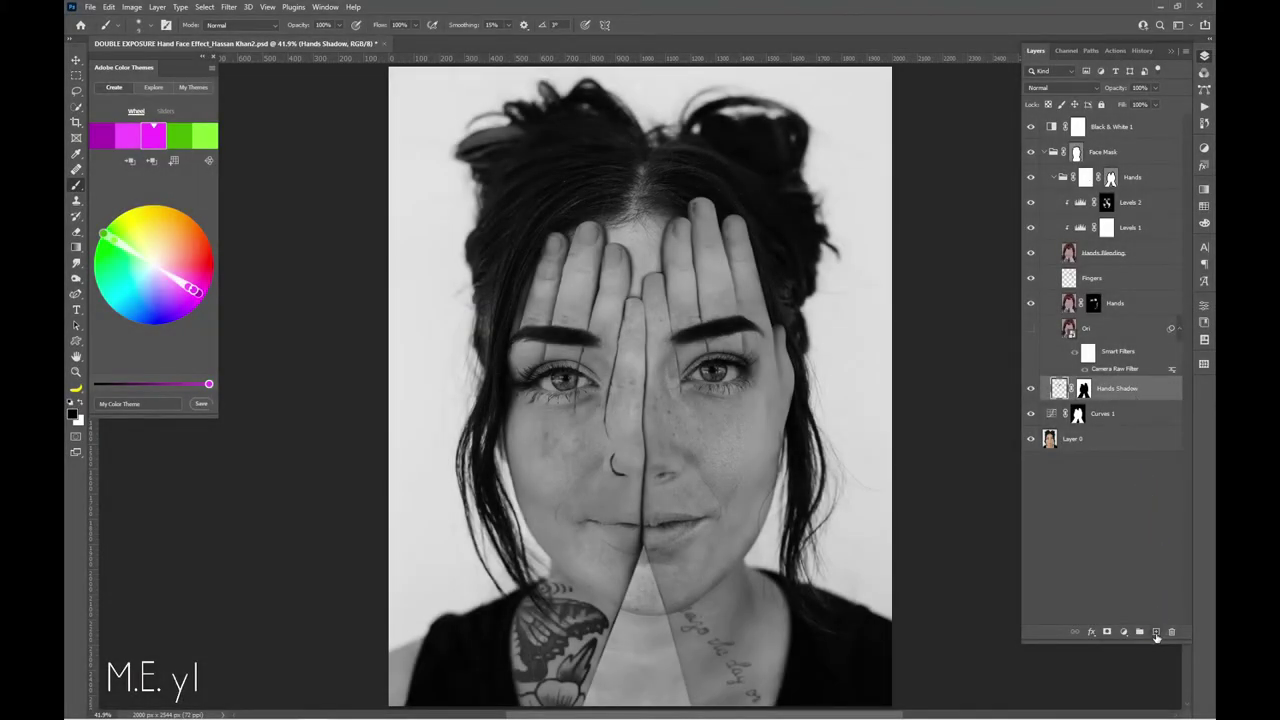
Add a new layer named Contact Shadow and copy the Hands Shadow mask onto it
click(1156, 632)
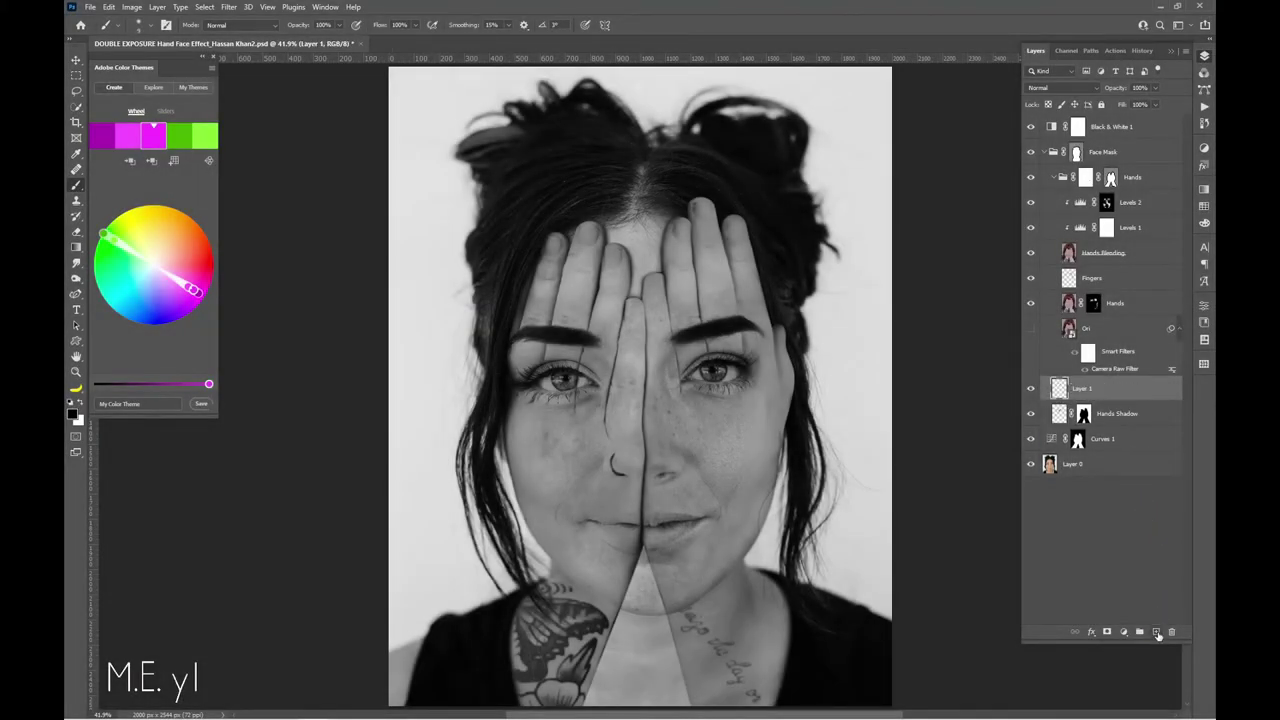
double_click(1115, 390)
text(adow)
key(Return)
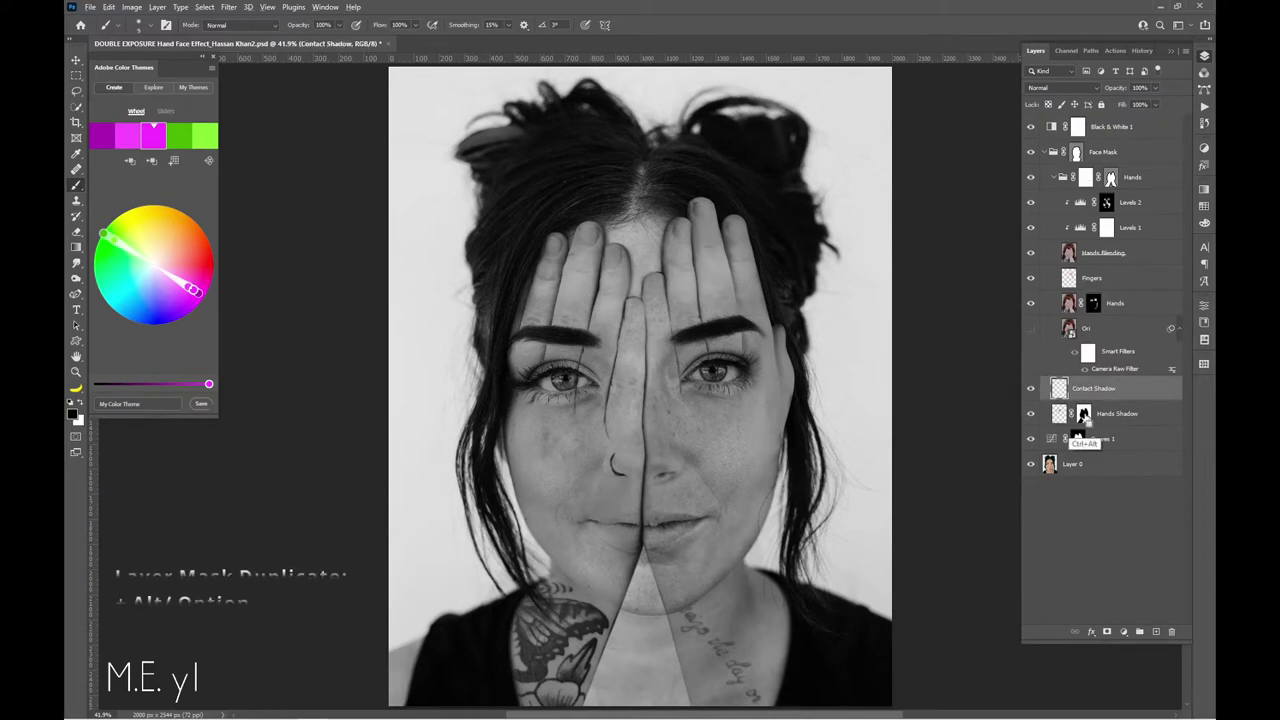
drag(1083, 413, 1085, 390)
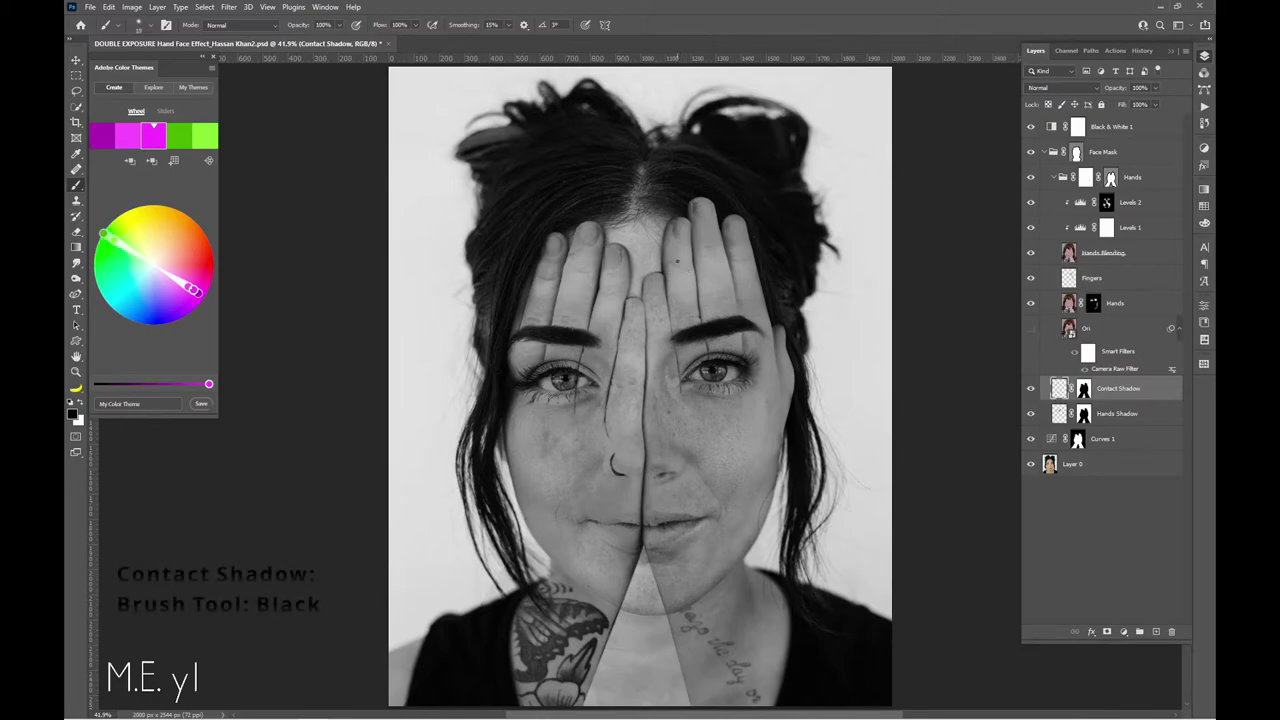
Zoom in and paint black contact shadows along the finger edges on the forehead
scroll(648, 228, up, 3)
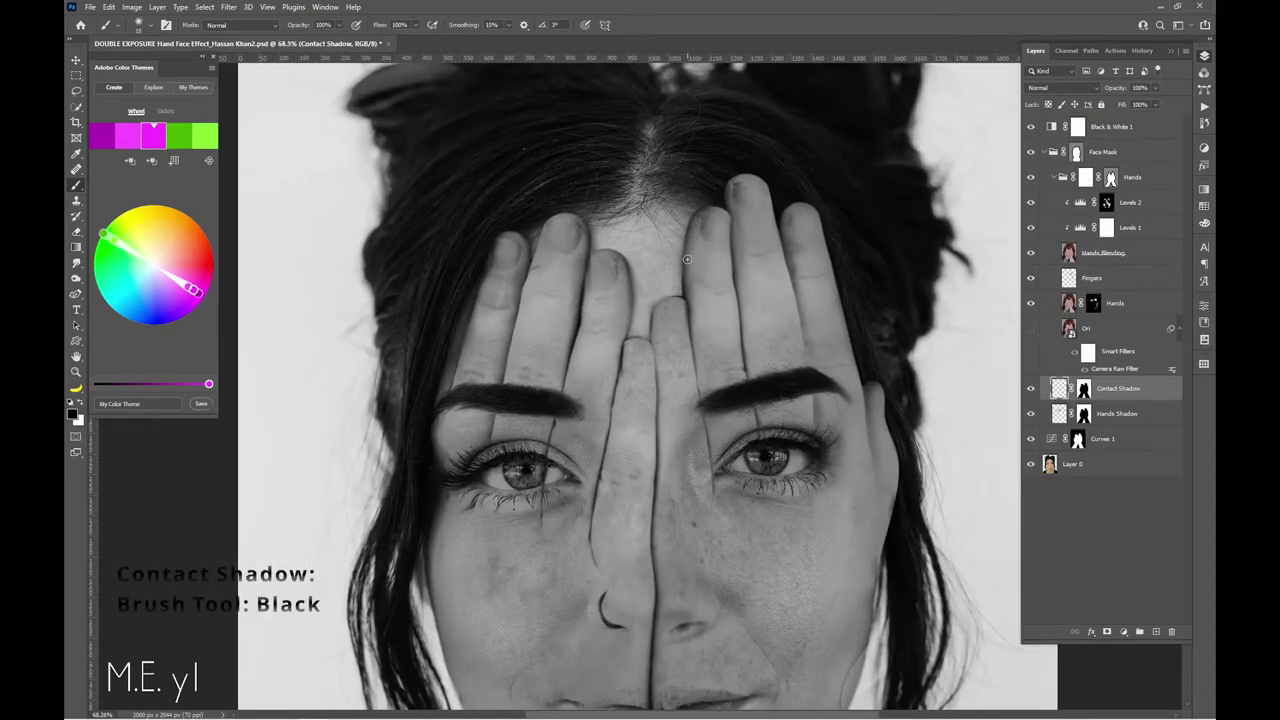
drag(689, 231, 691, 301)
drag(595, 257, 627, 344)
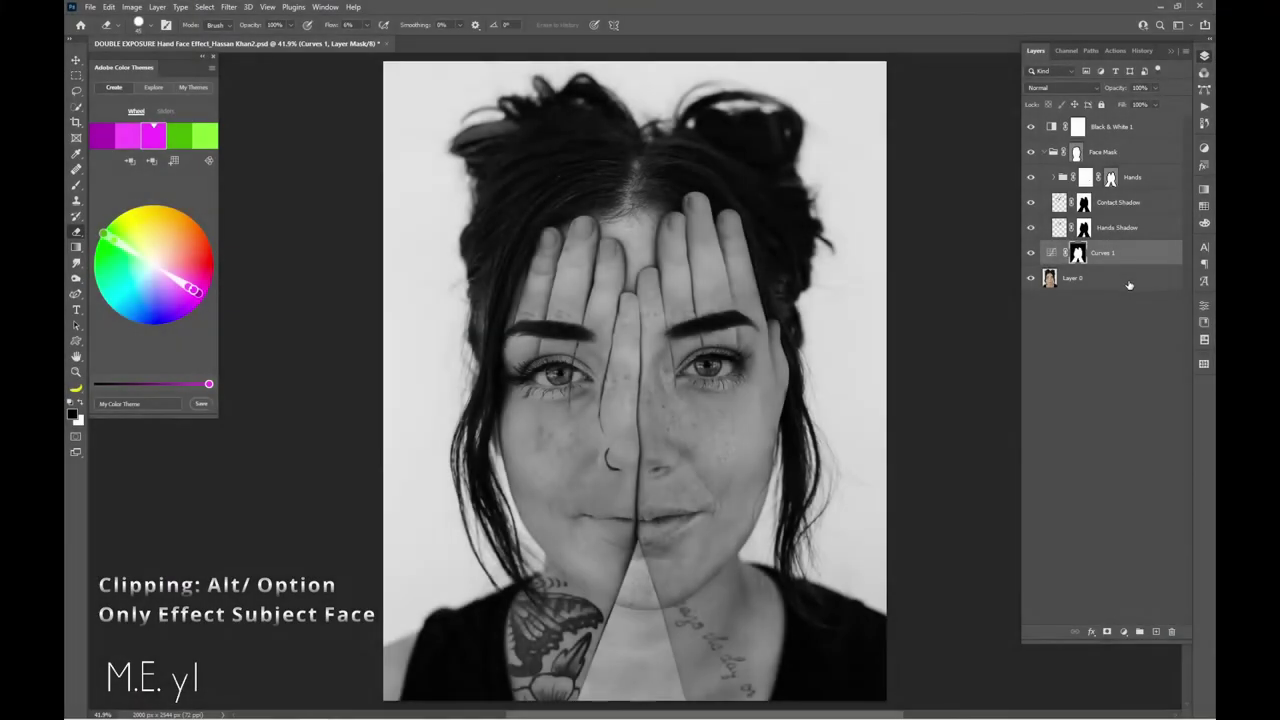
Clip Curves 1, then add a Levels 3 adjustment with midtones darkened to 0.88 for face contrast
alt+click(1126, 264)
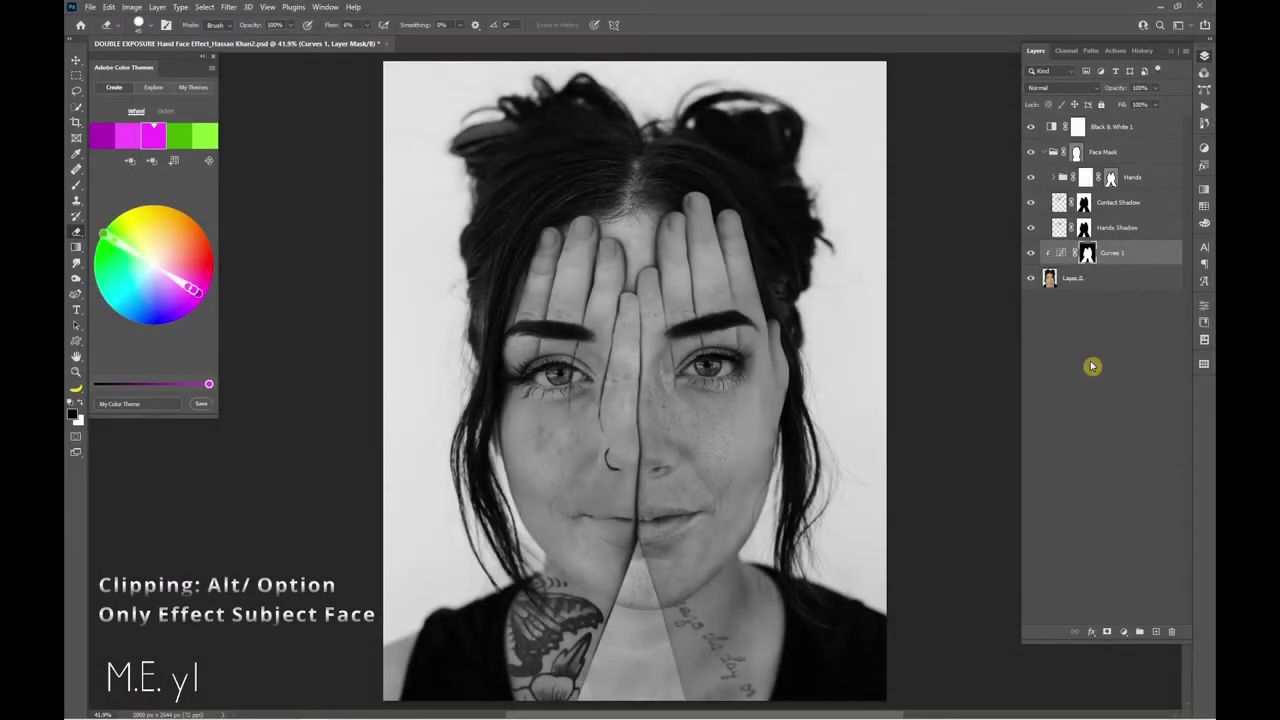
click(1124, 634)
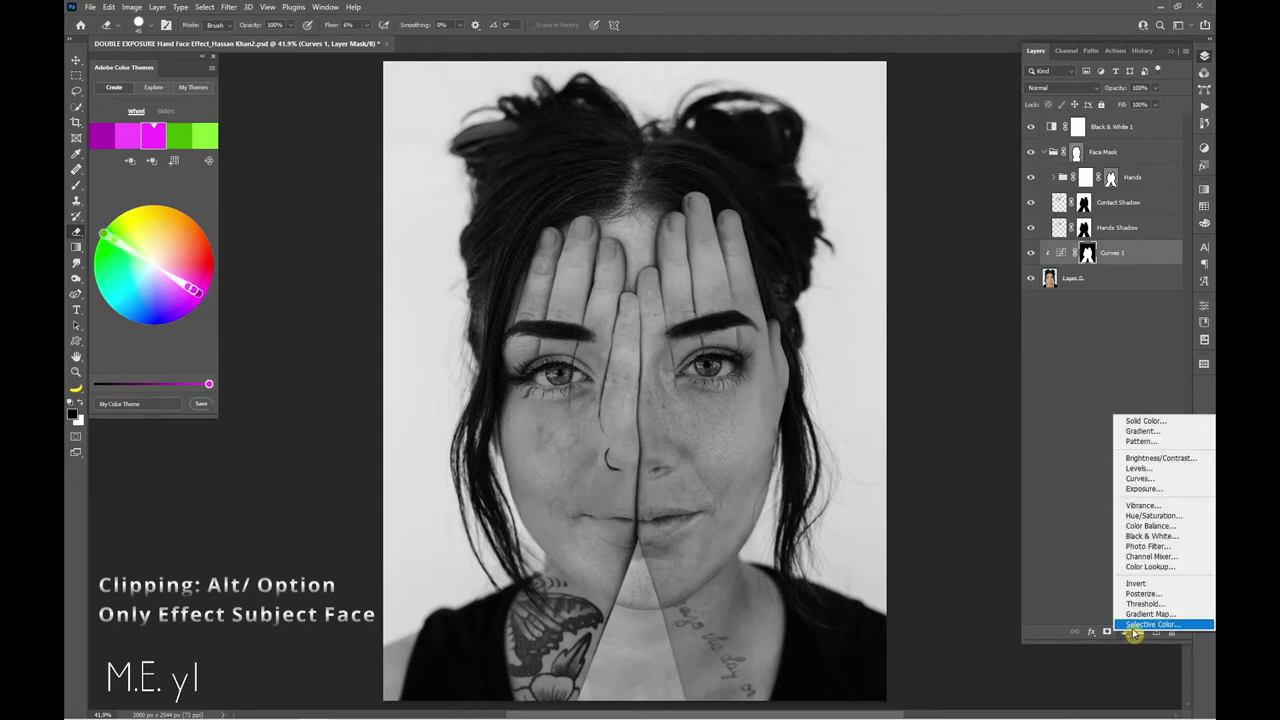
click(1140, 468)
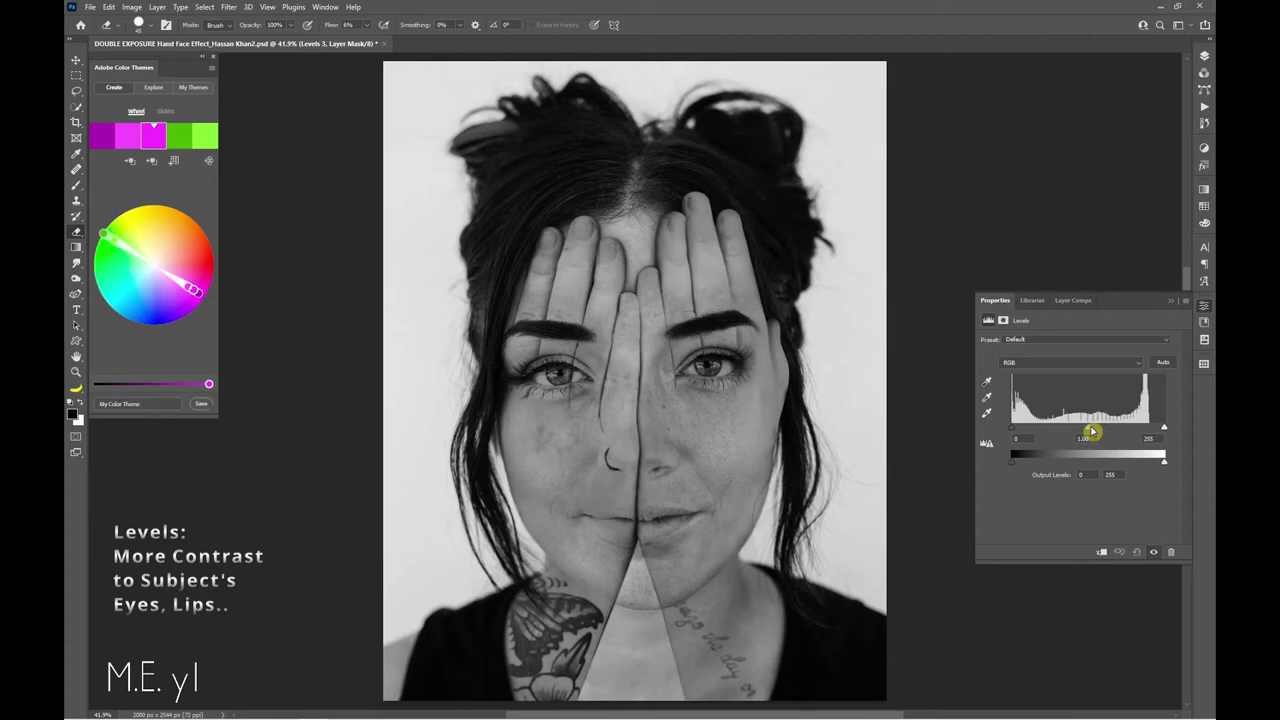
drag(1090, 431, 1109, 431)
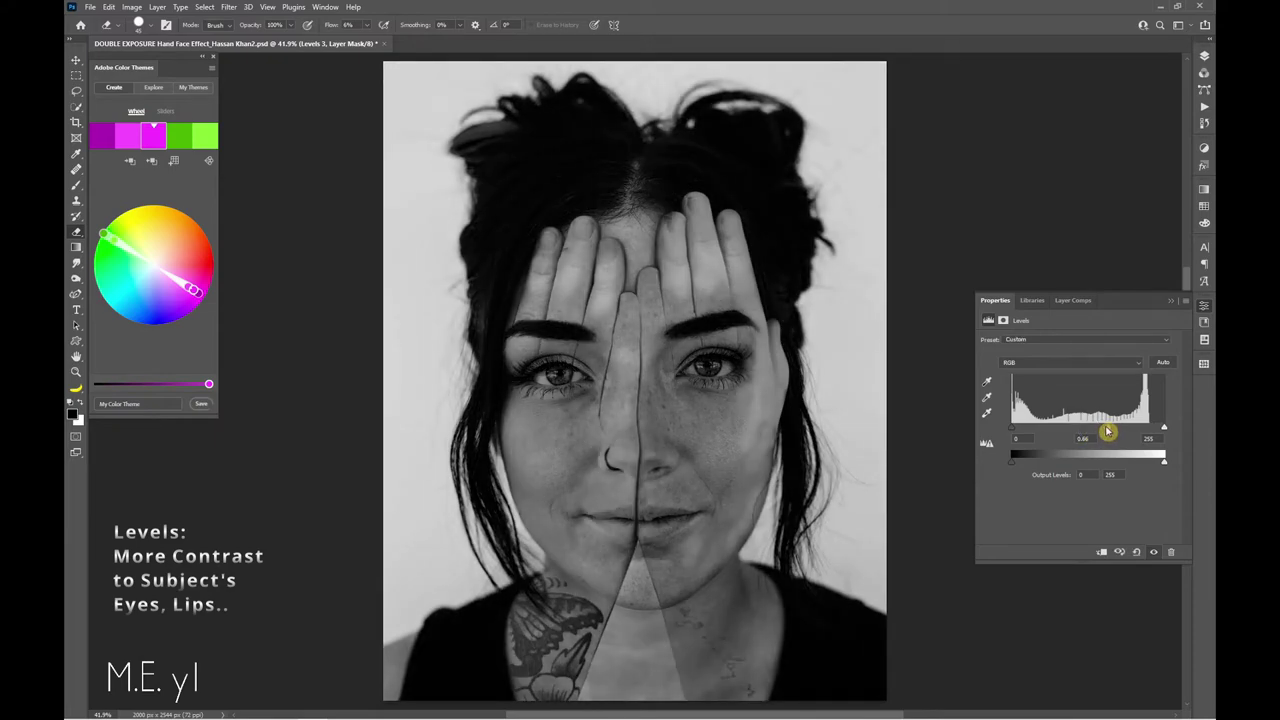
click(1204, 56)
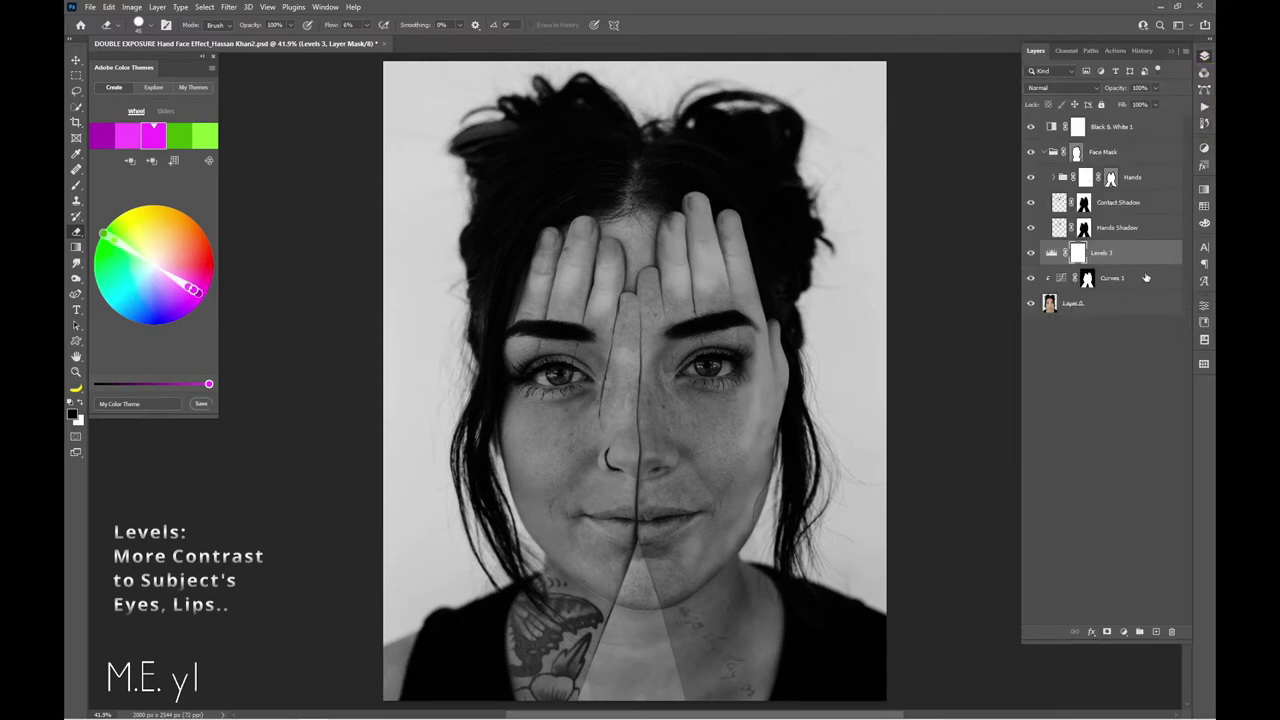
click(1032, 253)
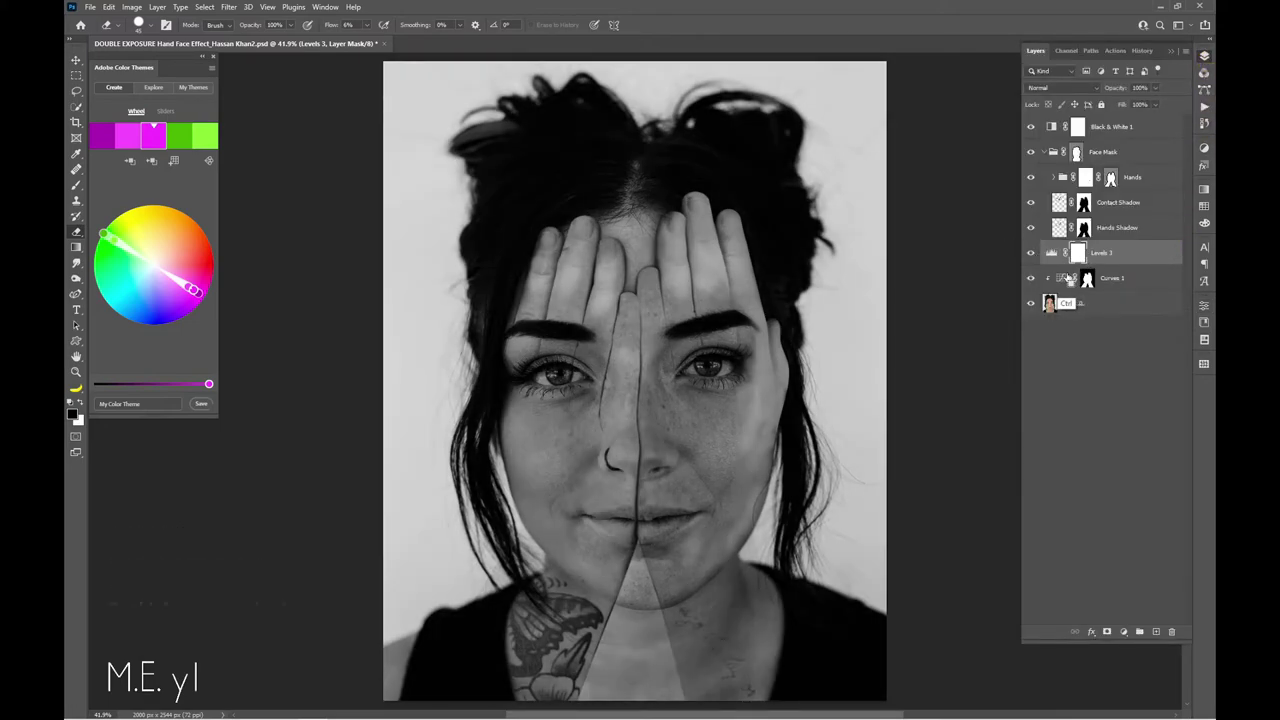
Invert the Levels 3 mask, clip it to the layer below, and pick a white brush
key(ctrl+i)
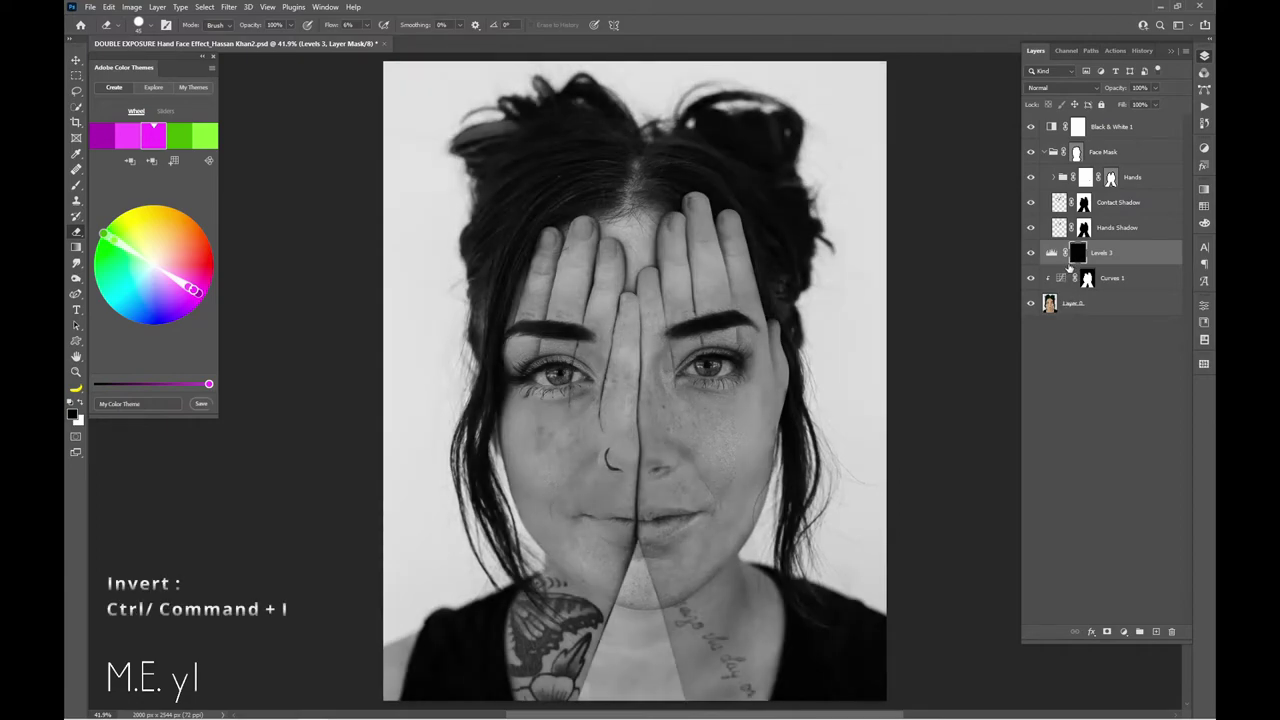
alt+click(1070, 265)
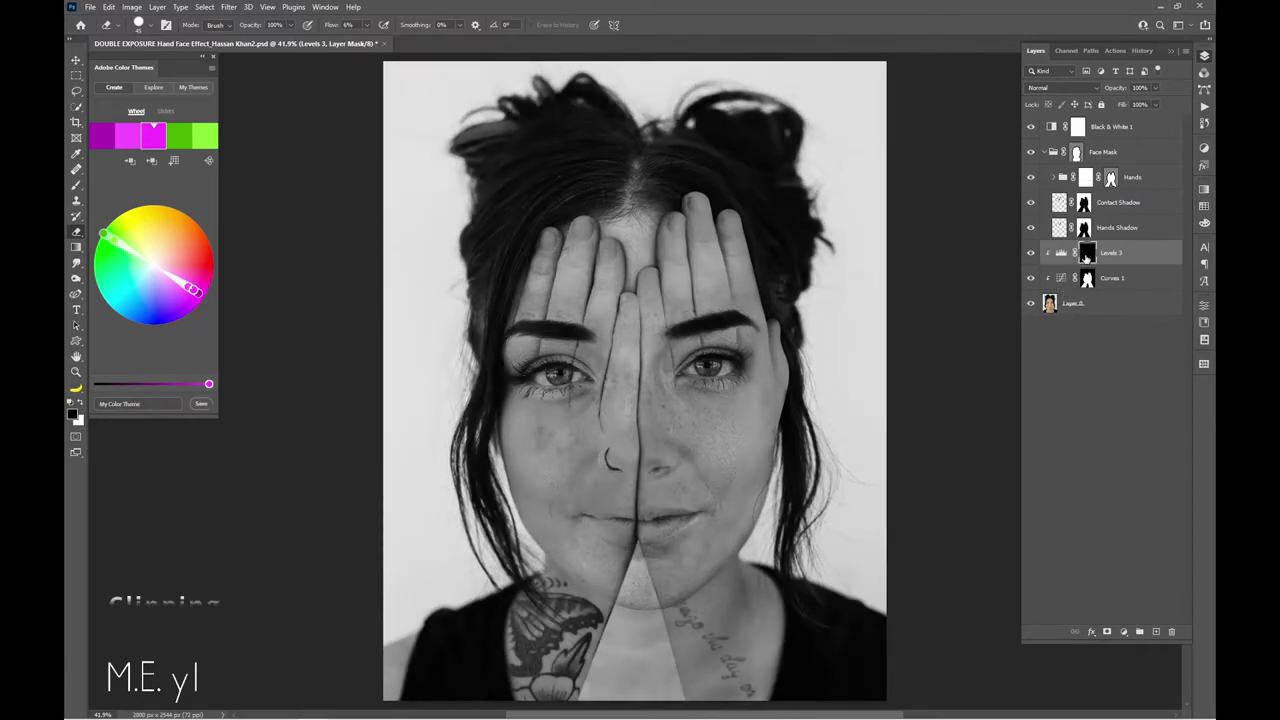
key(b)
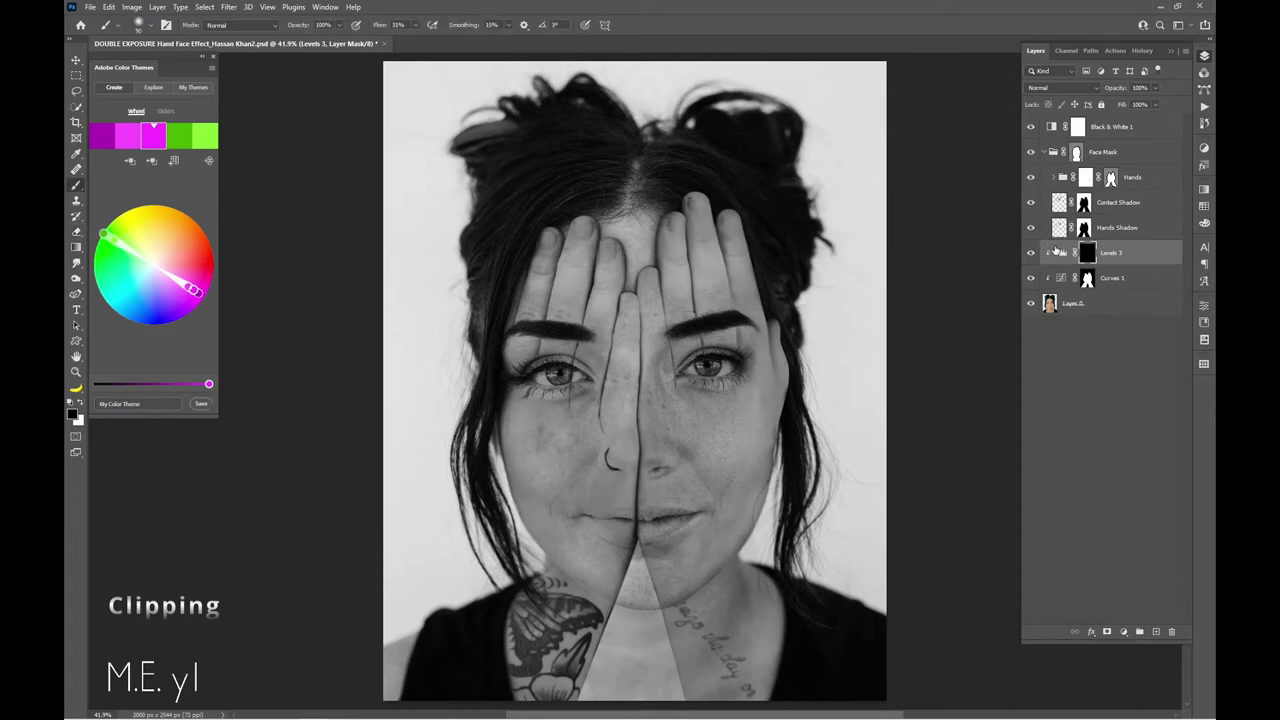
key(x)
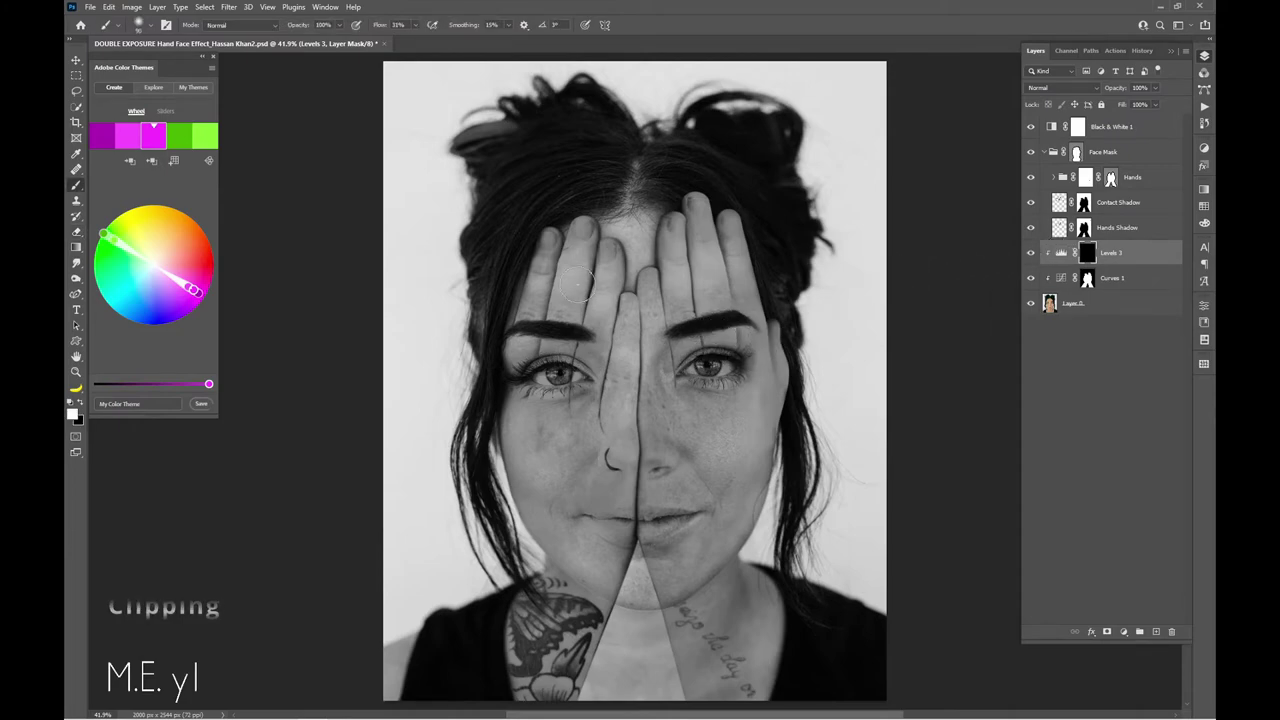
Paint the added contrast back over both eyes with a soft brush, then compare with Levels 3 toggled
alt+right_click(720, 390)
drag(720, 390, 710, 362)
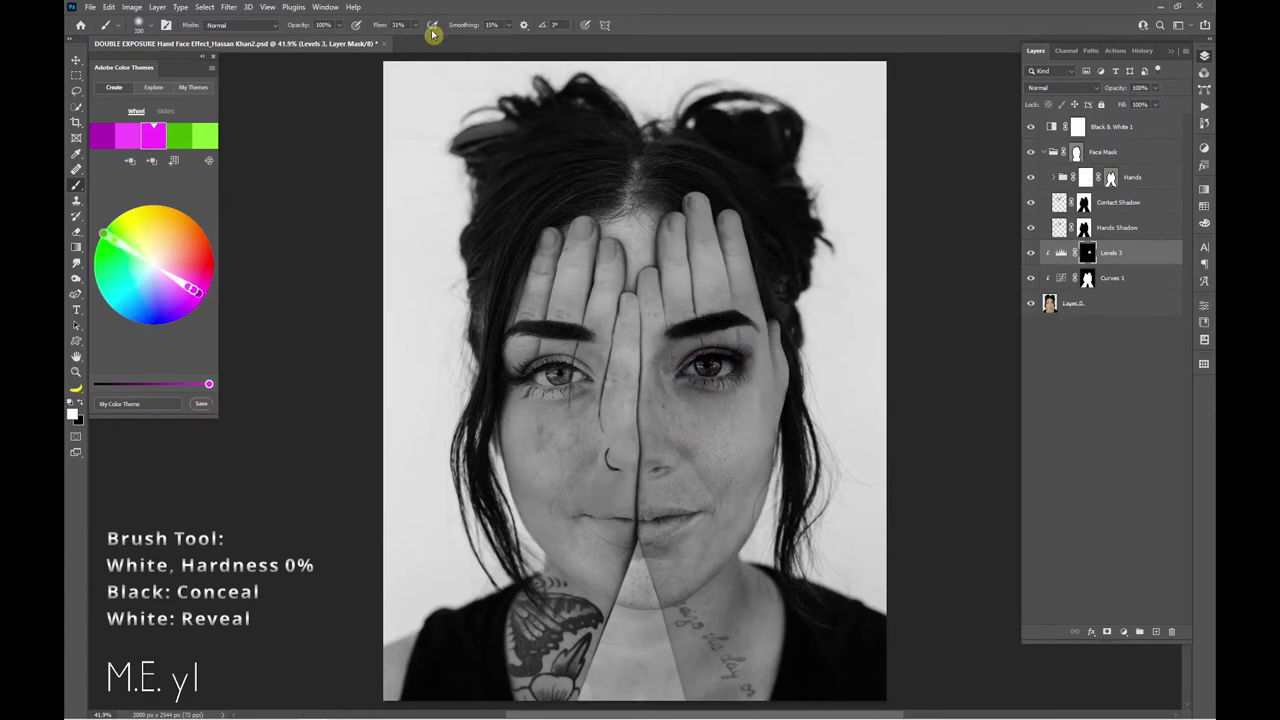
drag(386, 25, 370, 25)
mouse_move(550, 362)
mouse_down()
mouse_move(615, 340)
mouse_move(505, 485)
mouse_up()
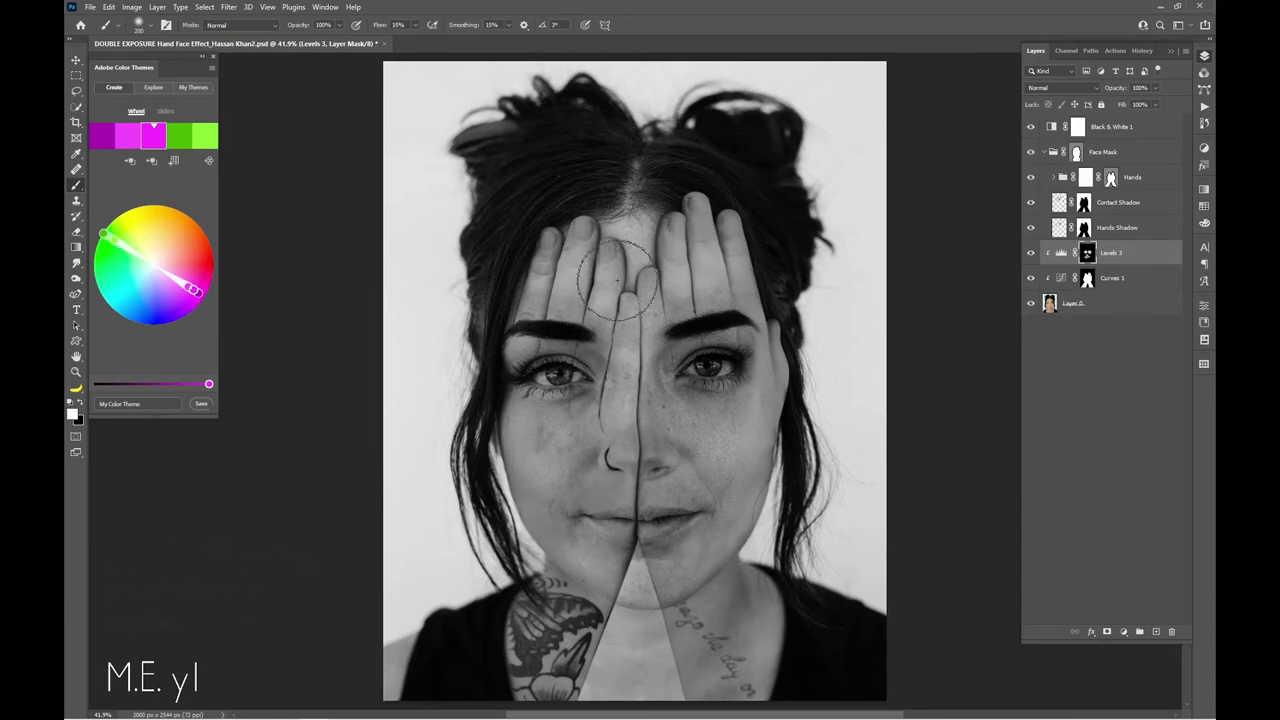
key(x)
key(x)
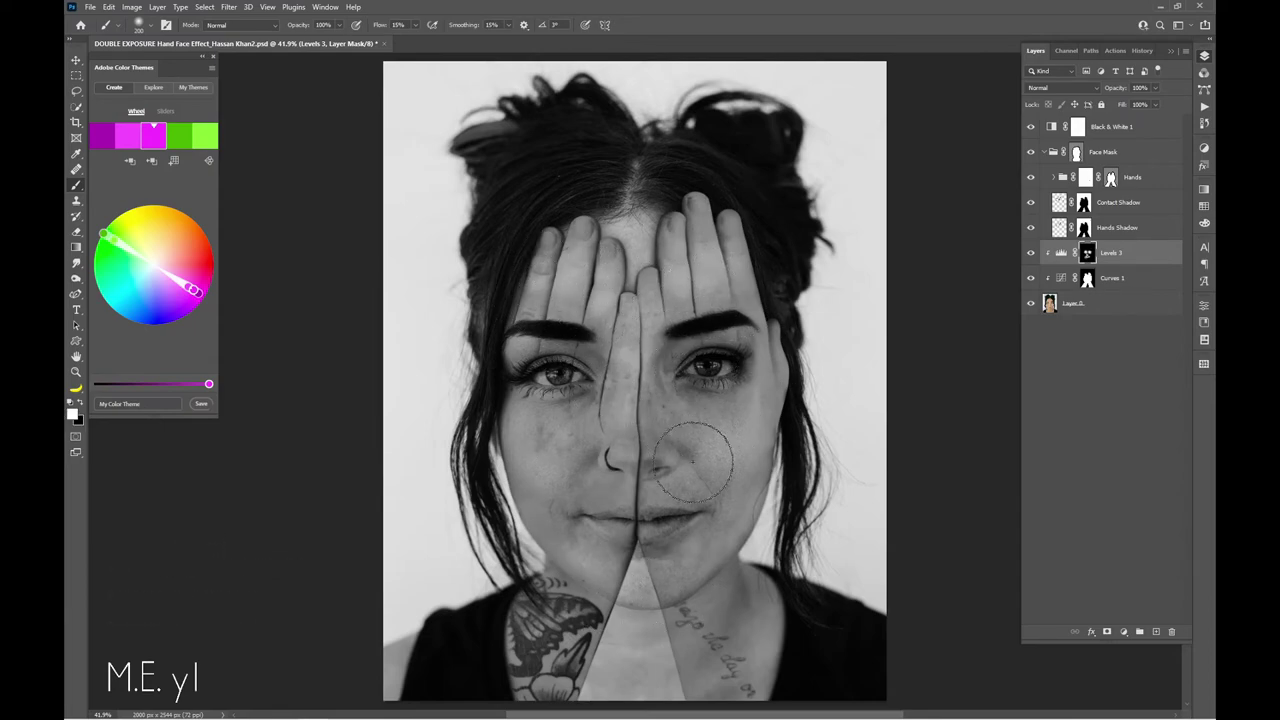
click(1031, 253)
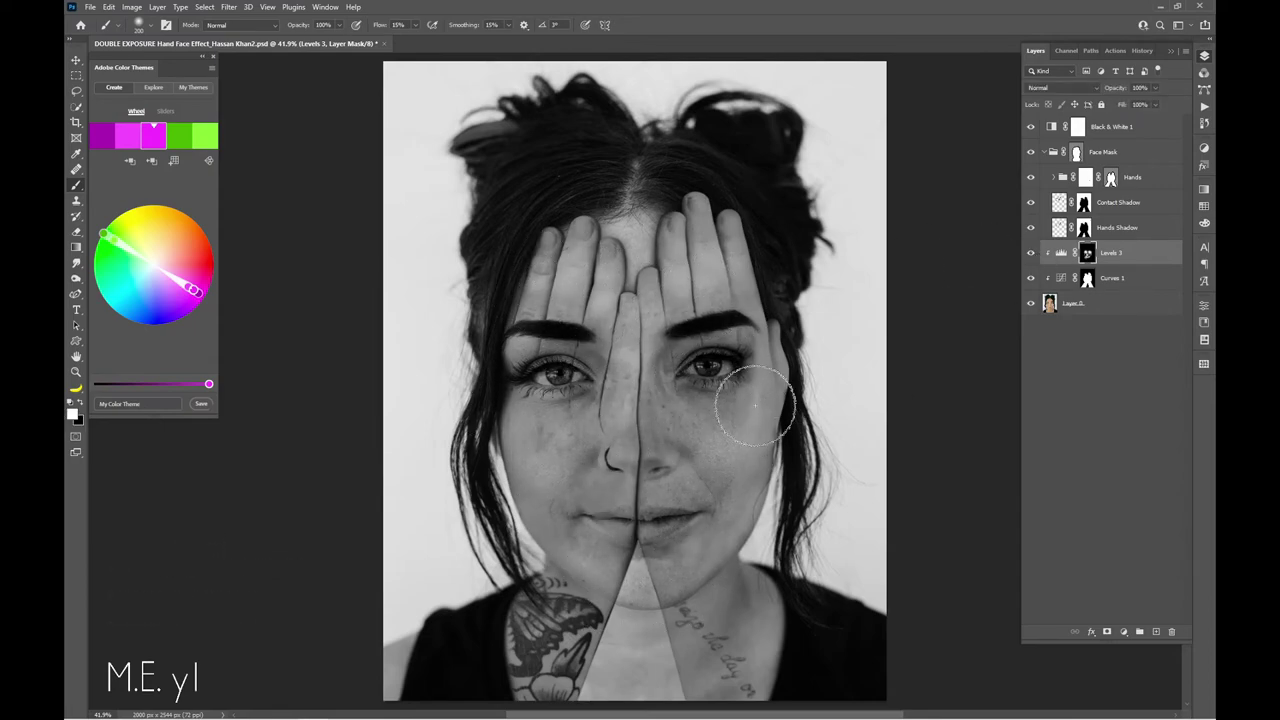
click(1032, 253)
Group the face layers as Face, convert the group to a smart object, and hide Black & White 1
click(1046, 153)
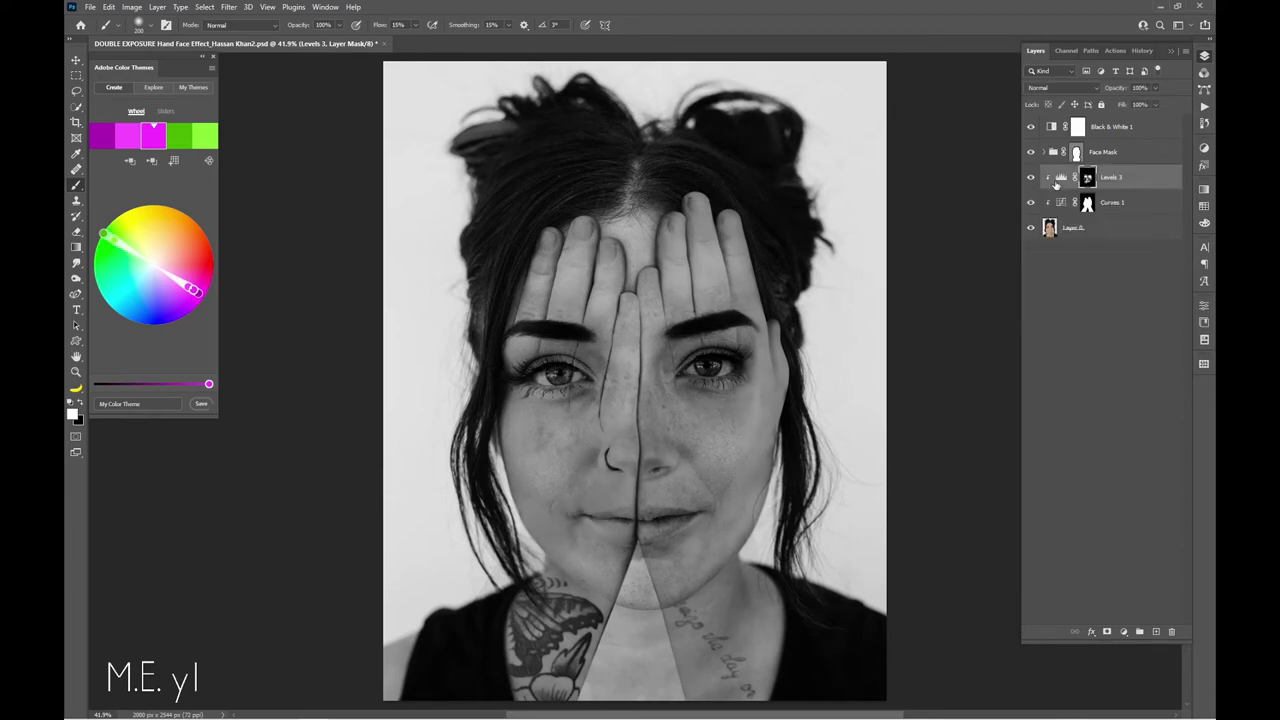
shift+click(1110, 152)
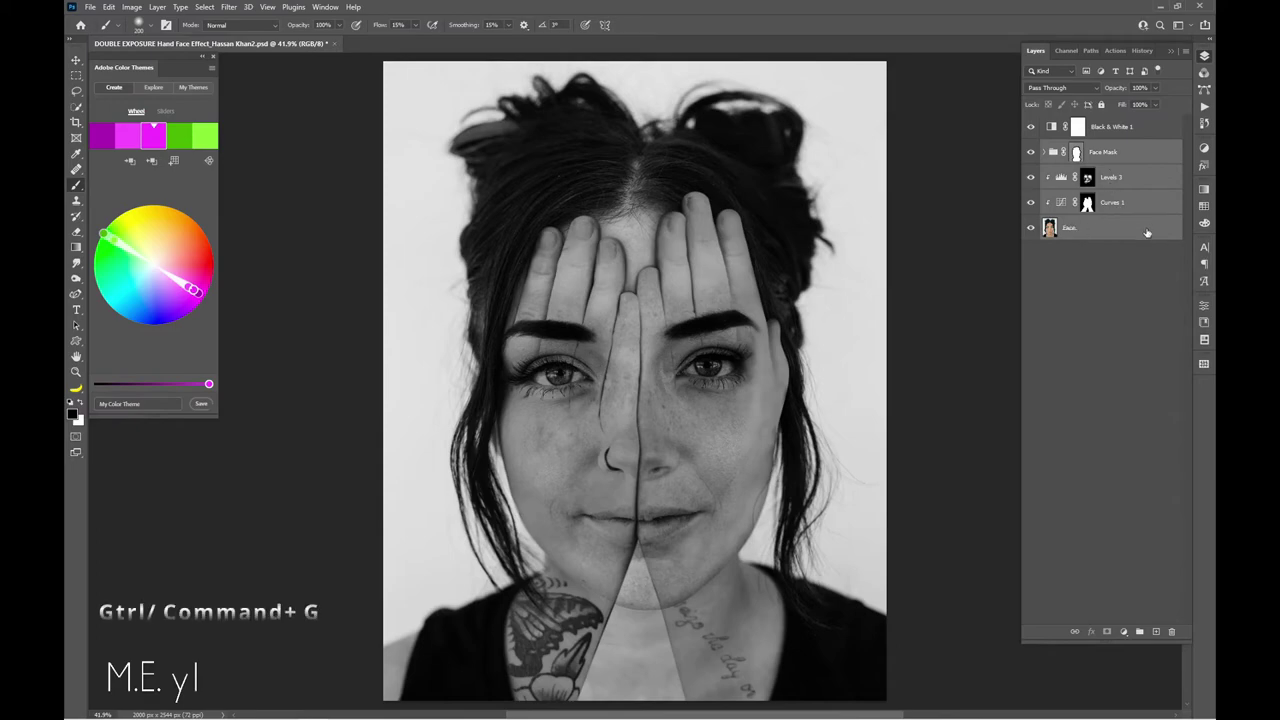
key(ctrl+g)
text(Face)
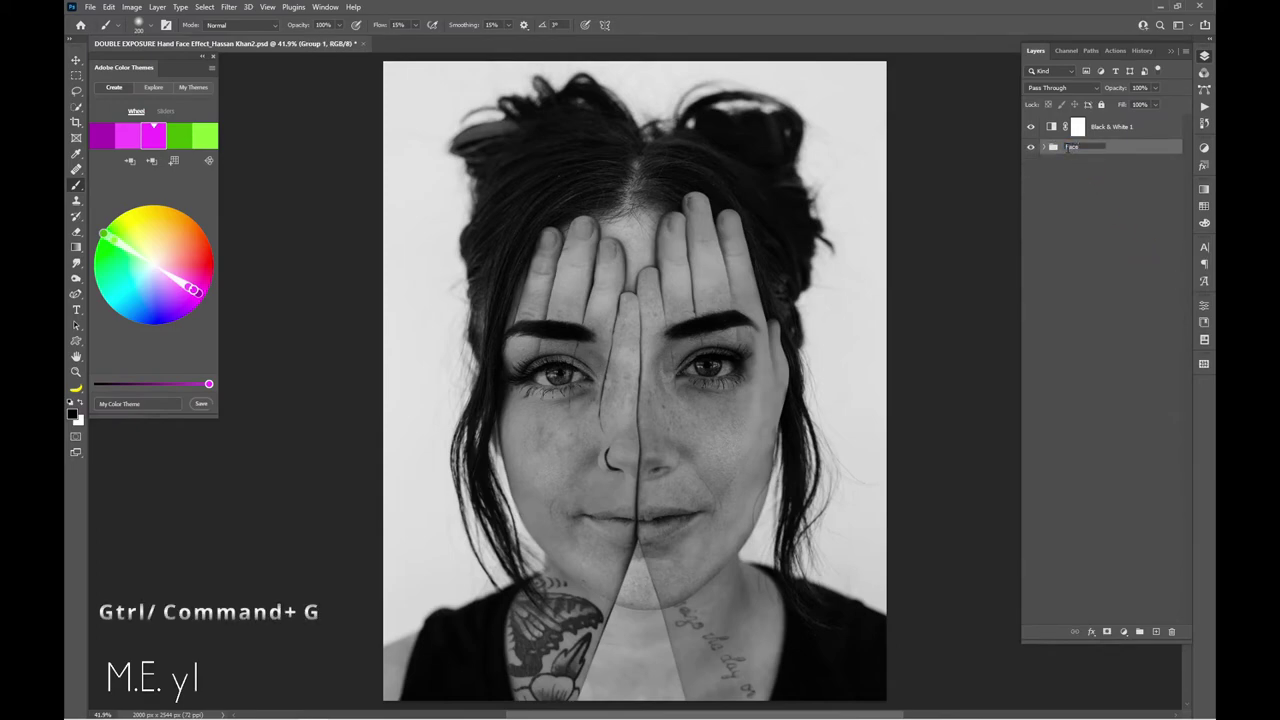
key(Return)
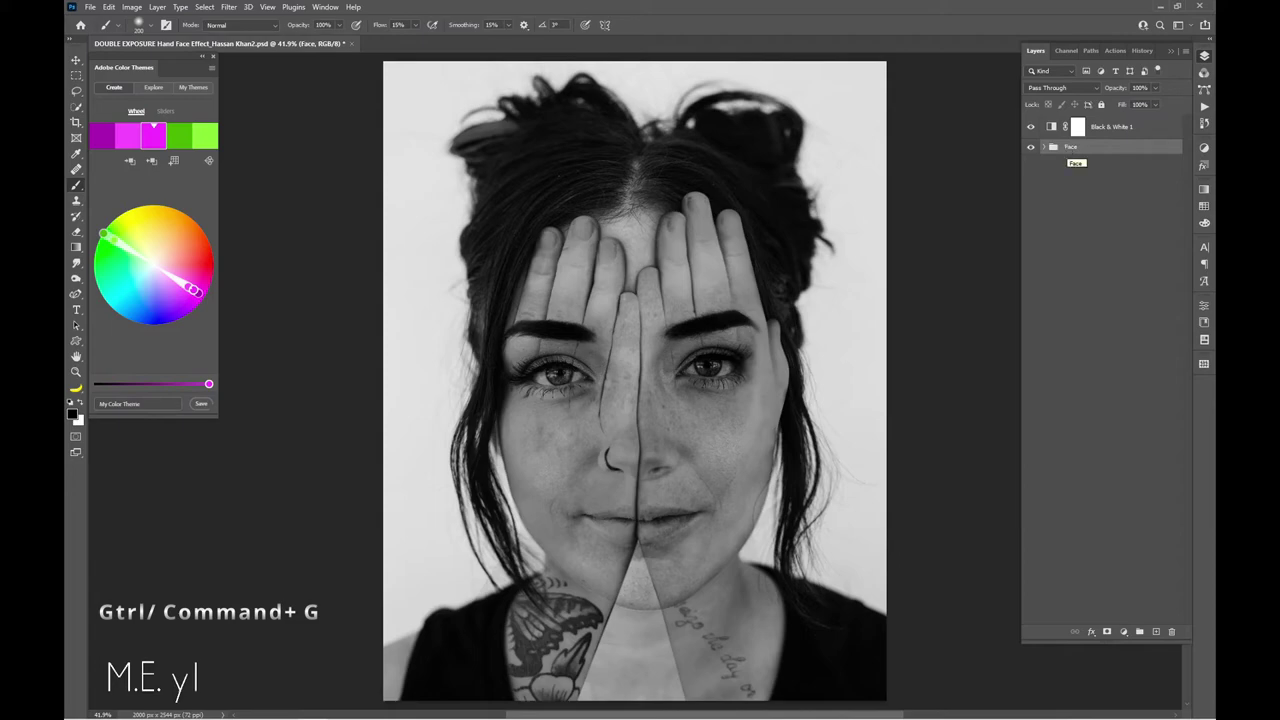
right_click(1119, 147)
click(1182, 303)
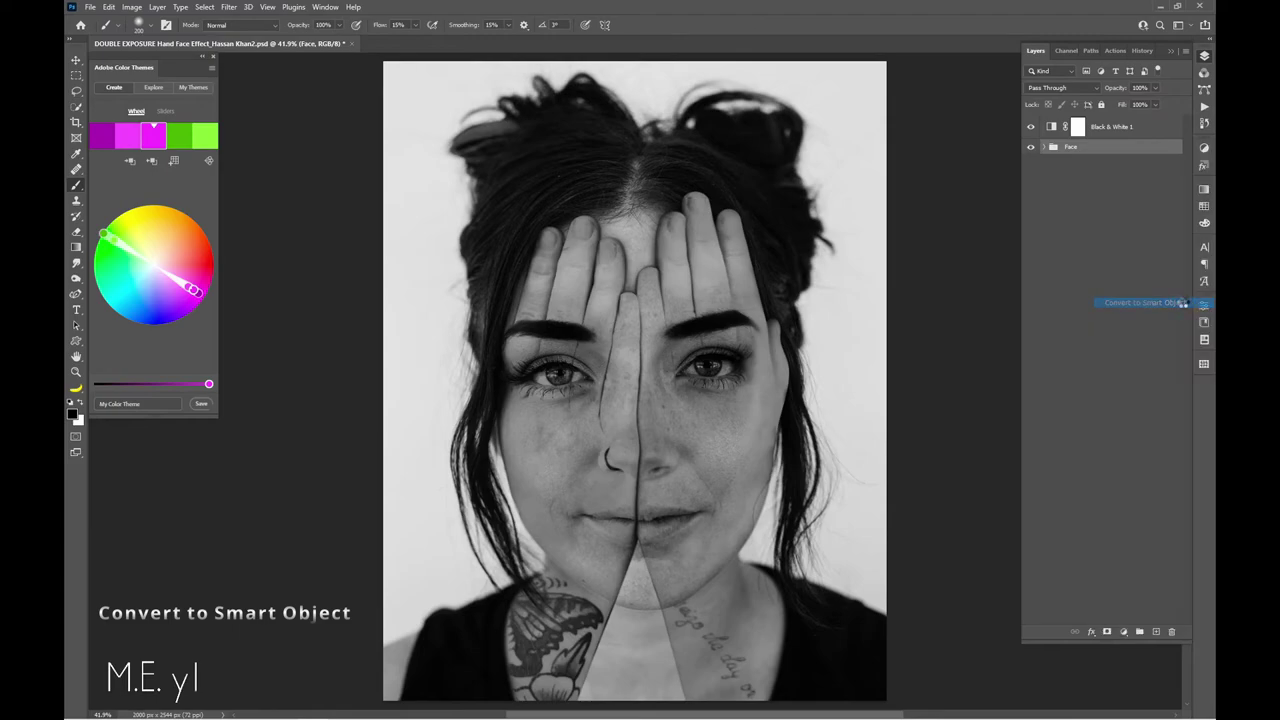
click(1031, 127)
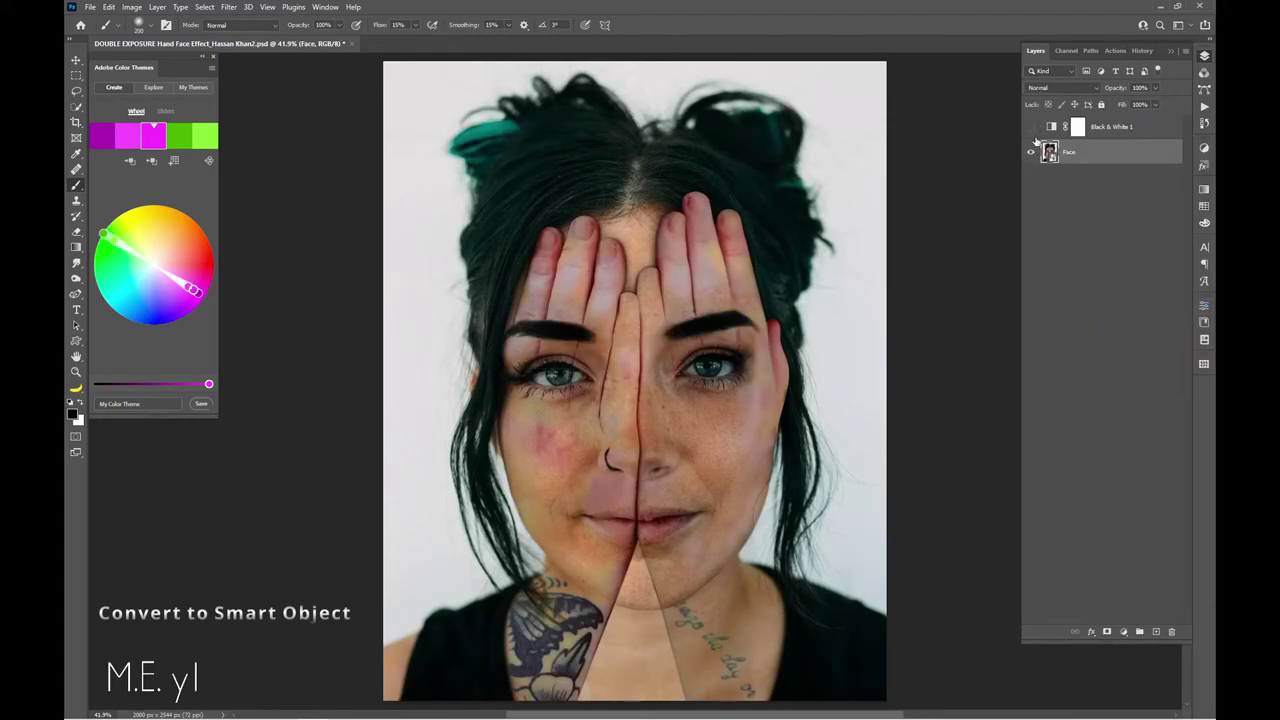
Apply a monochrome Camera Raw Filter to Face with contrast +11, clarity +13 and raised highlights
click(229, 8)
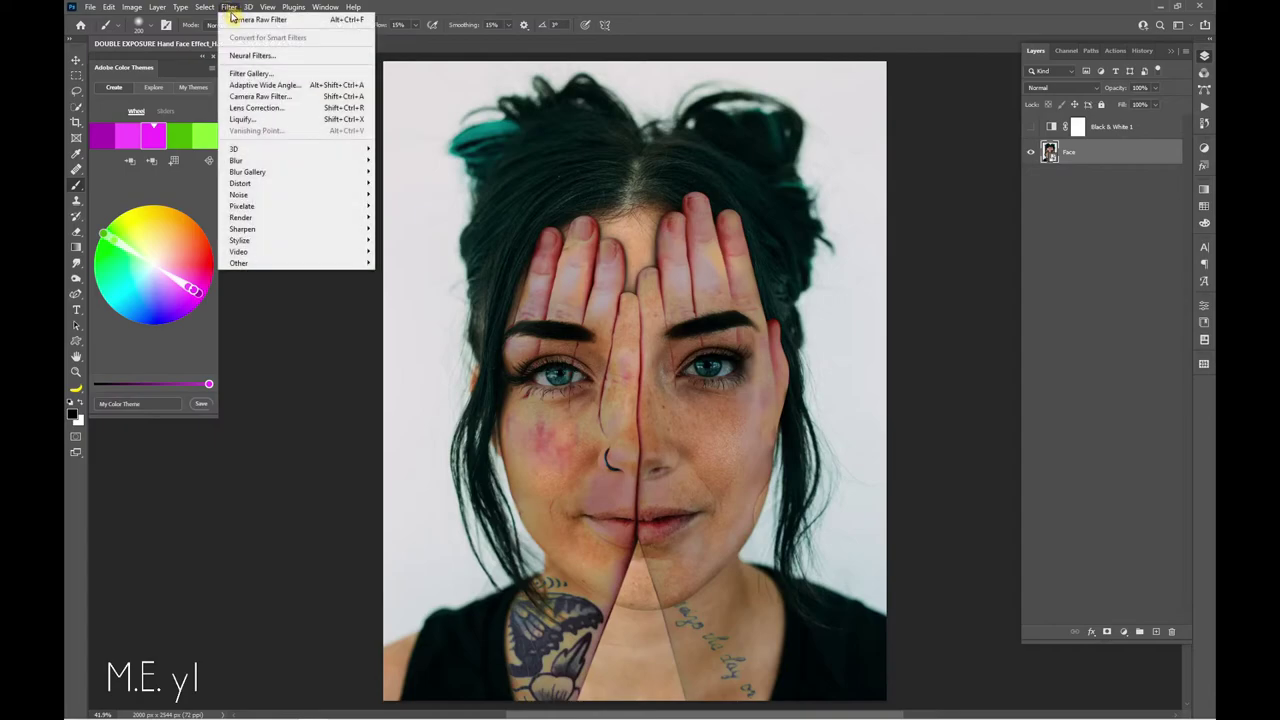
click(265, 97)
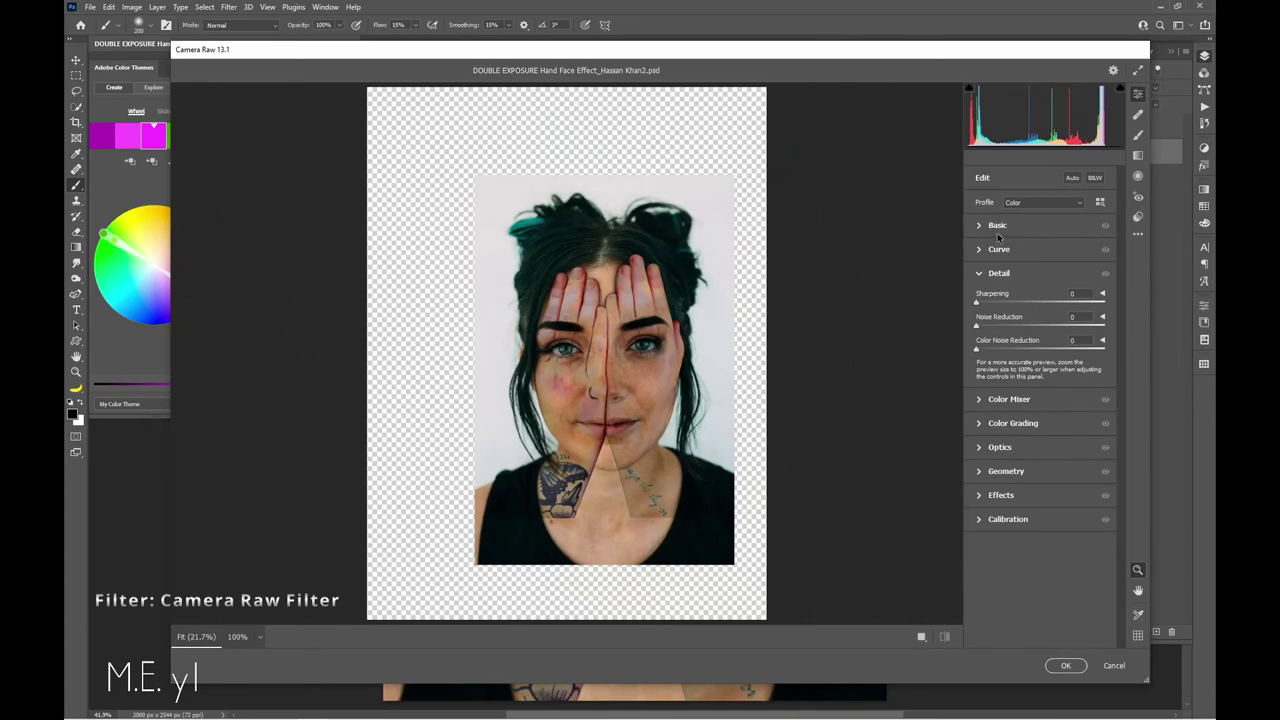
click(979, 226)
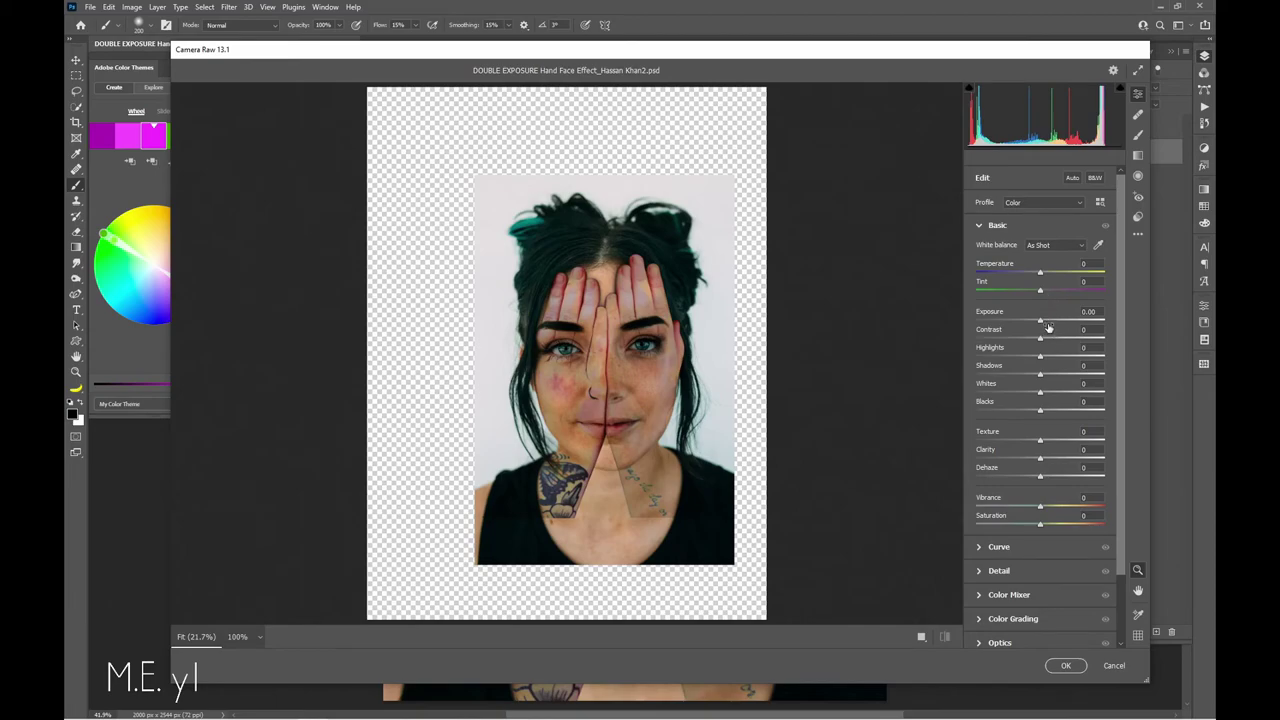
click(1095, 178)
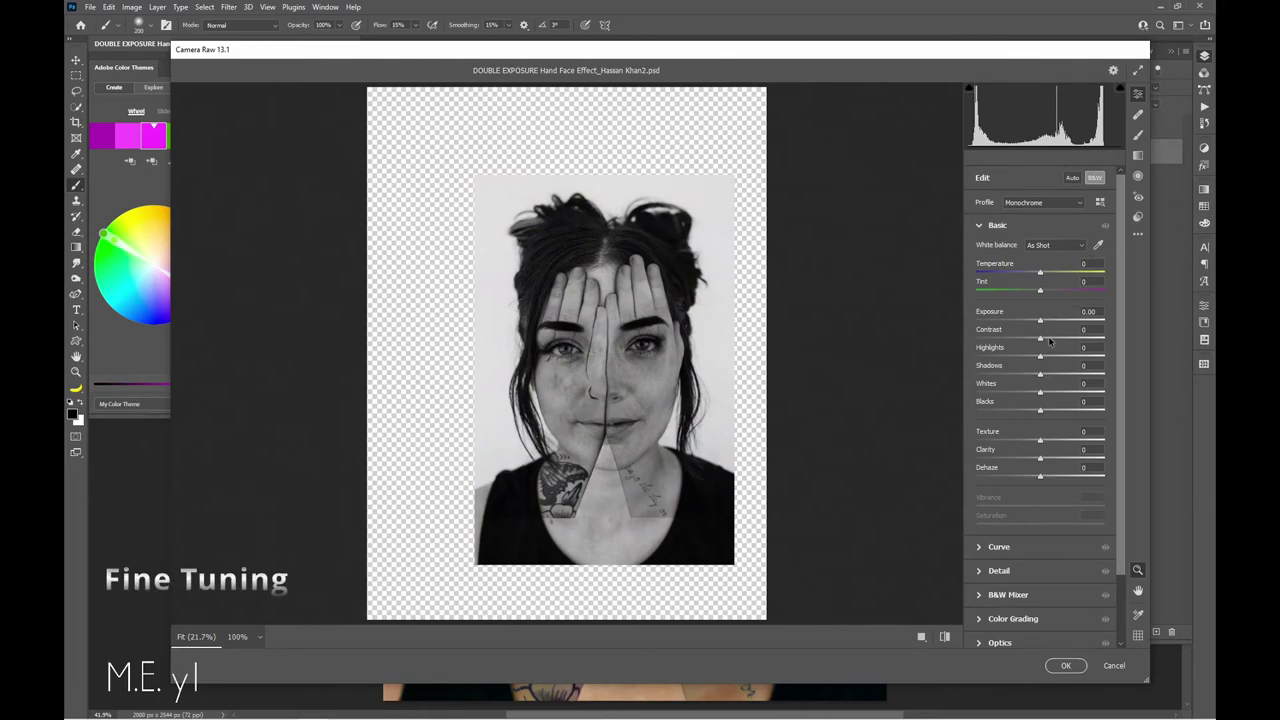
mouse_move(1049, 341)
mouse_down()
mouse_move(1025, 377)
mouse_move(1049, 343)
mouse_up()
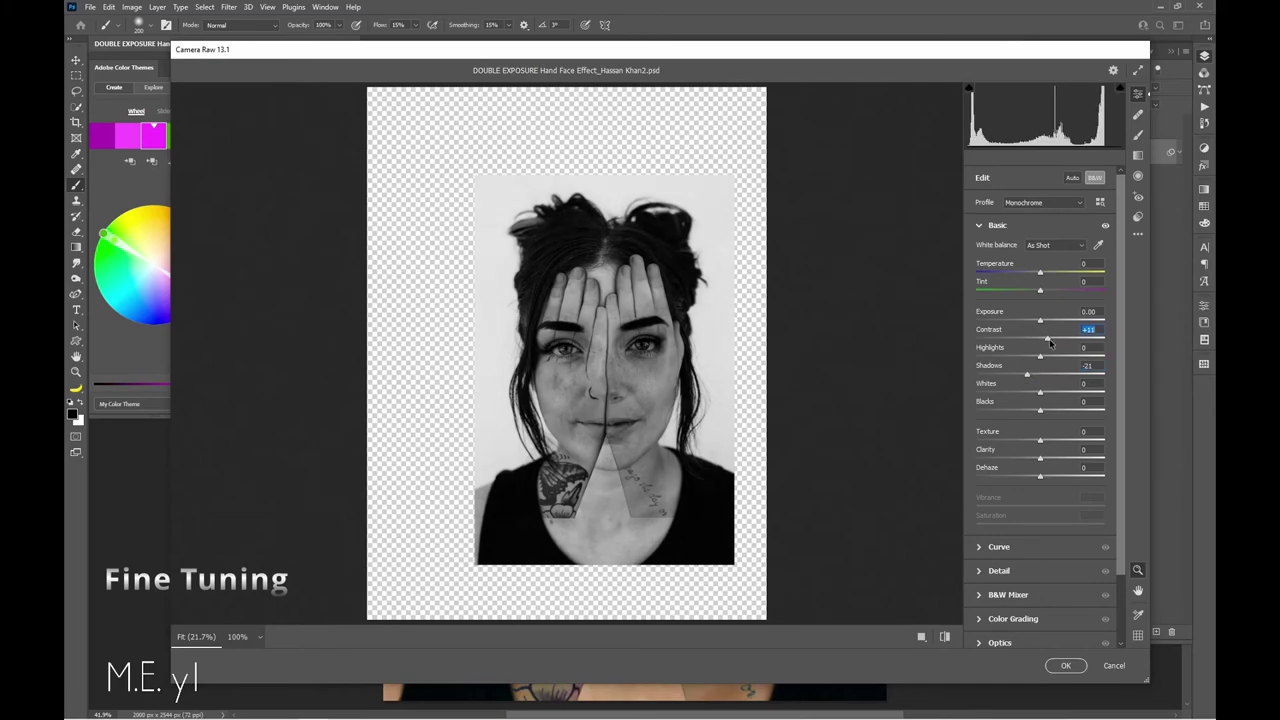
drag(1041, 447, 1049, 449)
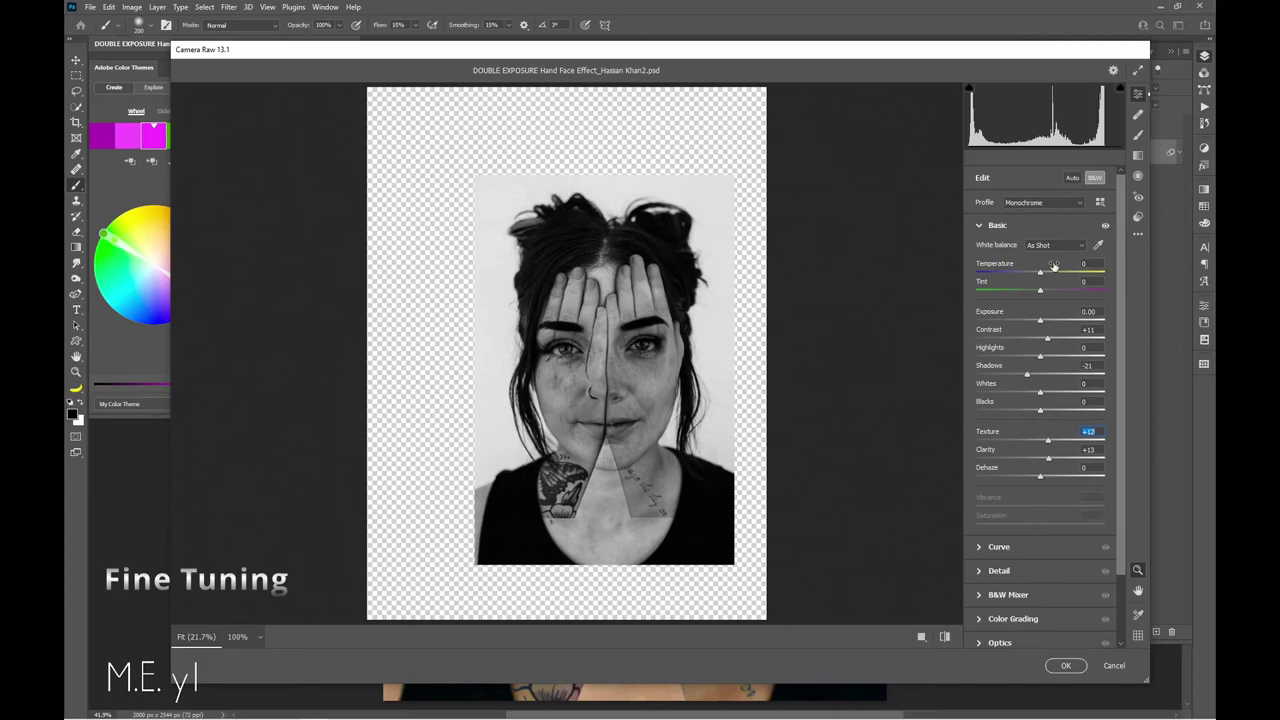
drag(1041, 356, 1049, 356)
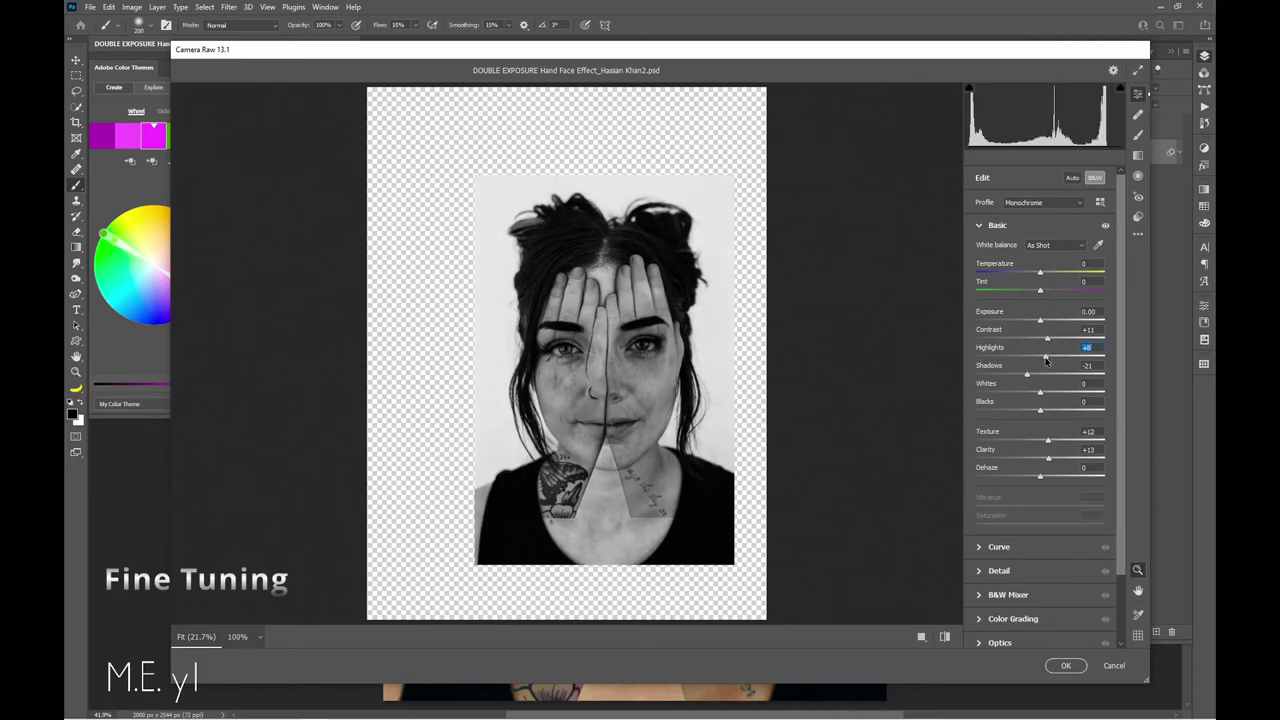
click(1066, 665)
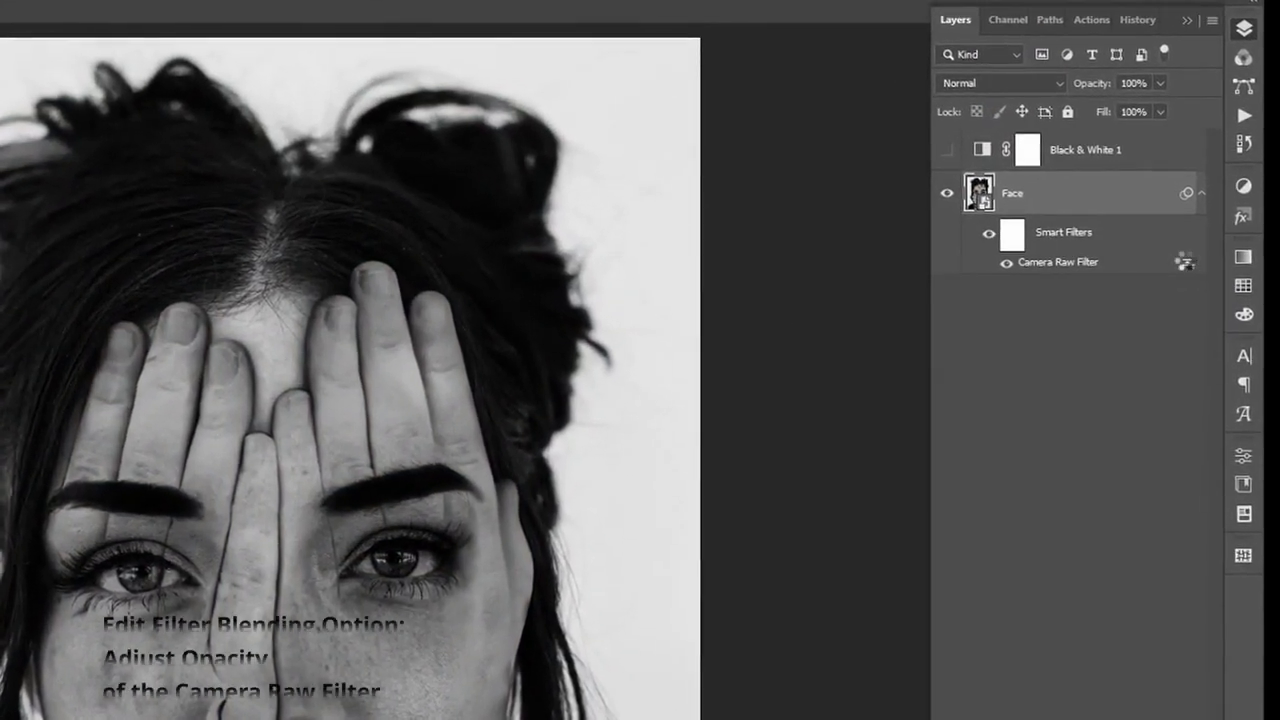
Fade the Face smart object's Camera Raw Filter to 70% opacity in its blending options
double_click(1188, 266)
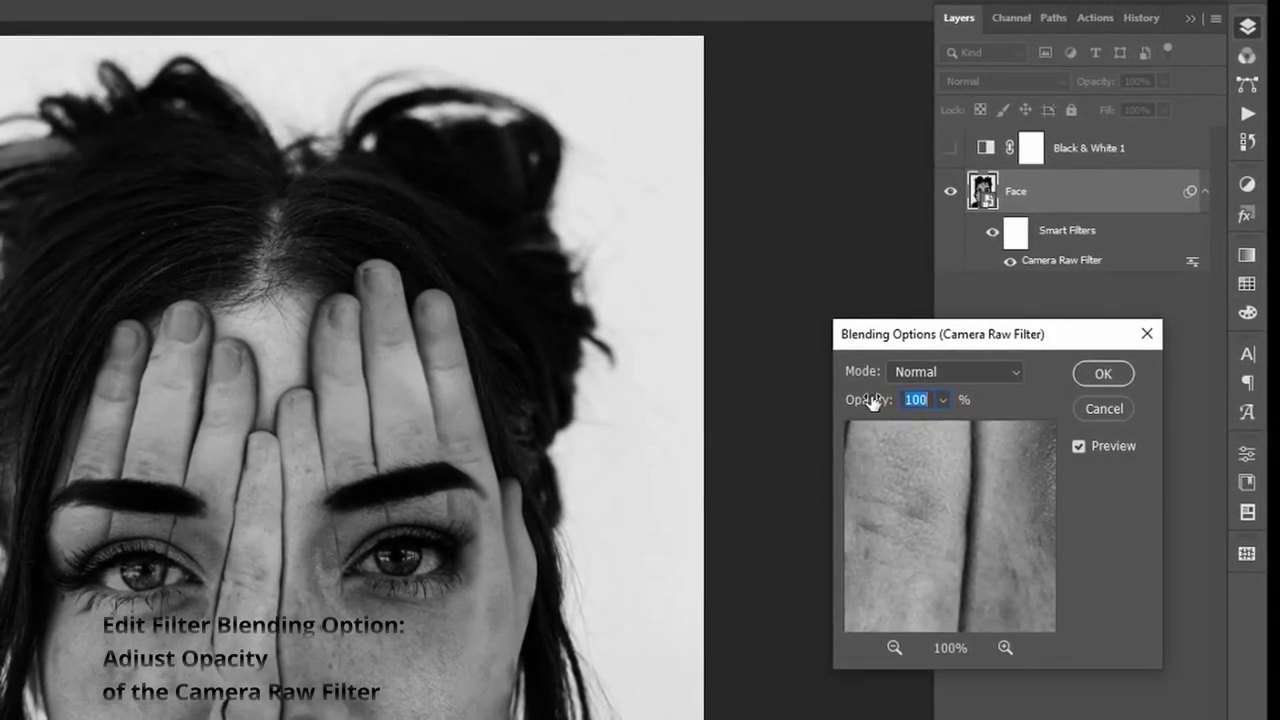
drag(876, 410, 857, 398)
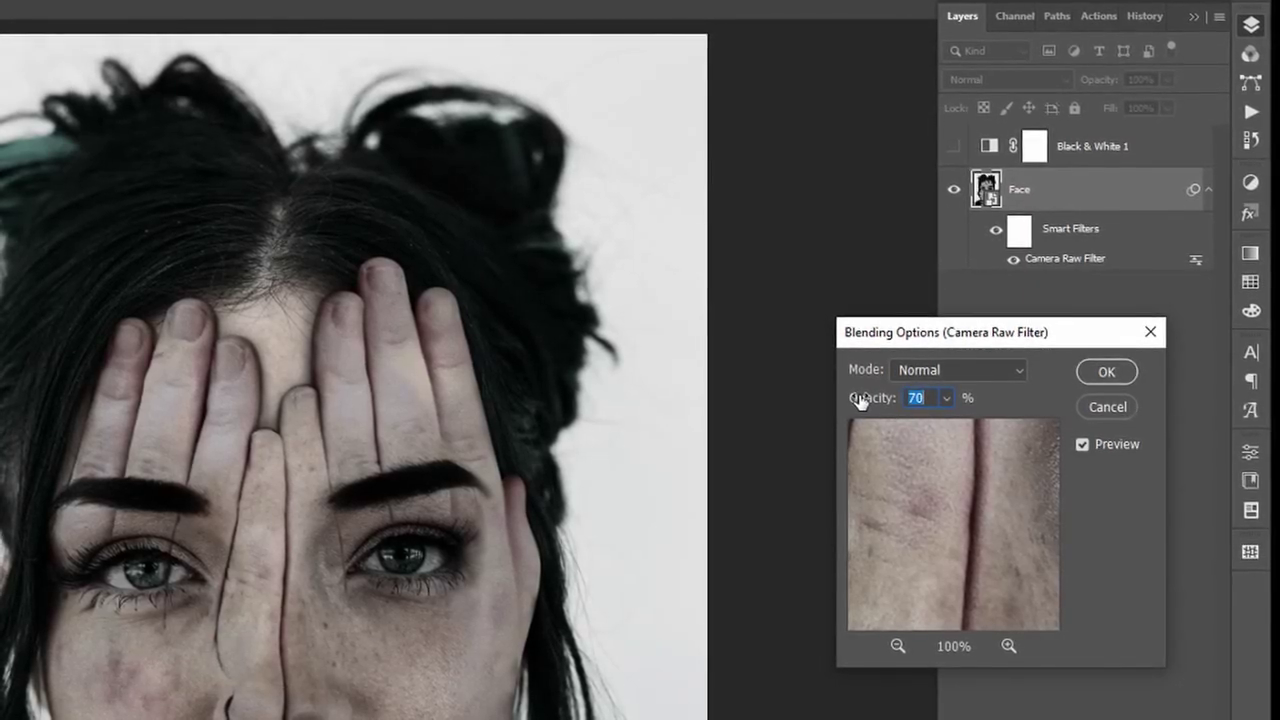
click(1108, 373)
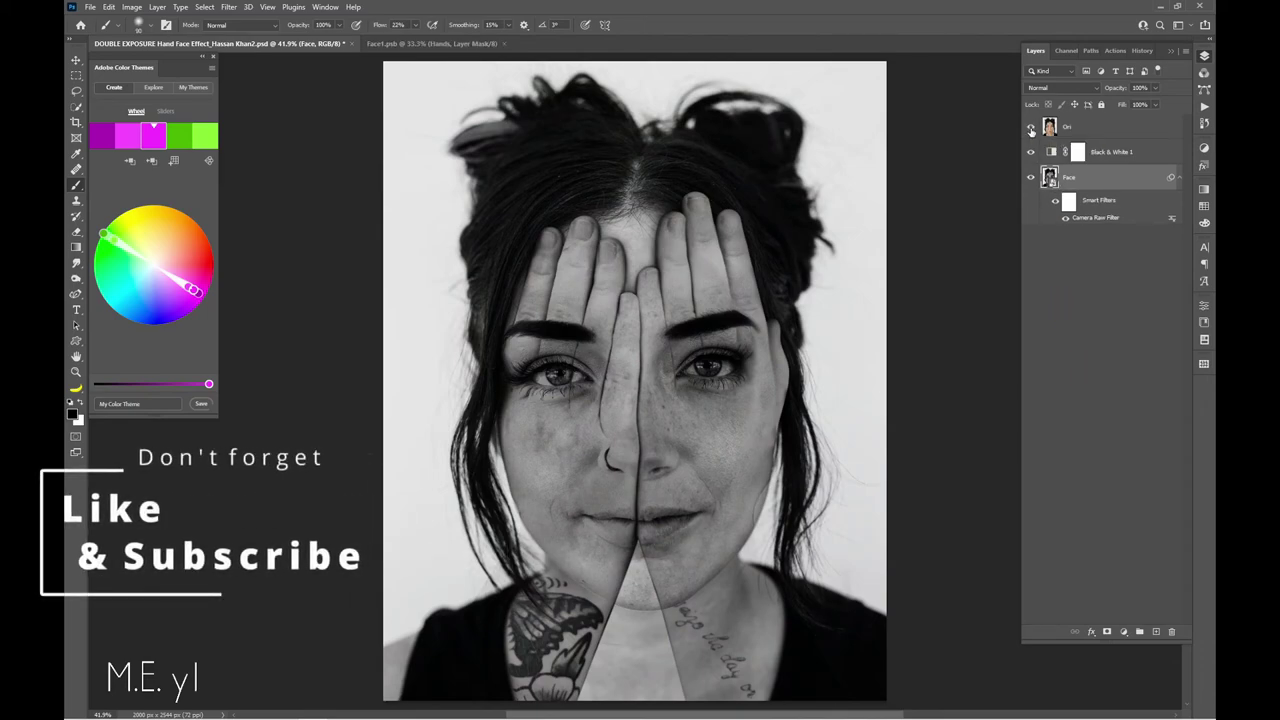
Toggle the Ori layer to compare the final composite with the original colour photos
click(1031, 127)
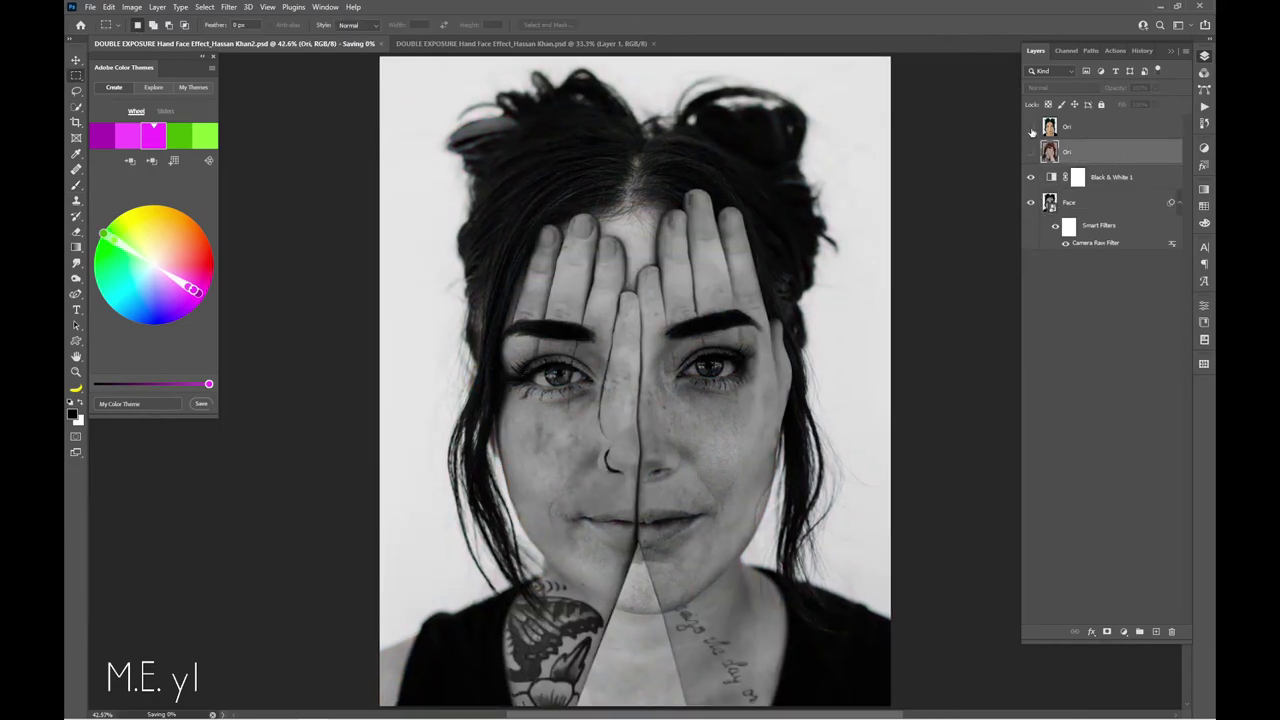
click(1032, 127)
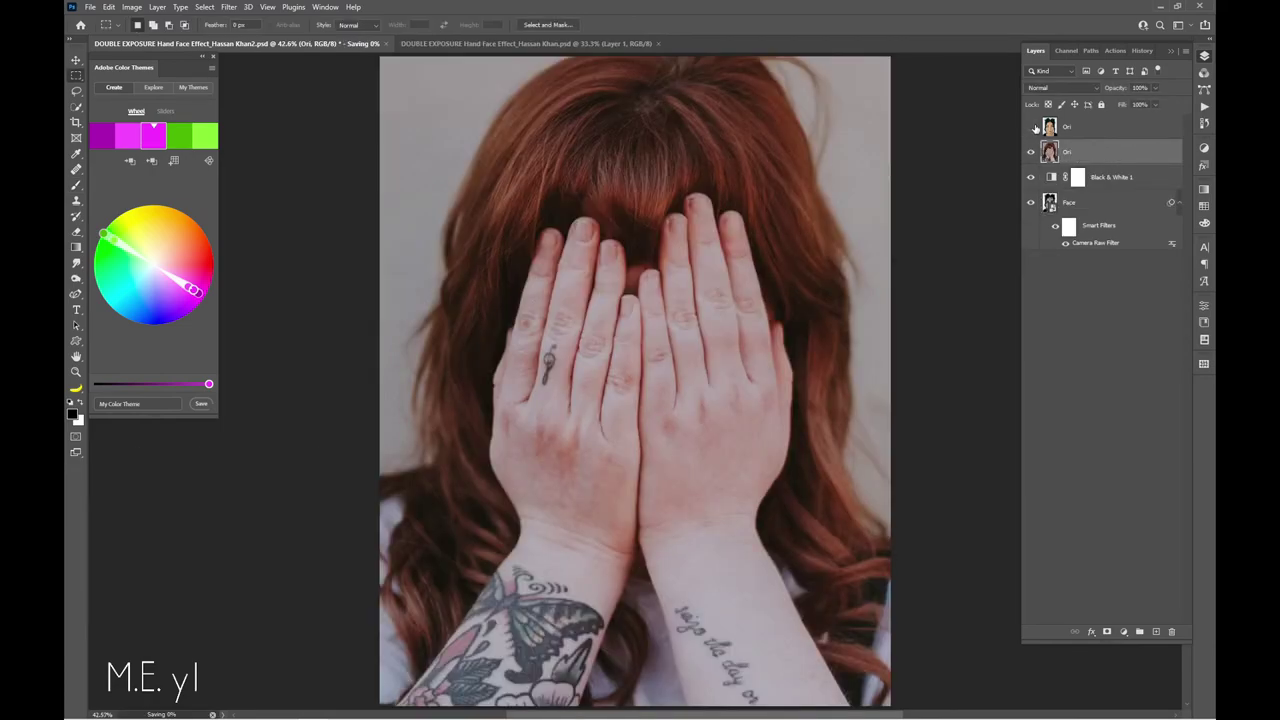